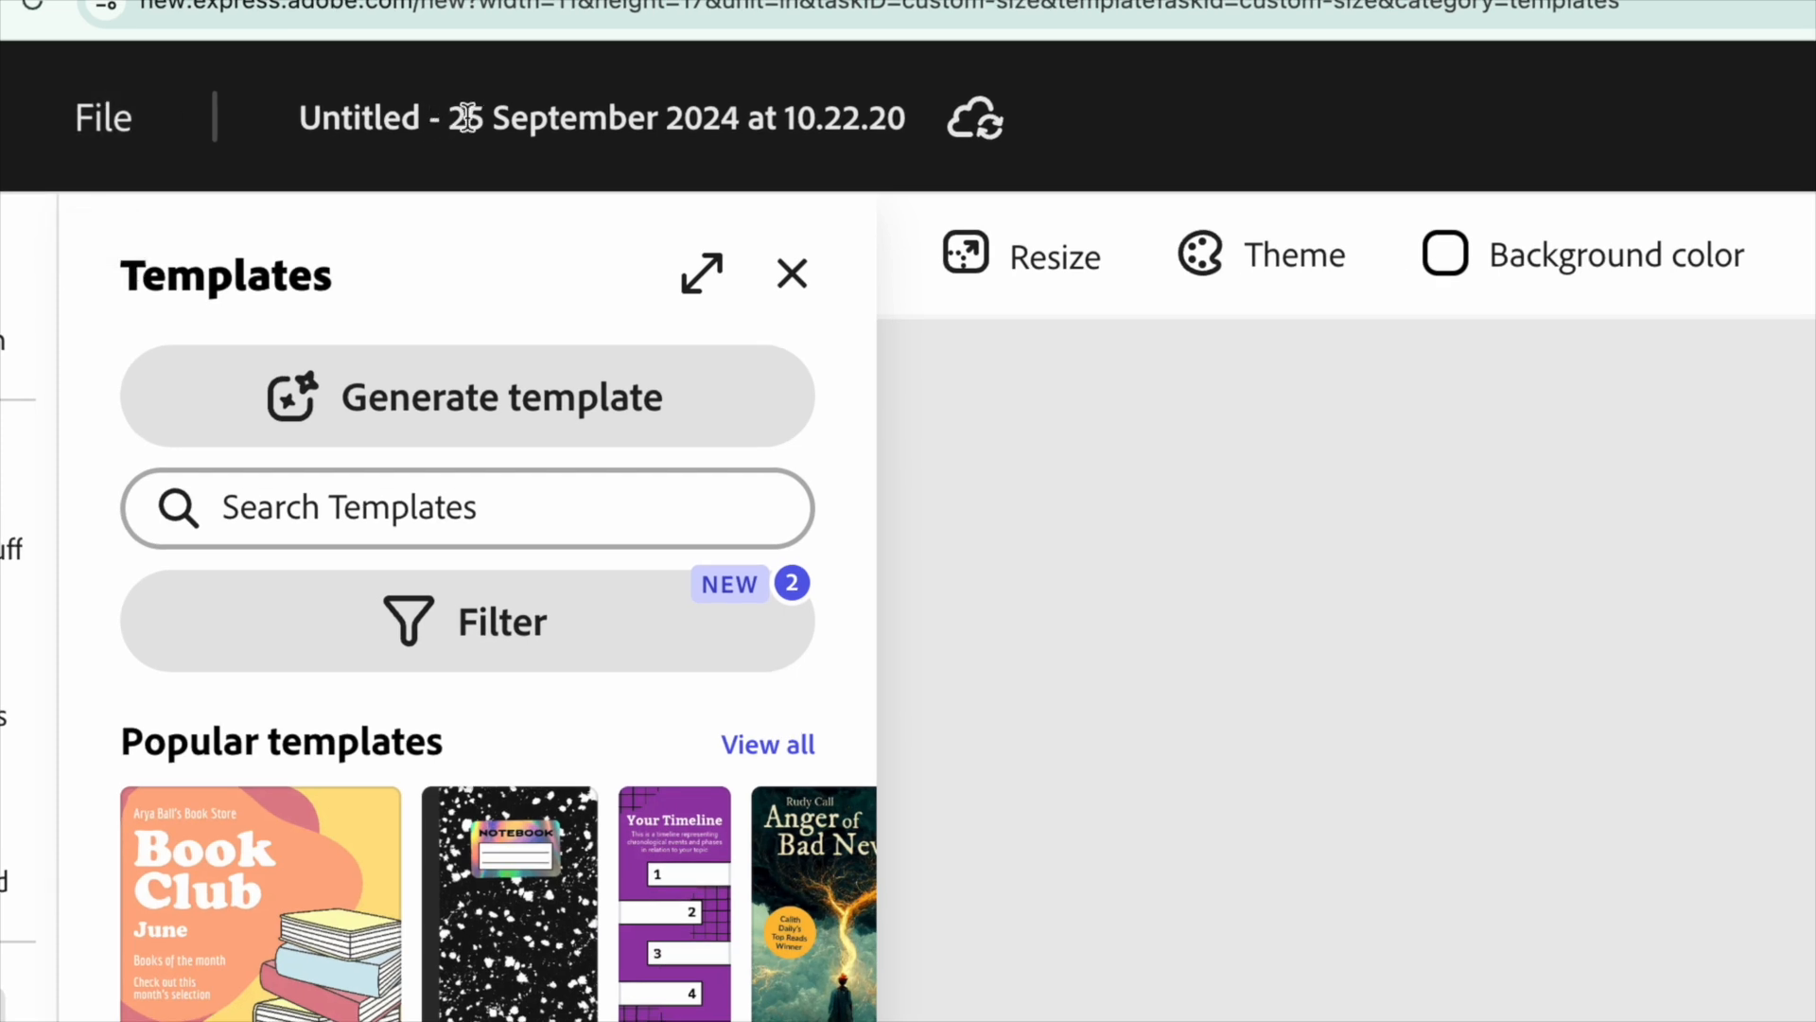
Rename the document as Jengo Party Invite.
left_click(303, 94)
type("Jen")
key("Return")
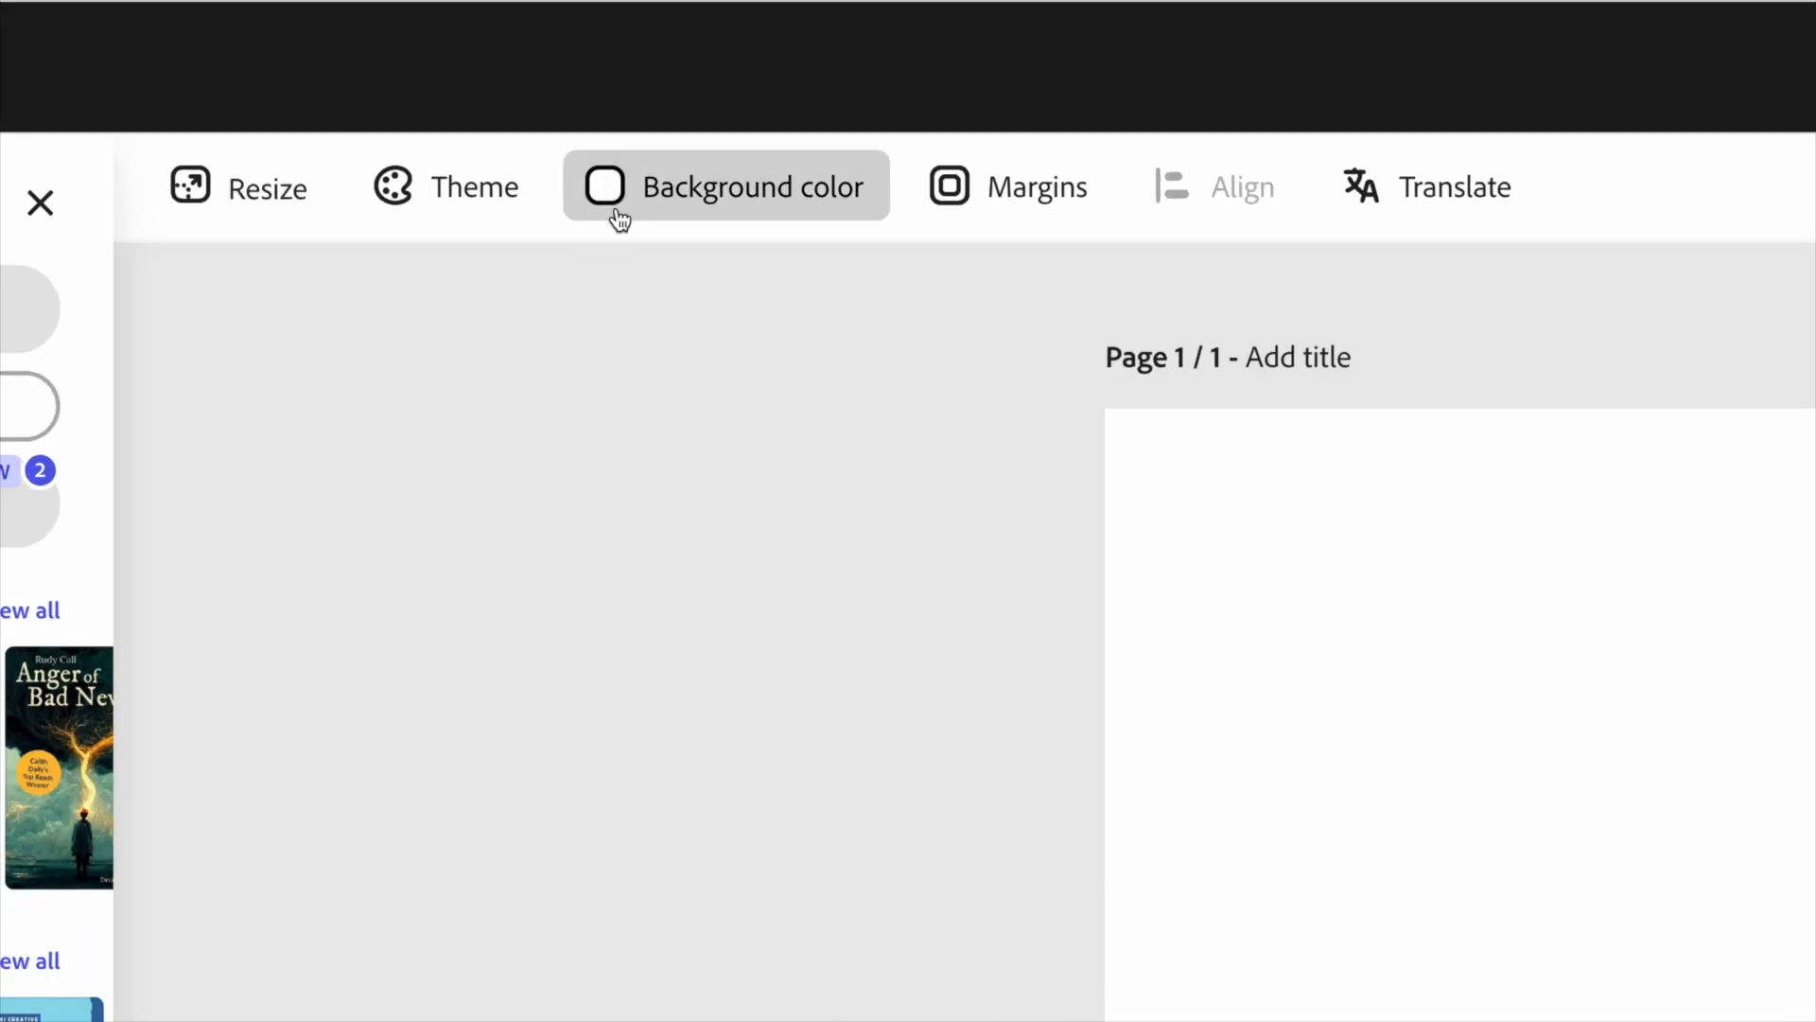
Set the page background color to the pale green swatch #E8FFB8.
left_click(754, 218)
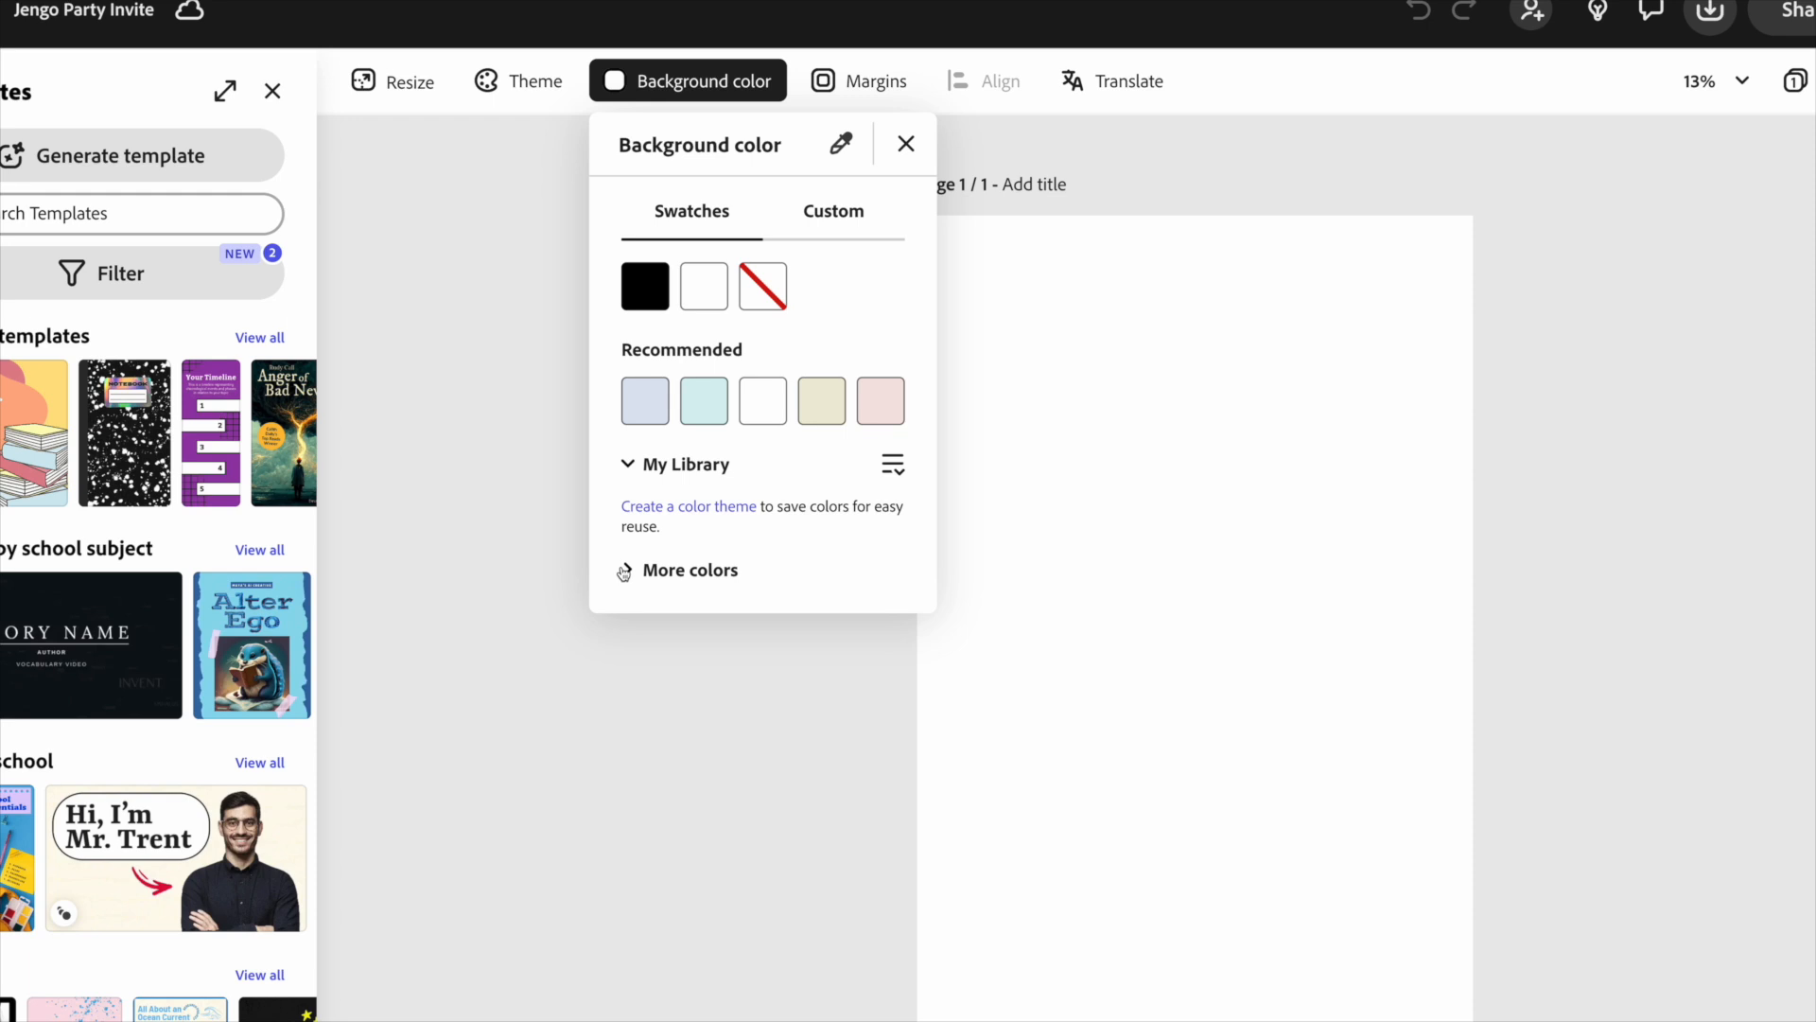
left_click(623, 572)
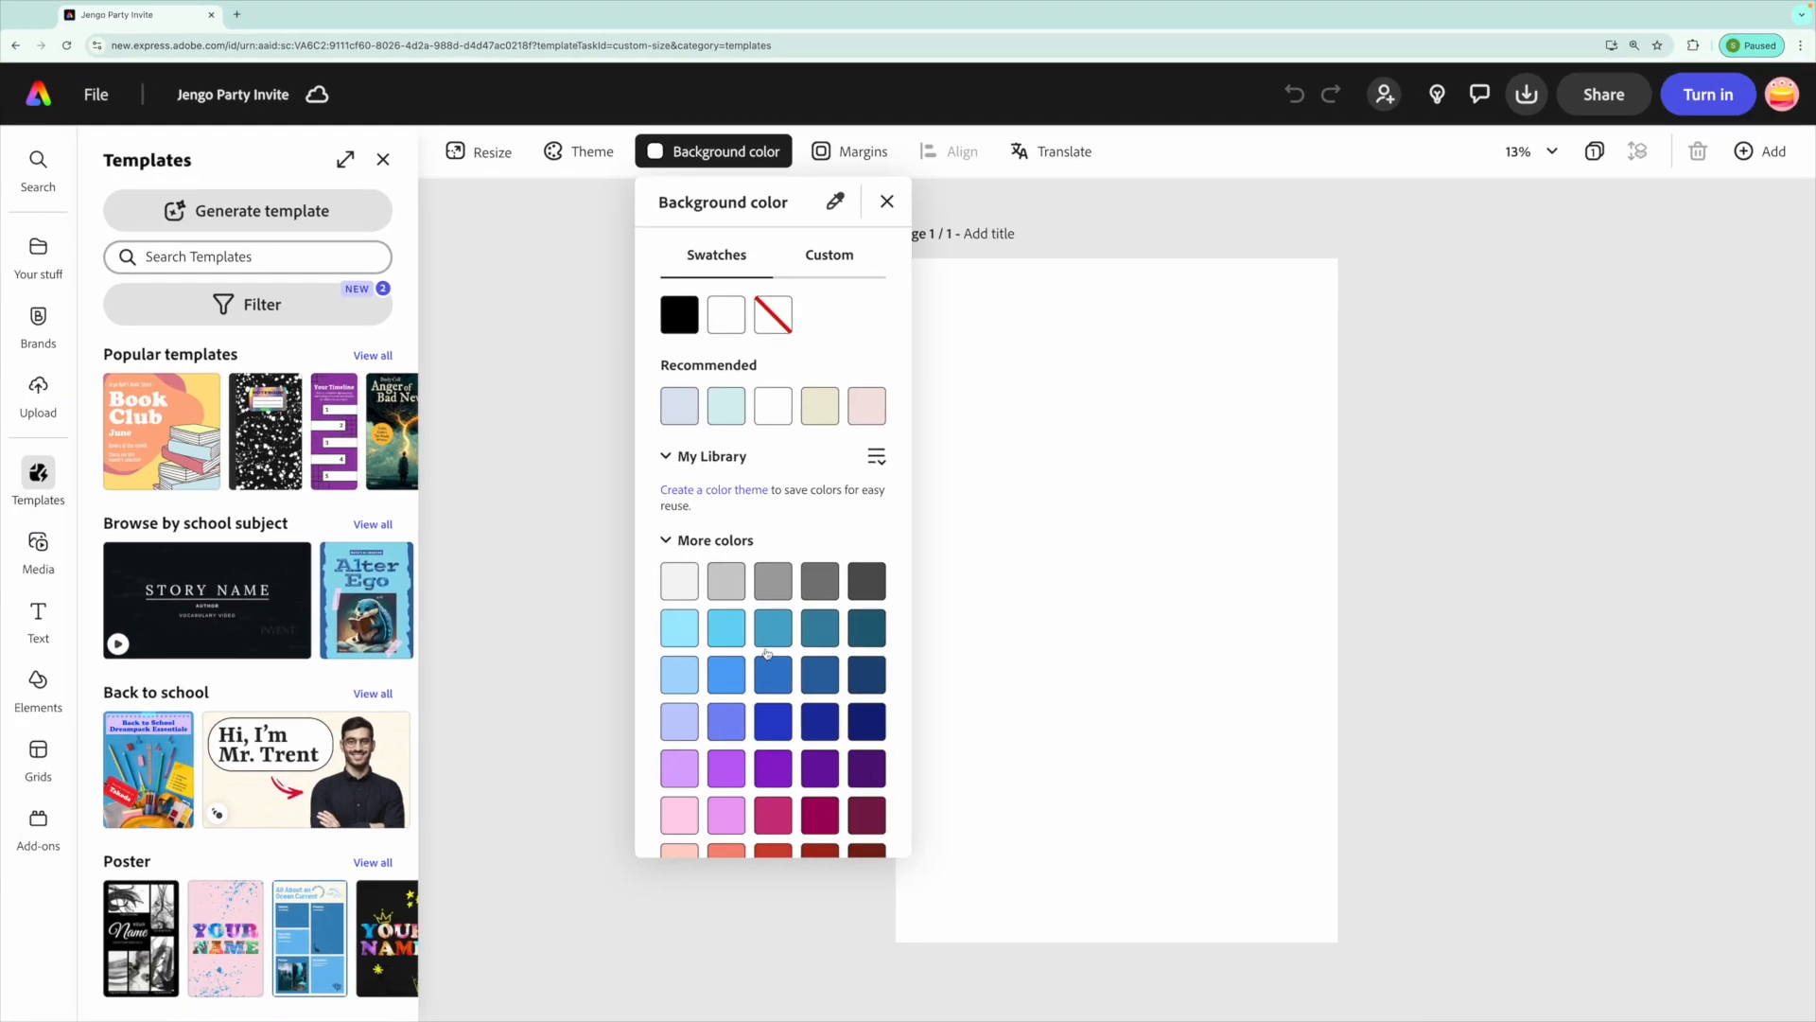
scroll(768, 653, "down", 5)
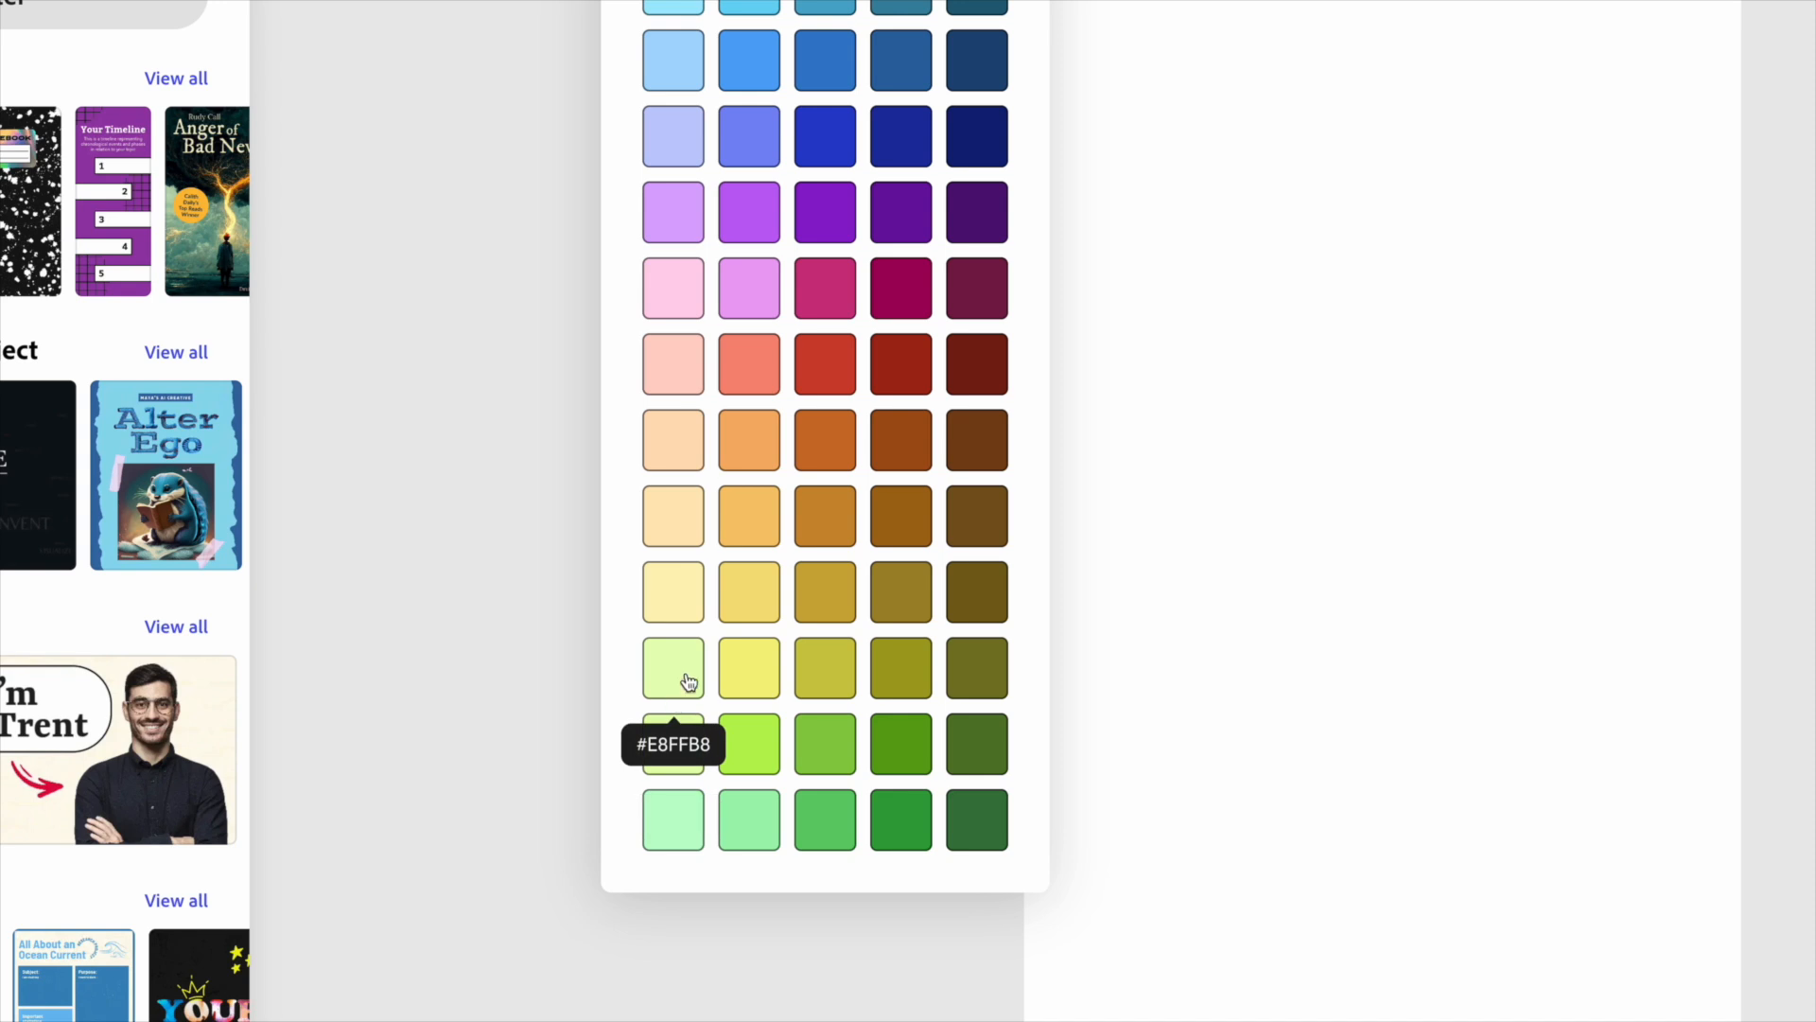
left_click(688, 681)
left_click(575, 569)
Add a text box reading "You are invited to" to the page.
mouse_move(43, 622)
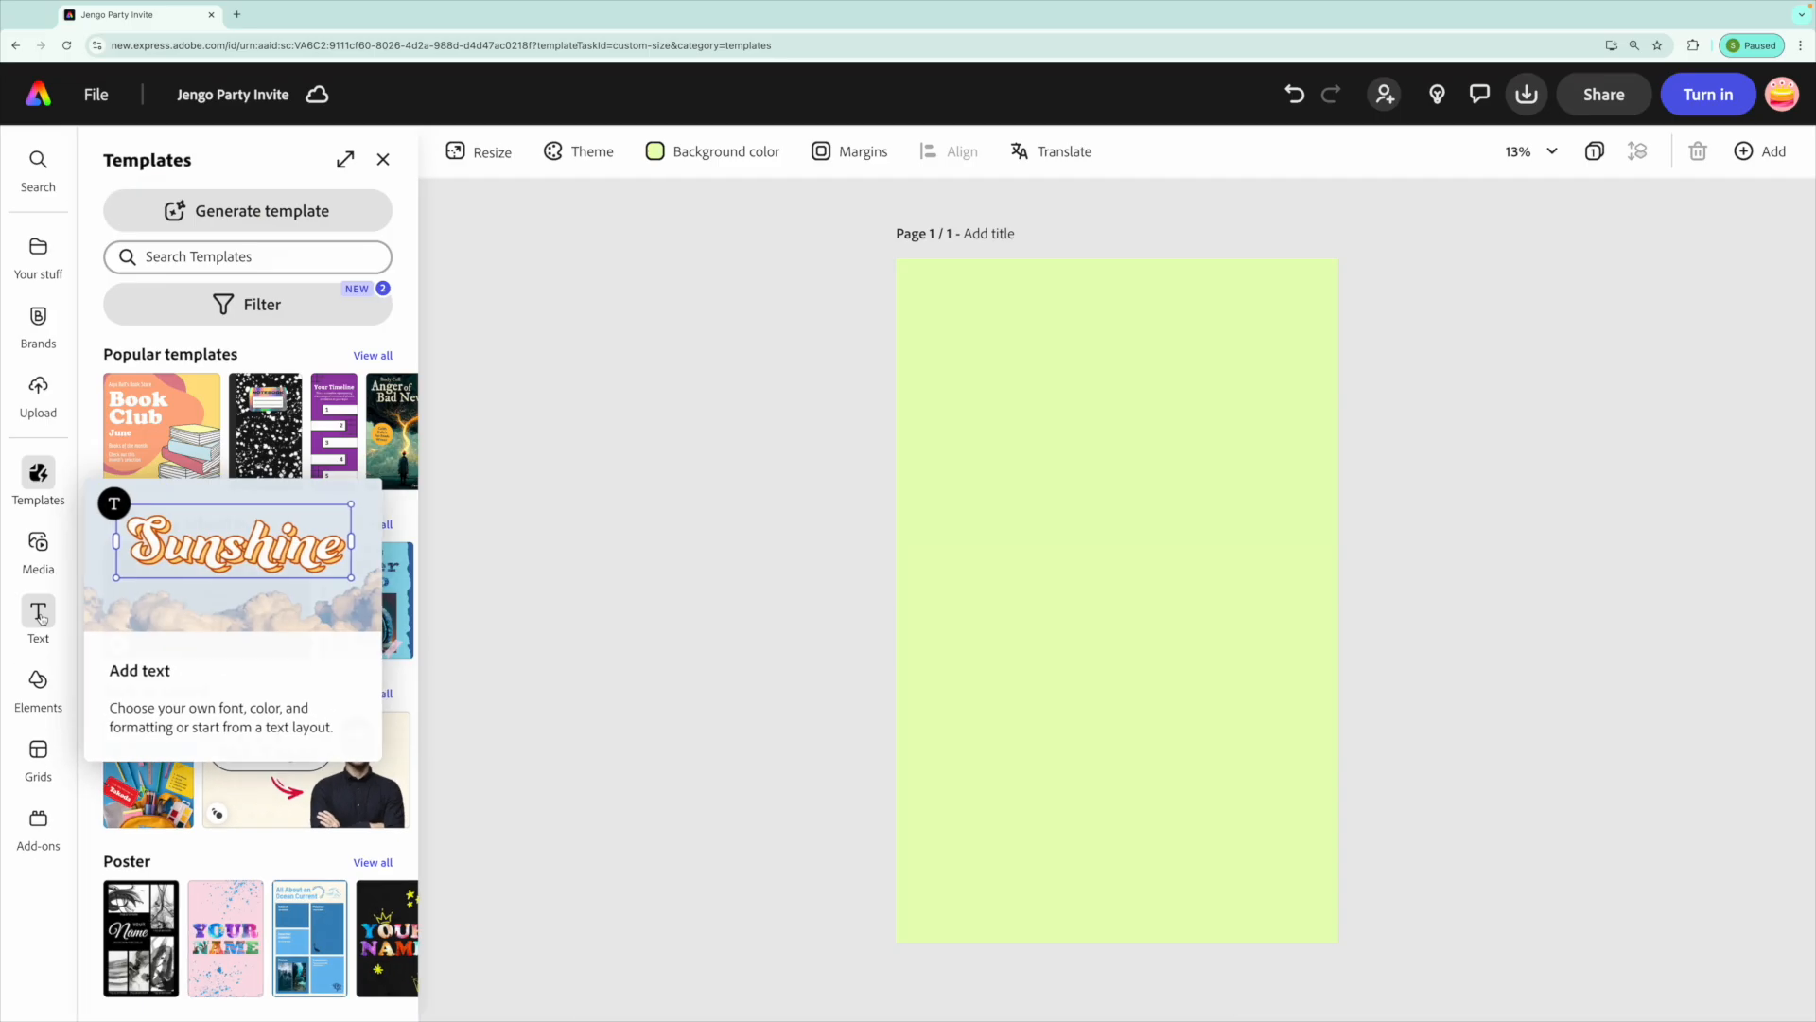
left_click(175, 587)
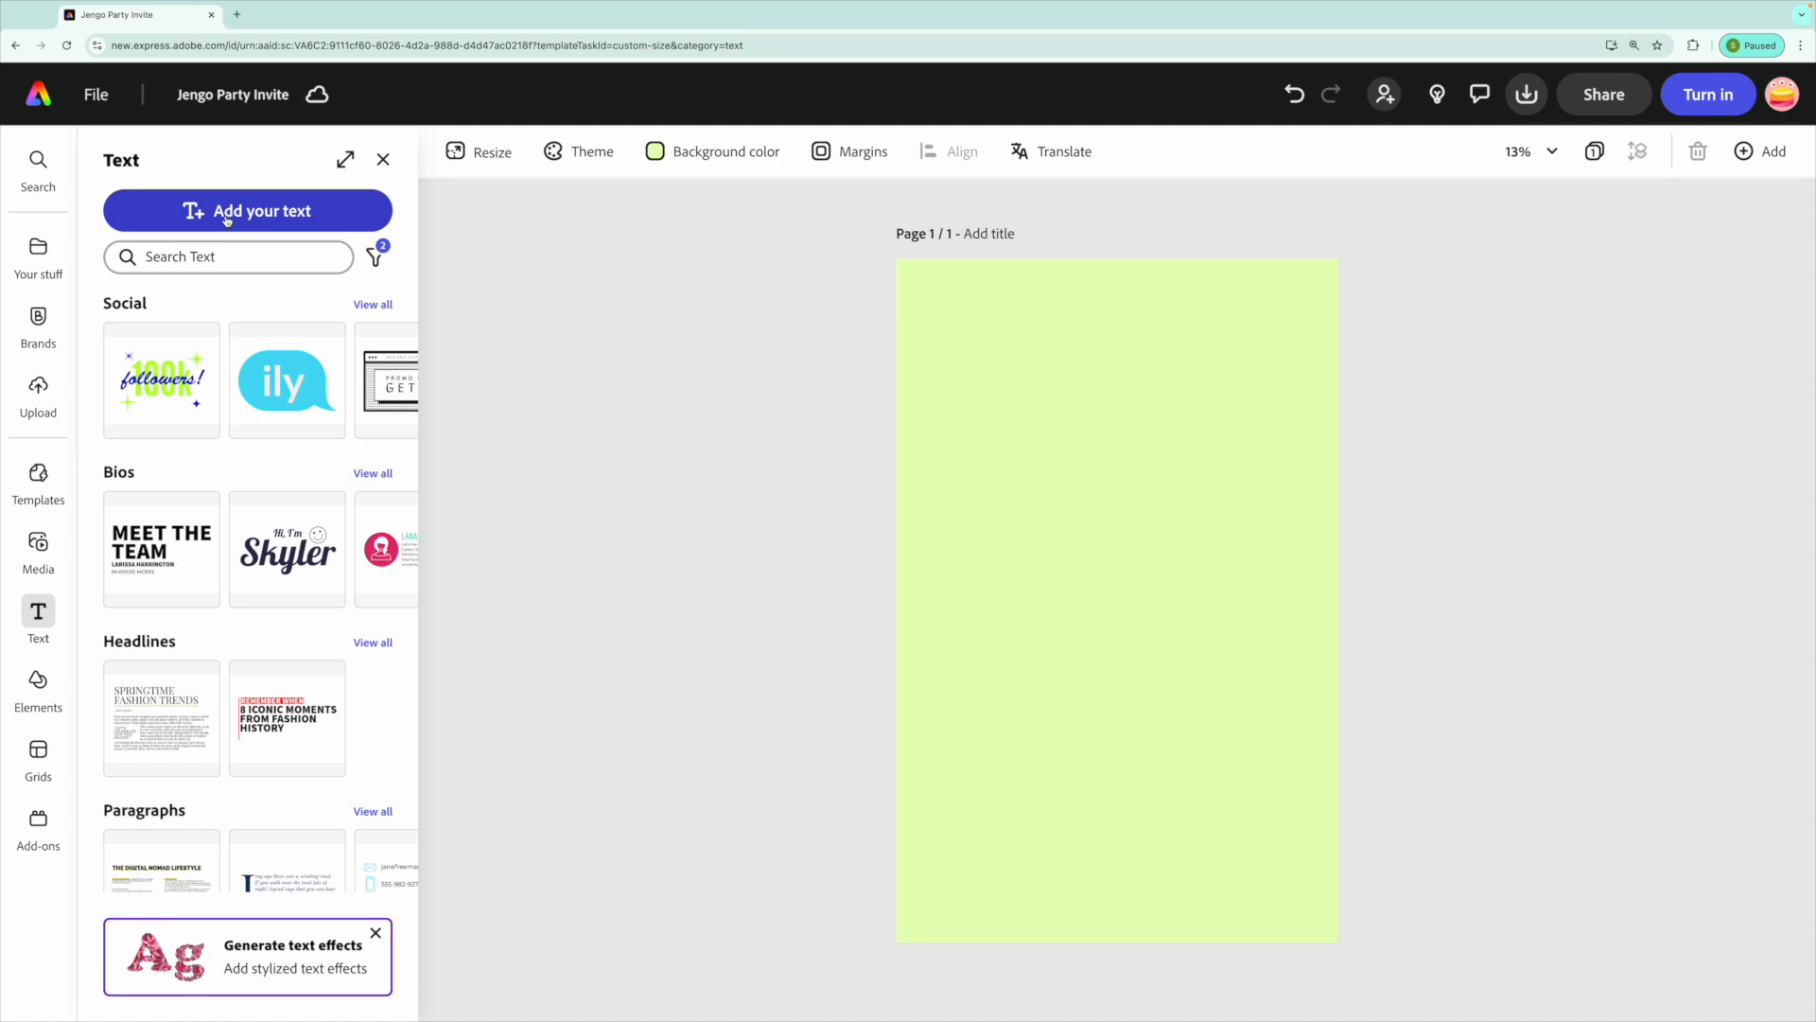
left_click(228, 211)
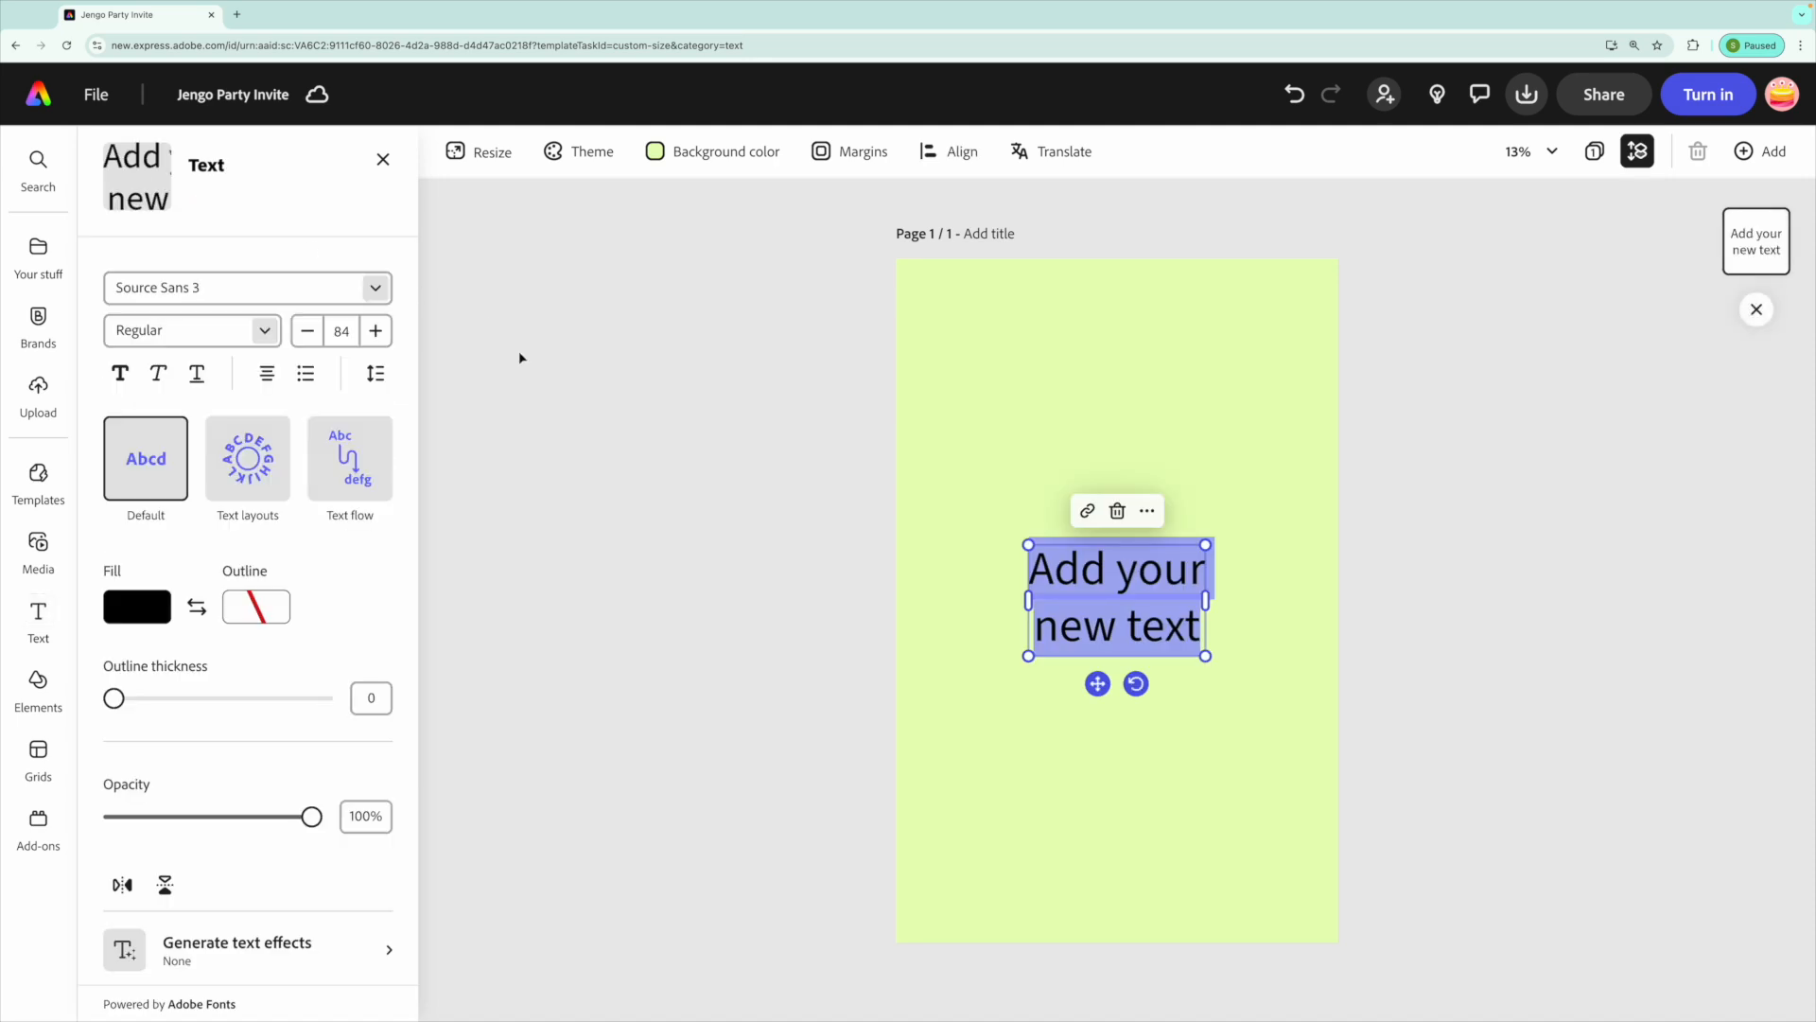
type("You are invited to")
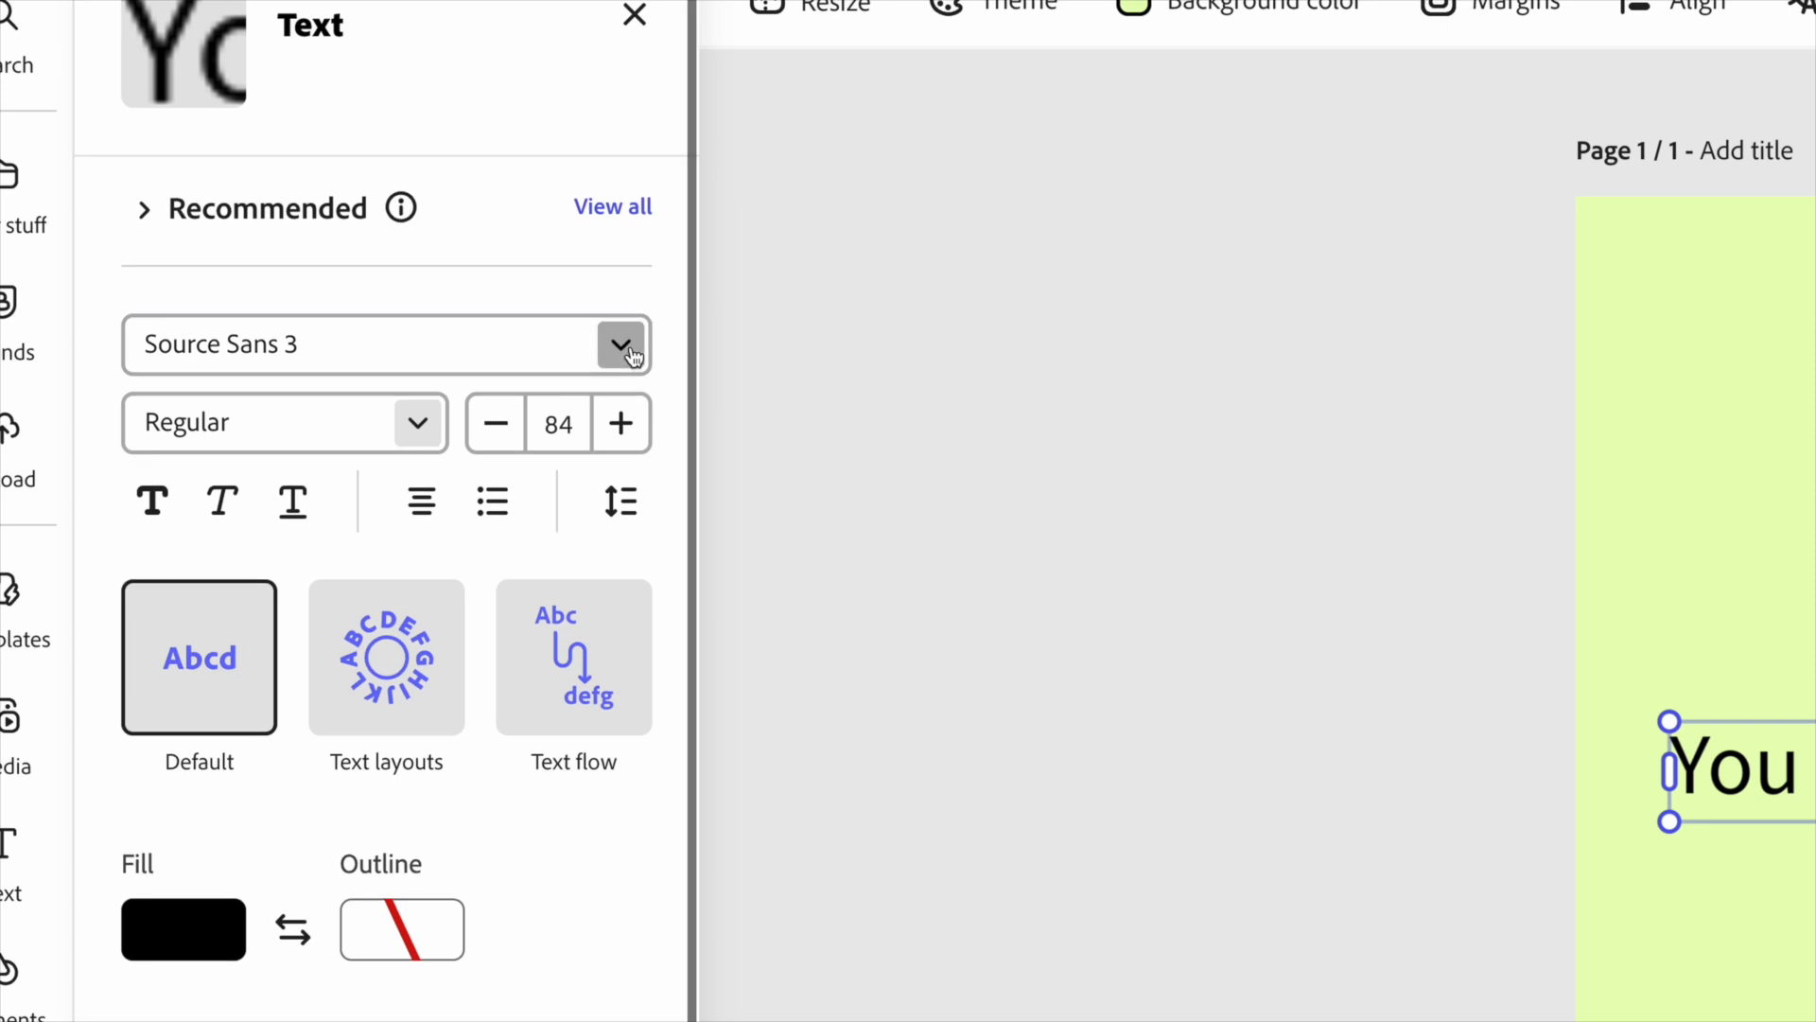
Change the text's font to Fuzzy Bubbles Bold.
left_click(377, 344)
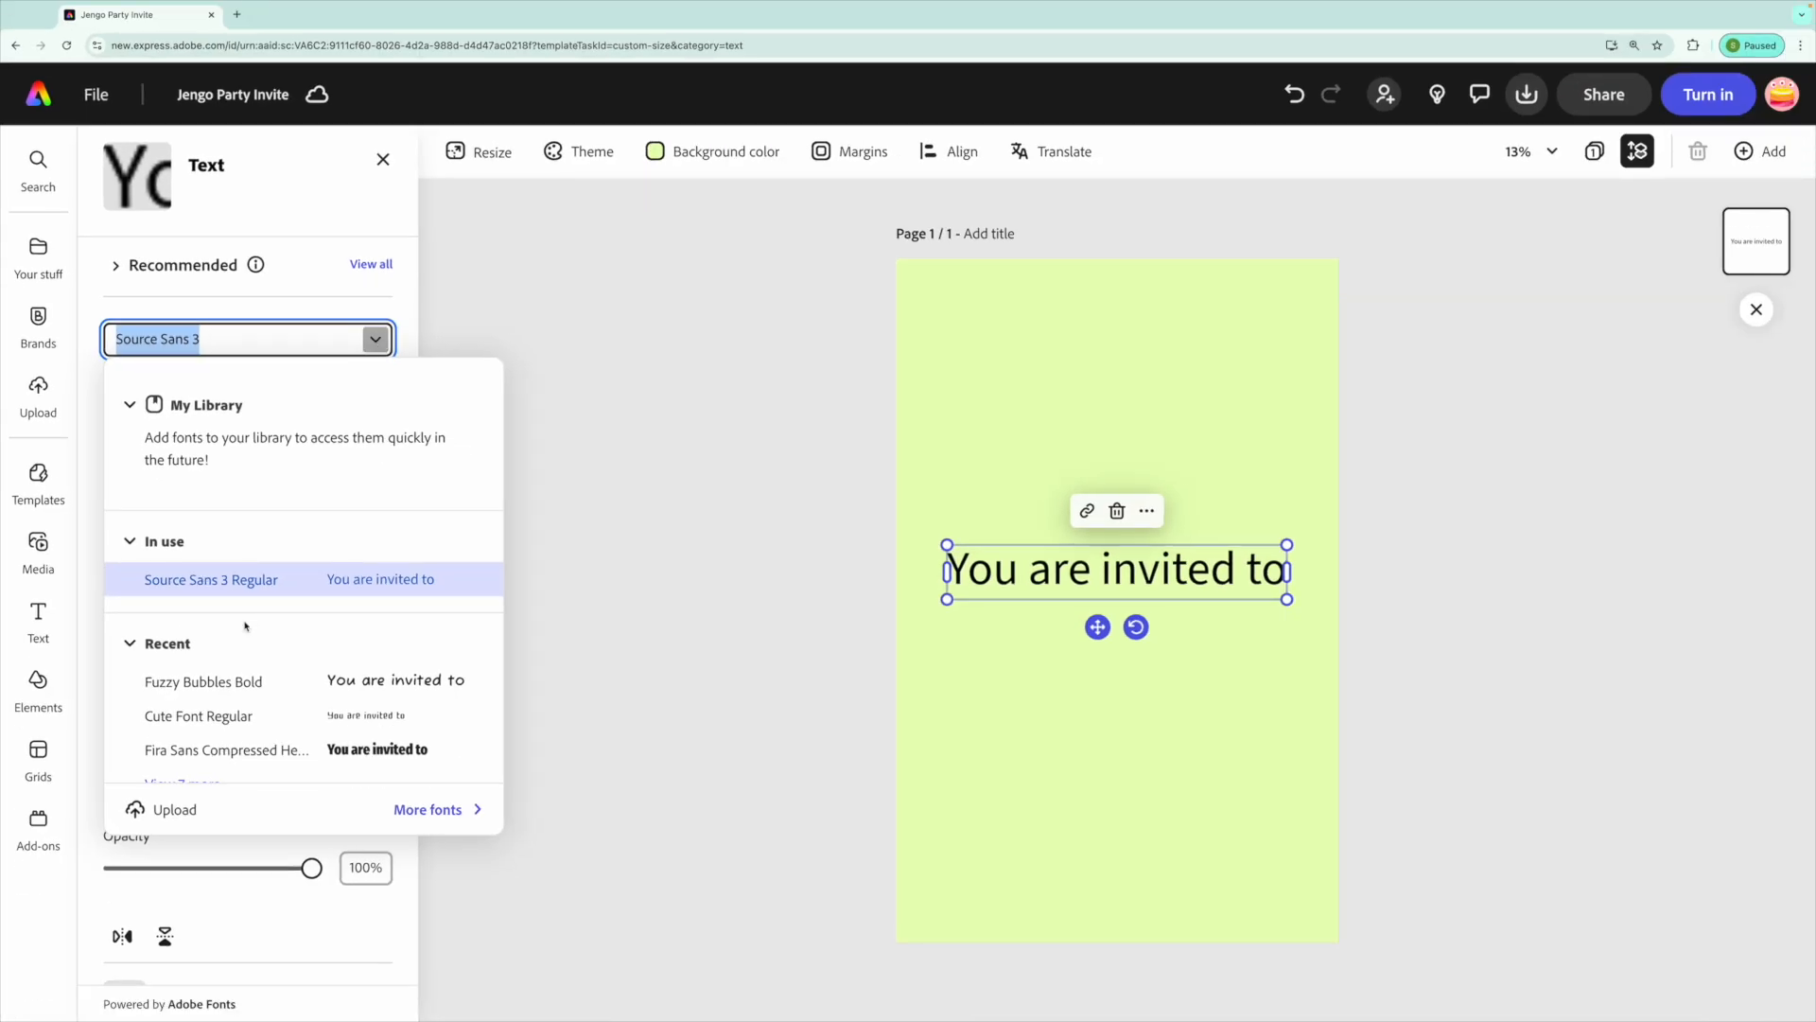
scroll(245, 625, "down", 10)
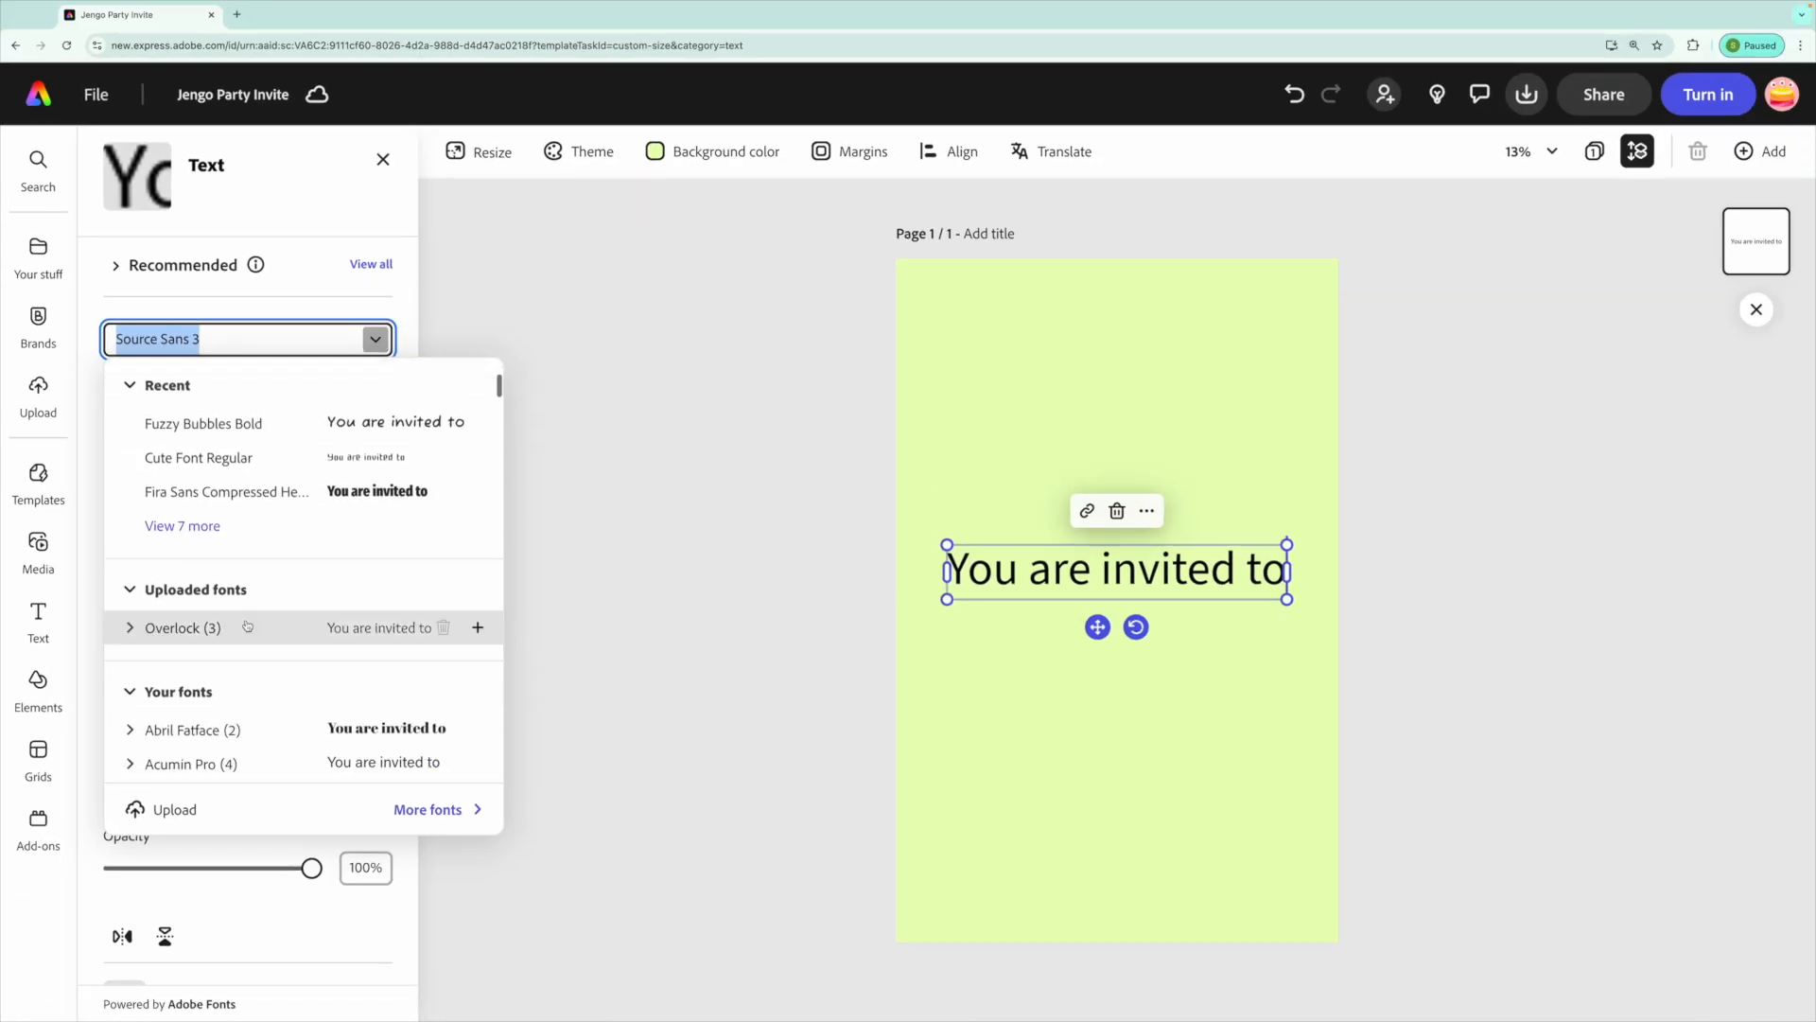
scroll(249, 625, "down", 10)
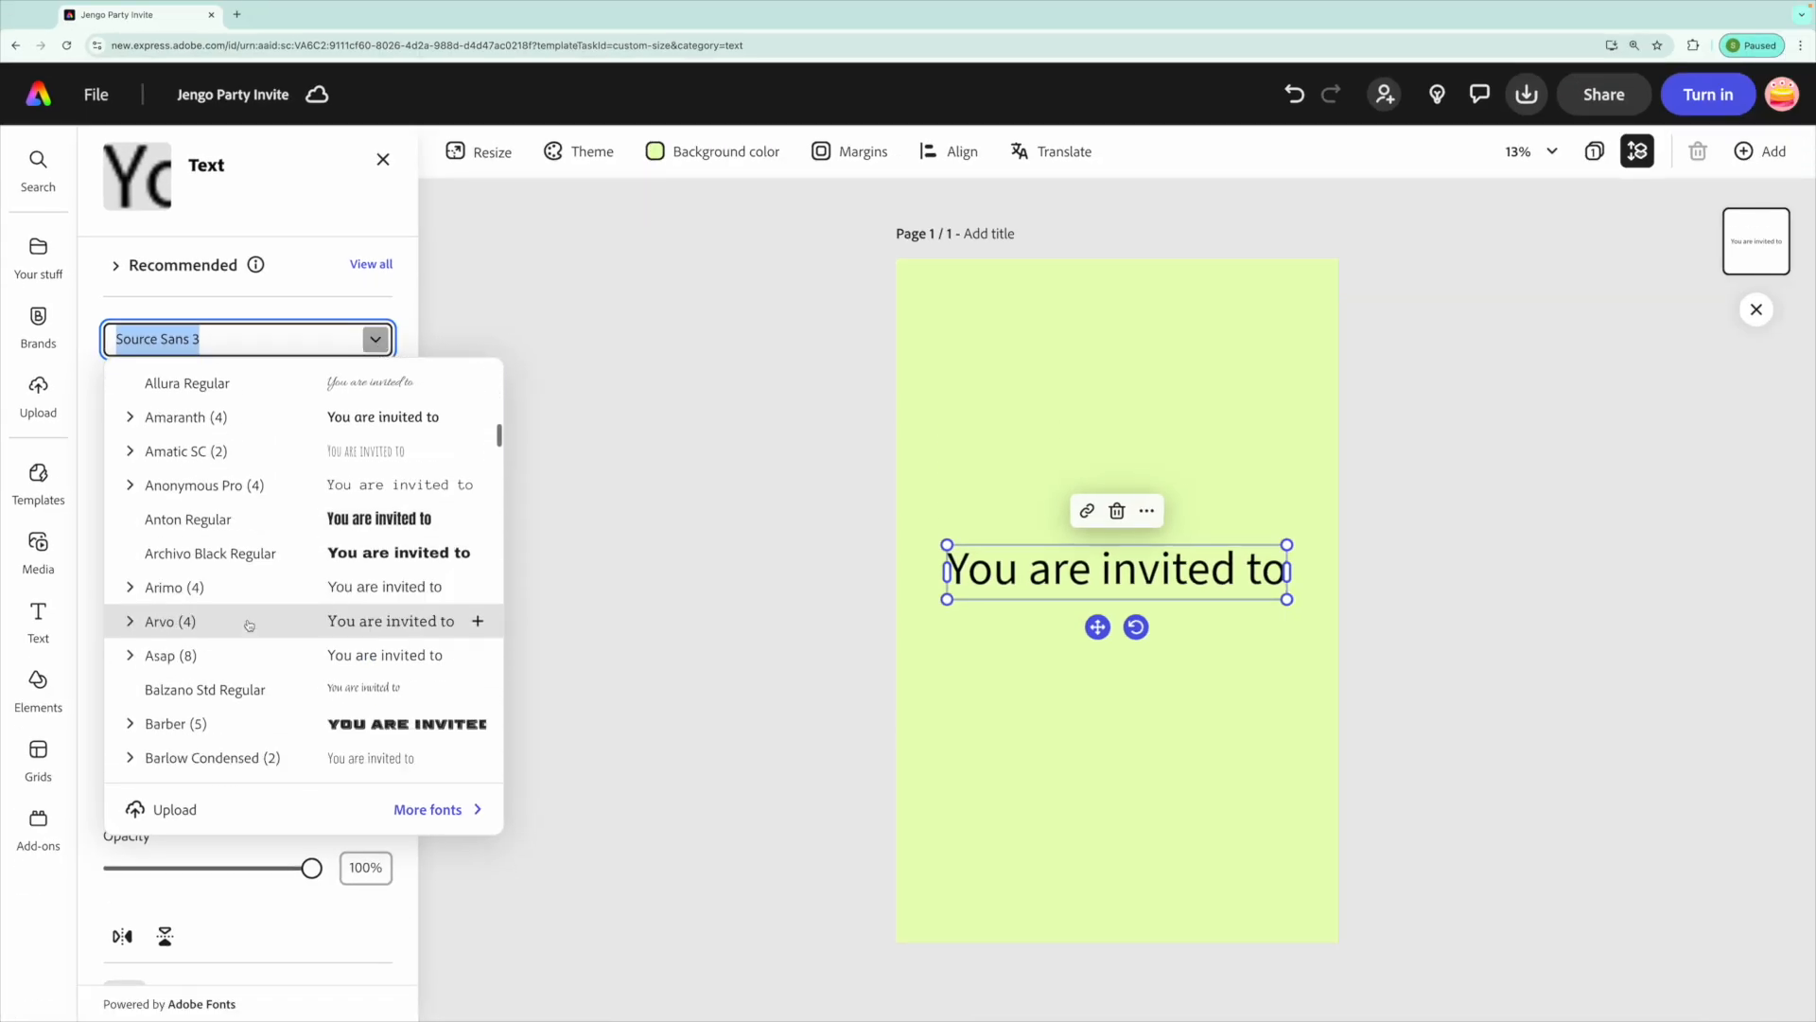
scroll(249, 625, "up", 7)
scroll(249, 626, "up", 12)
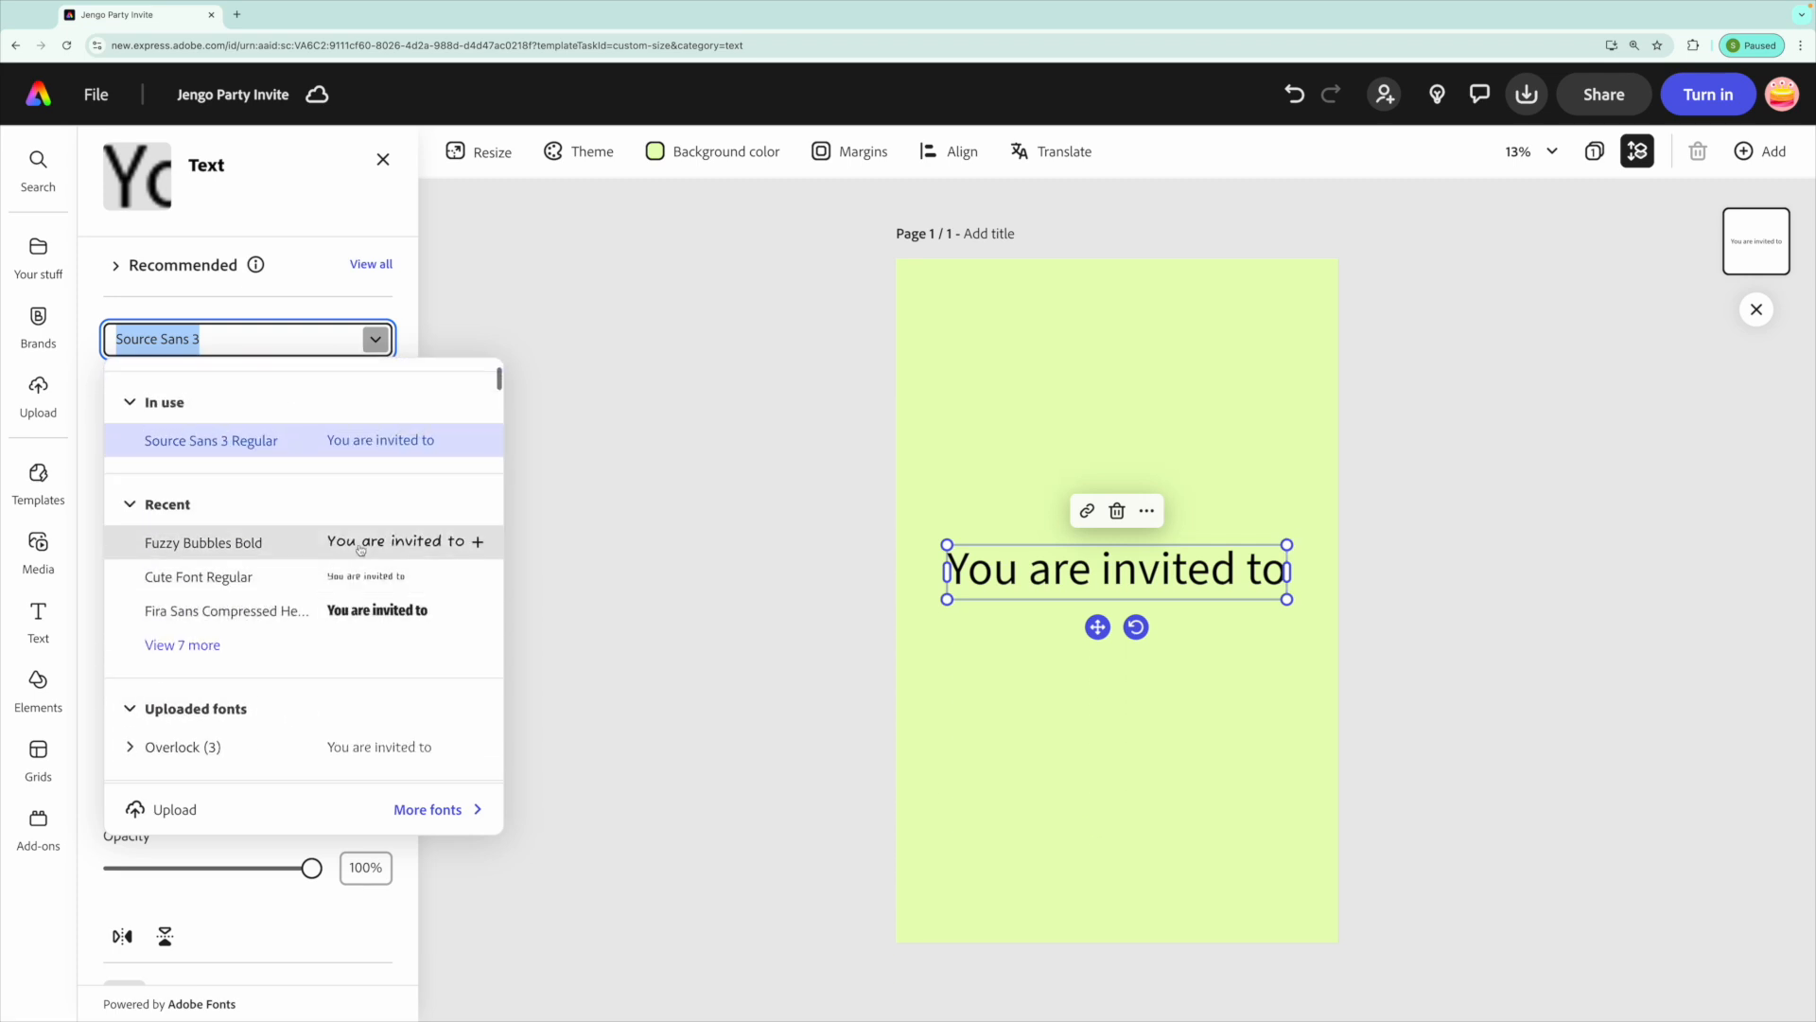
left_click(474, 539)
Narrow the text box so it wraps onto three lines and move it to the page's upper left corner.
left_click_drag(1325, 541, 1244, 556)
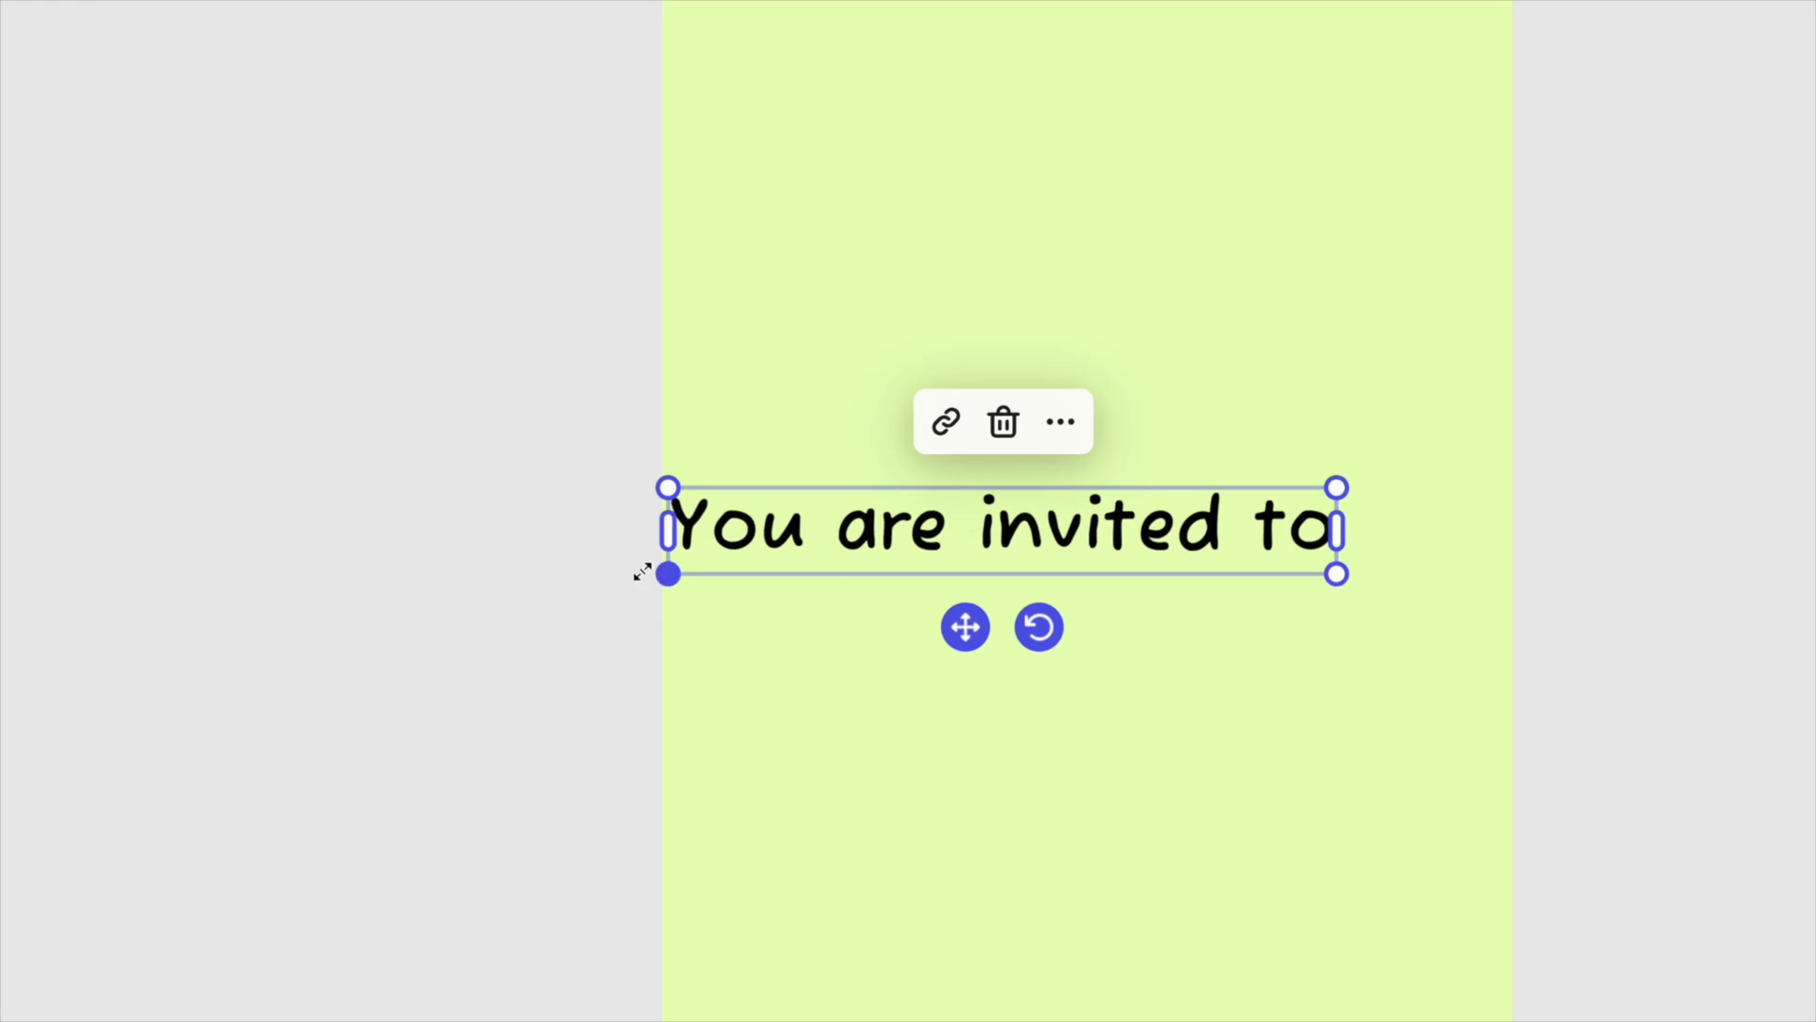
left_click_drag(667, 575, 753, 567)
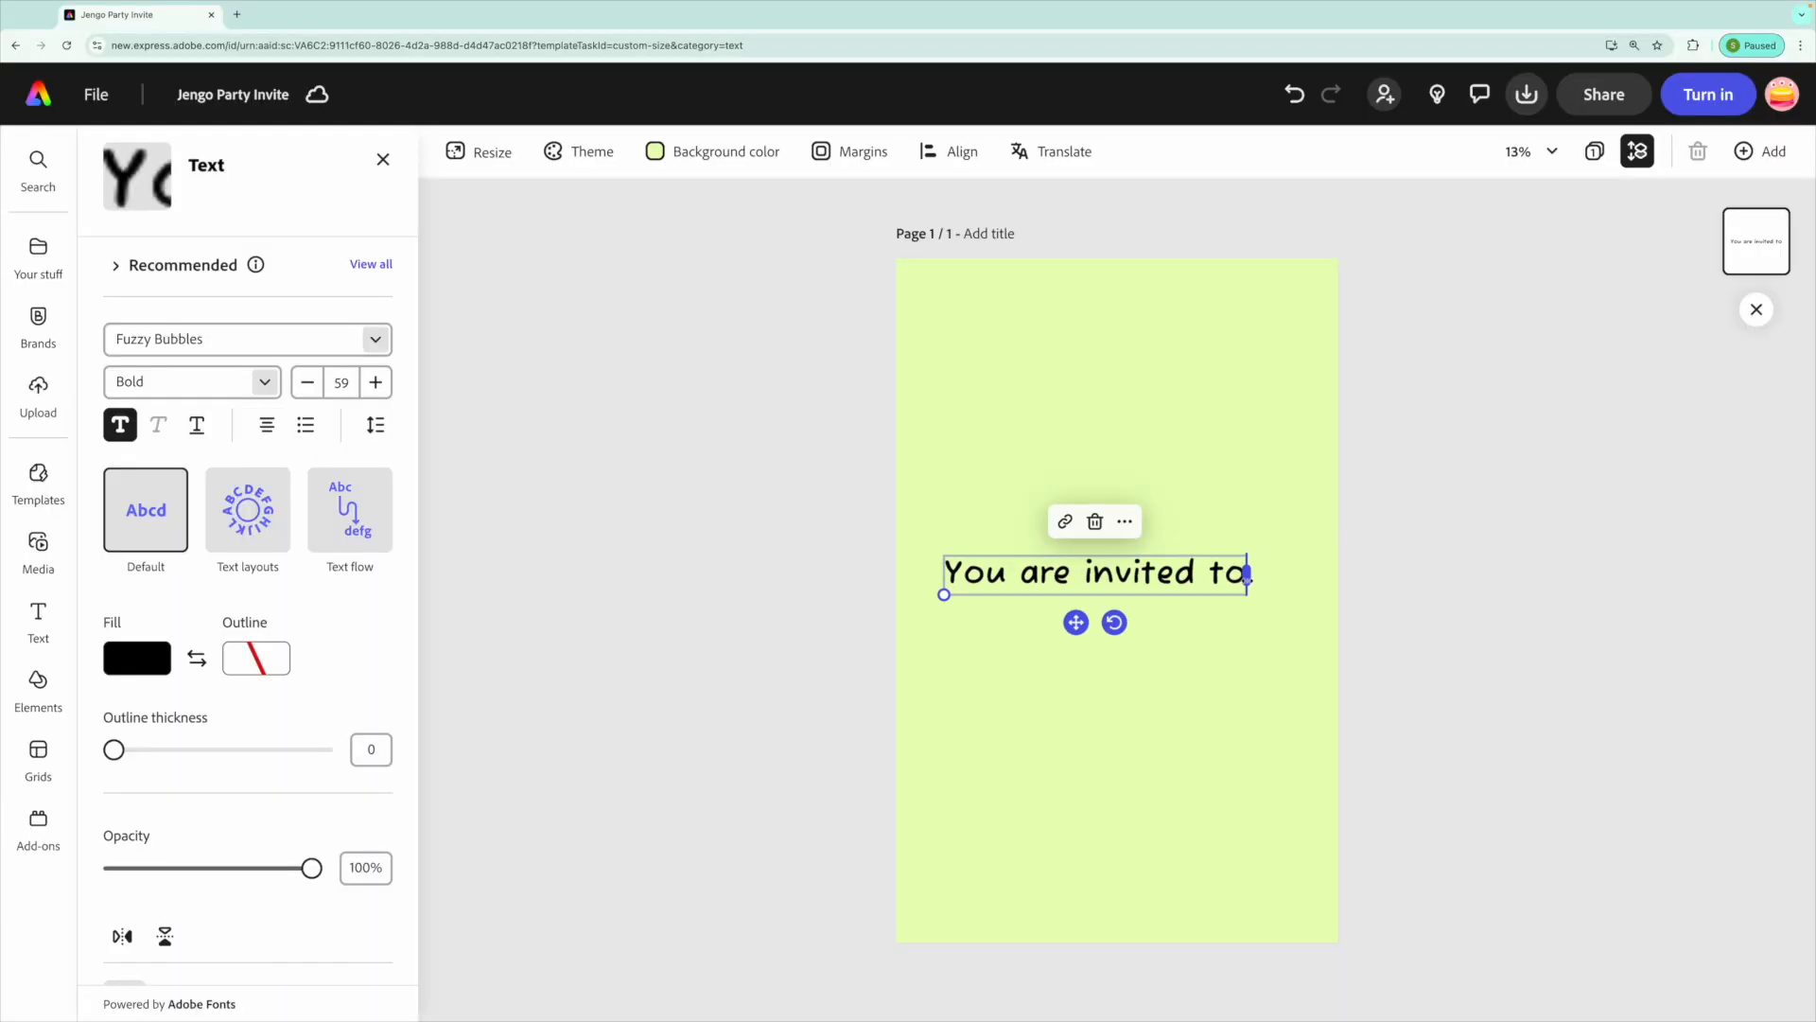
left_click_drag(1237, 571, 914, 590)
left_click_drag(1038, 581, 1029, 287)
left_click_drag(1116, 328, 1074, 346)
left_click_drag(1082, 413, 1101, 426)
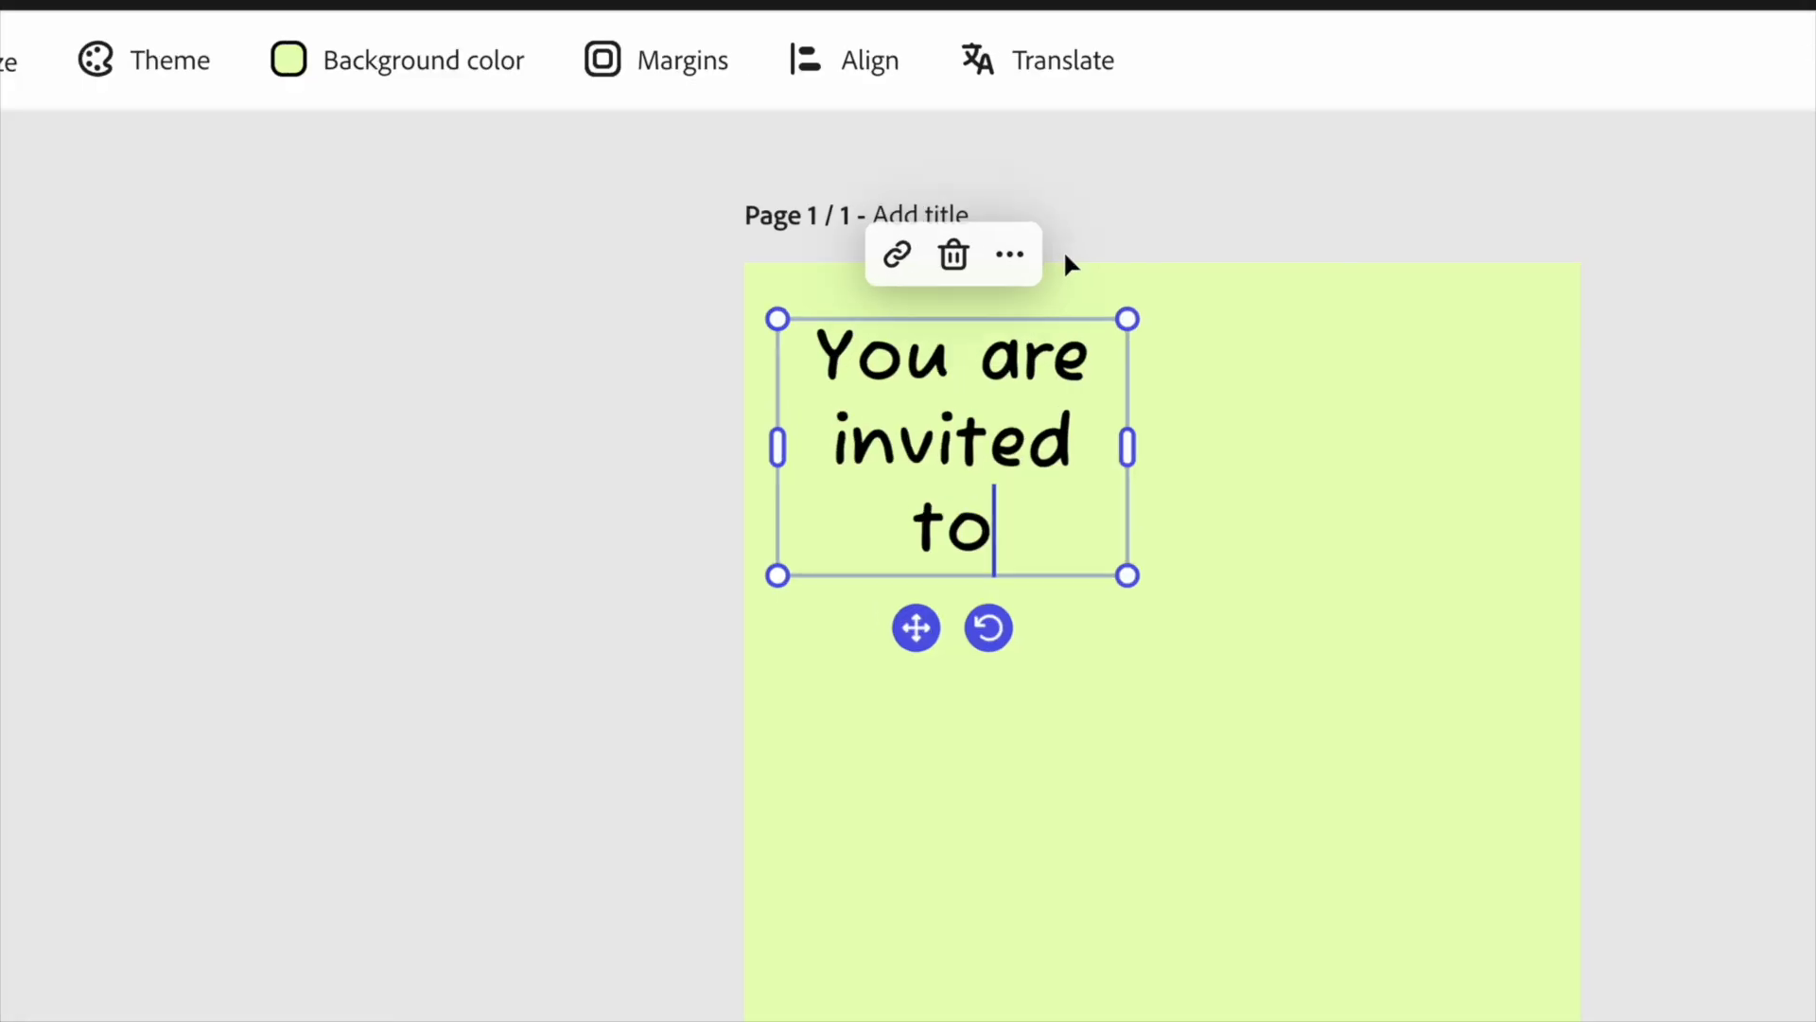
Duplicate the invitation text box and replace the copy's text with "Jengo's".
left_click(1001, 257)
left_click(1139, 507)
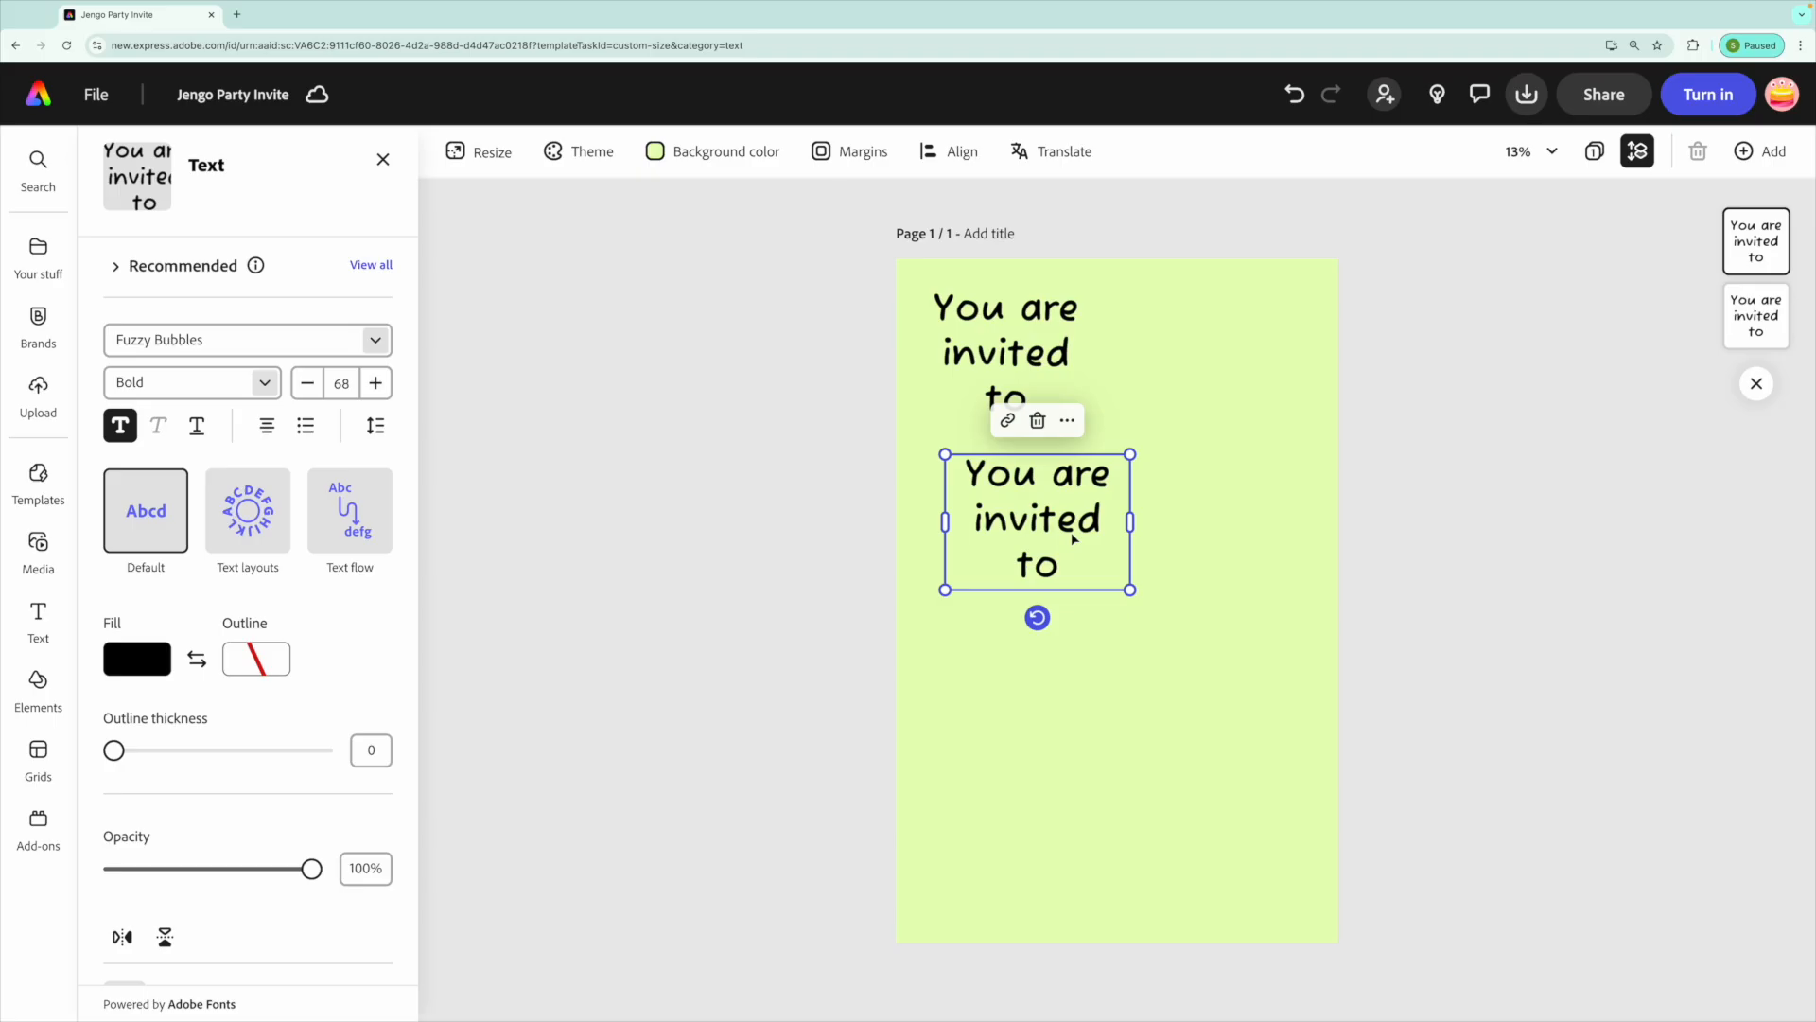
triple_click(1072, 545)
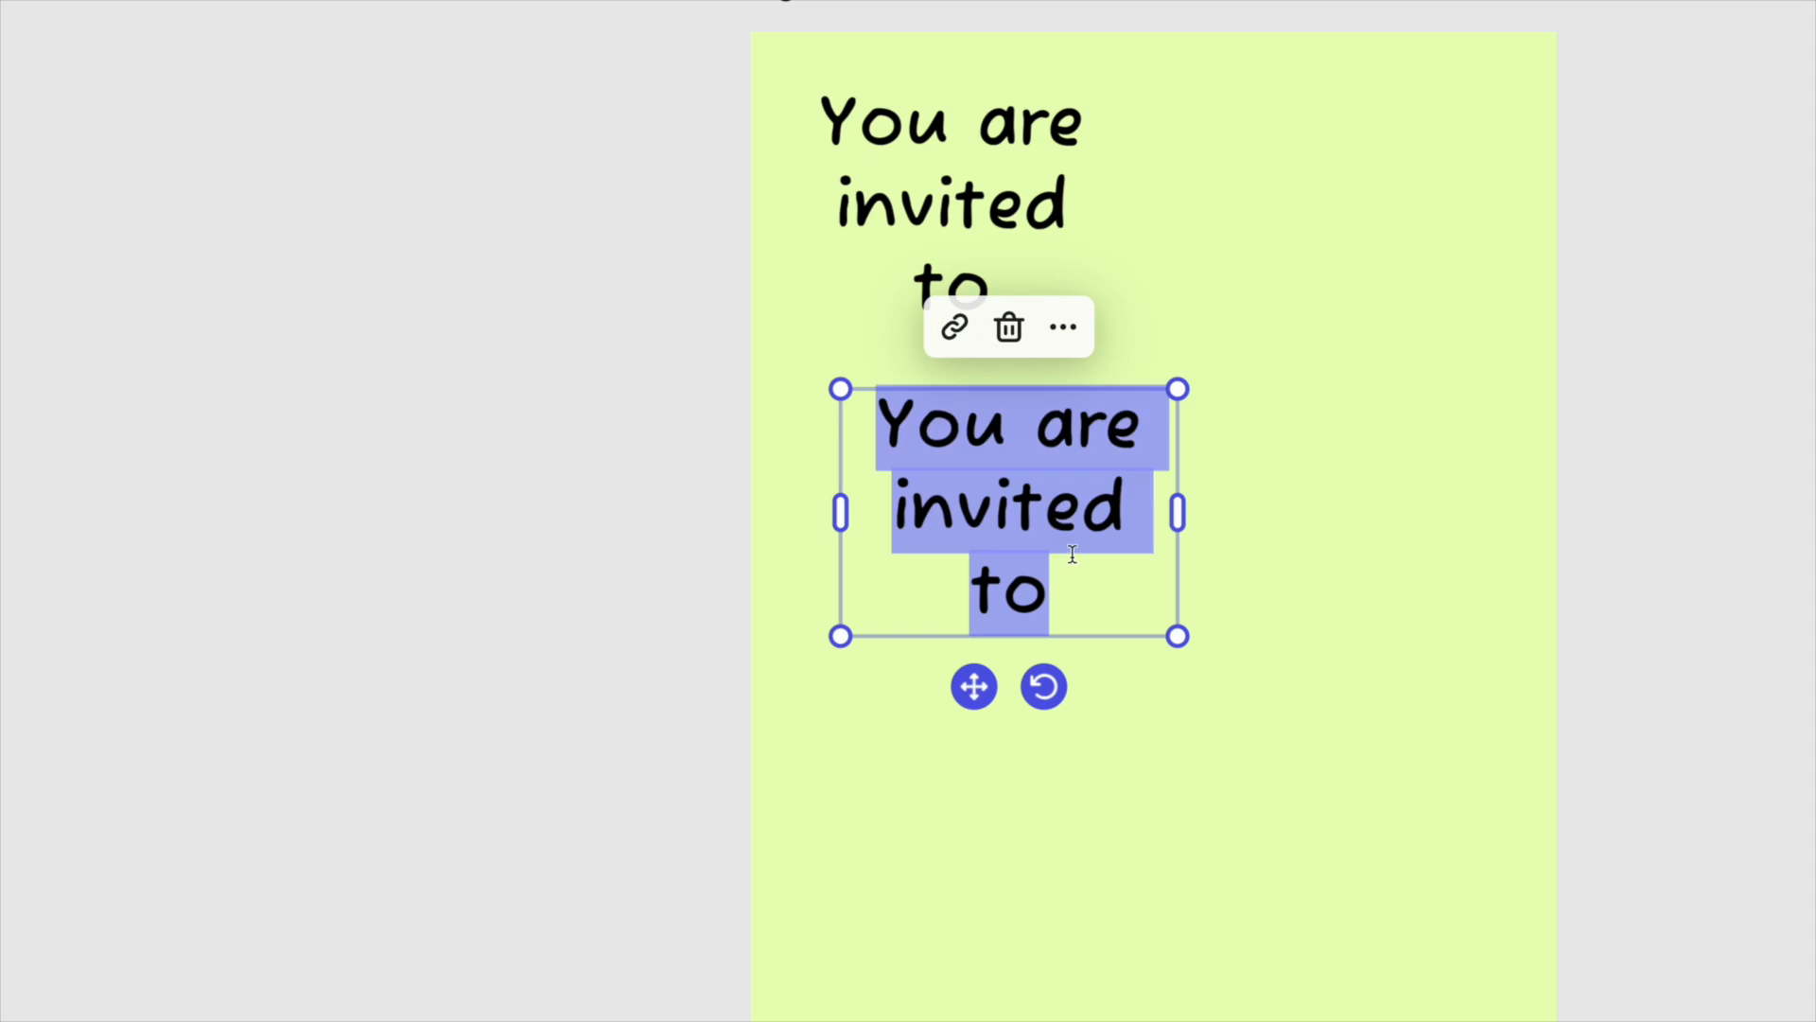
type("Jengo's")
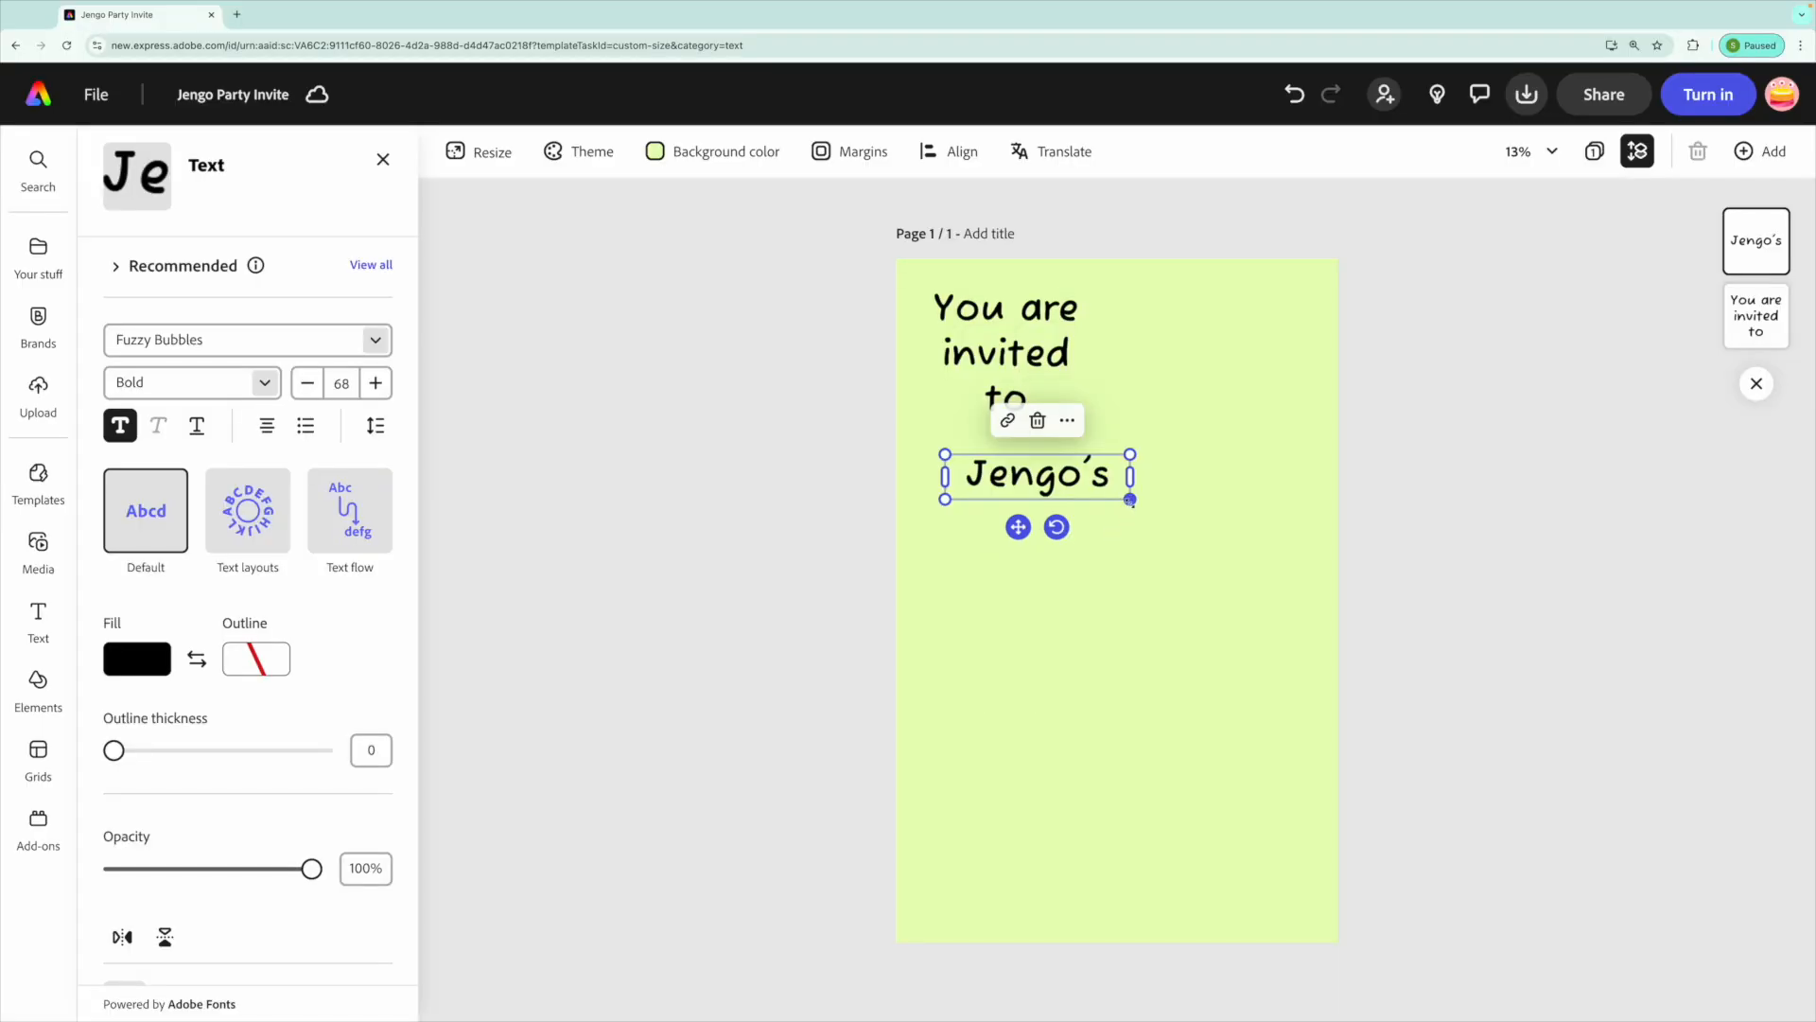
Enlarge the "Jengo's" text and move it to the middle of the page.
left_click_drag(1130, 499, 1309, 542)
left_click_drag(1108, 569, 1097, 605)
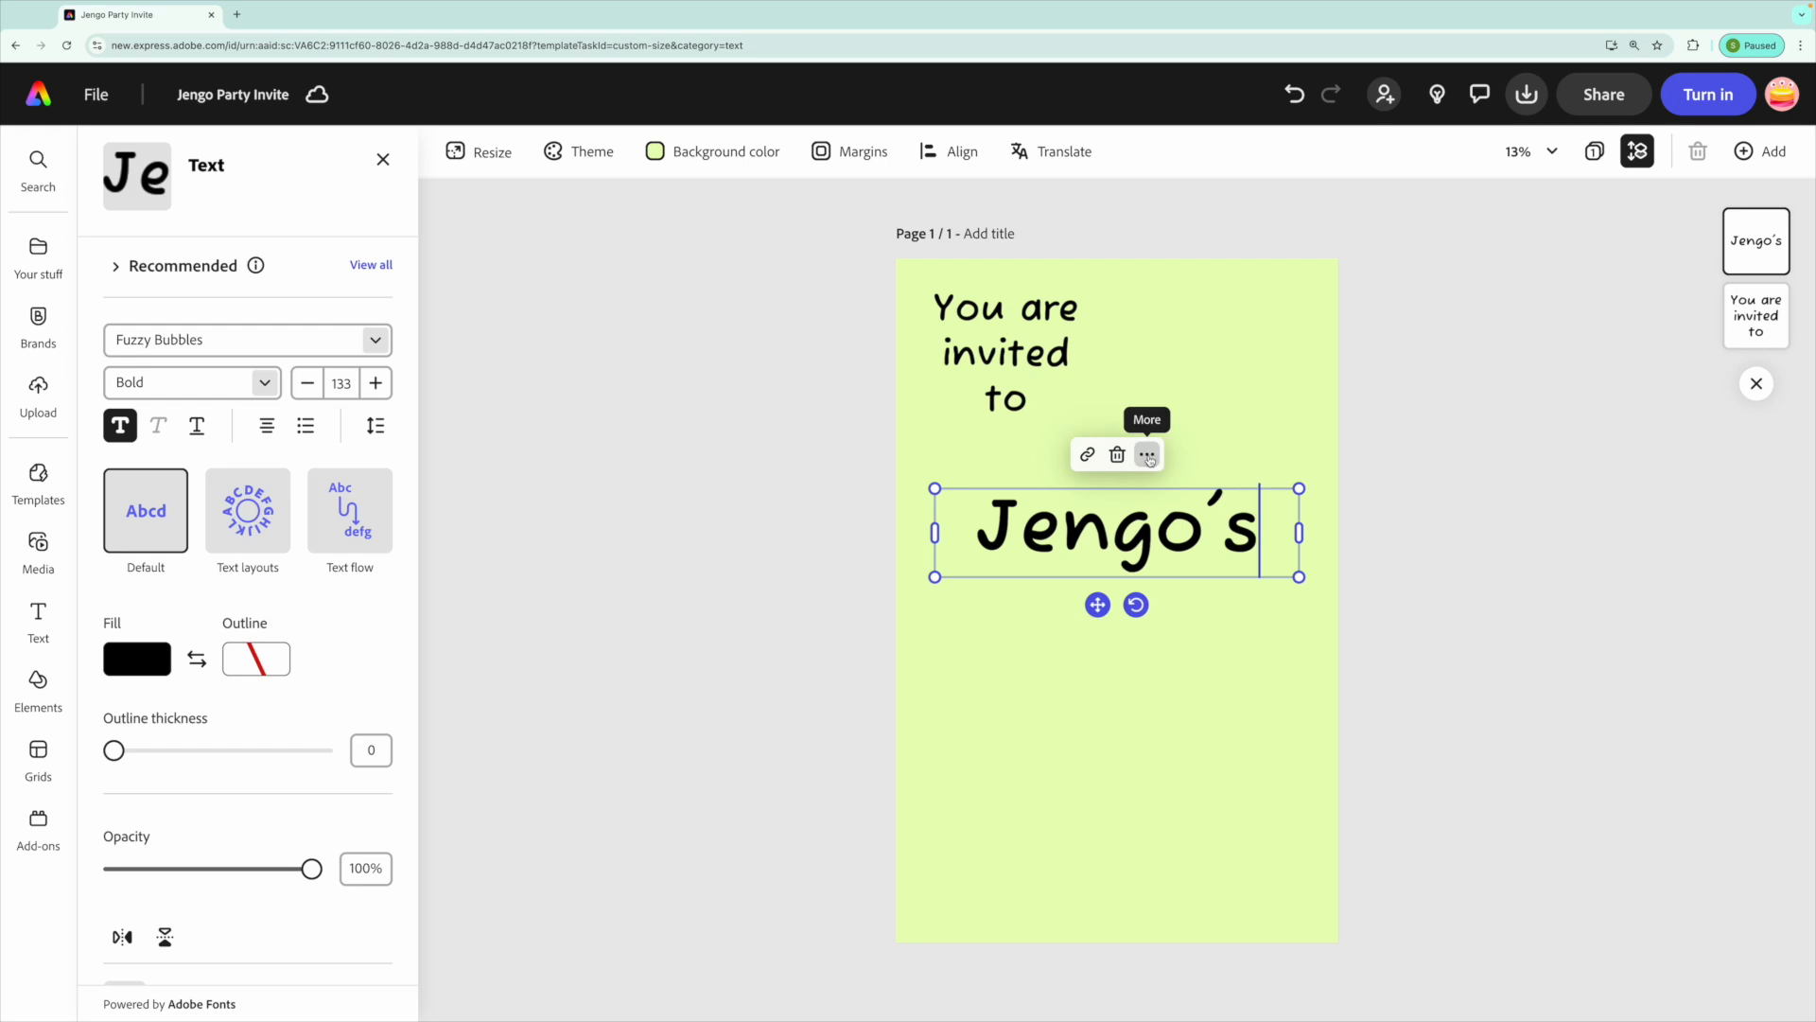
Duplicate the "Jengo's" text, change the copy to "party" and place it just below "Jengo's".
left_click(1148, 455)
left_click(1184, 568)
type("party")
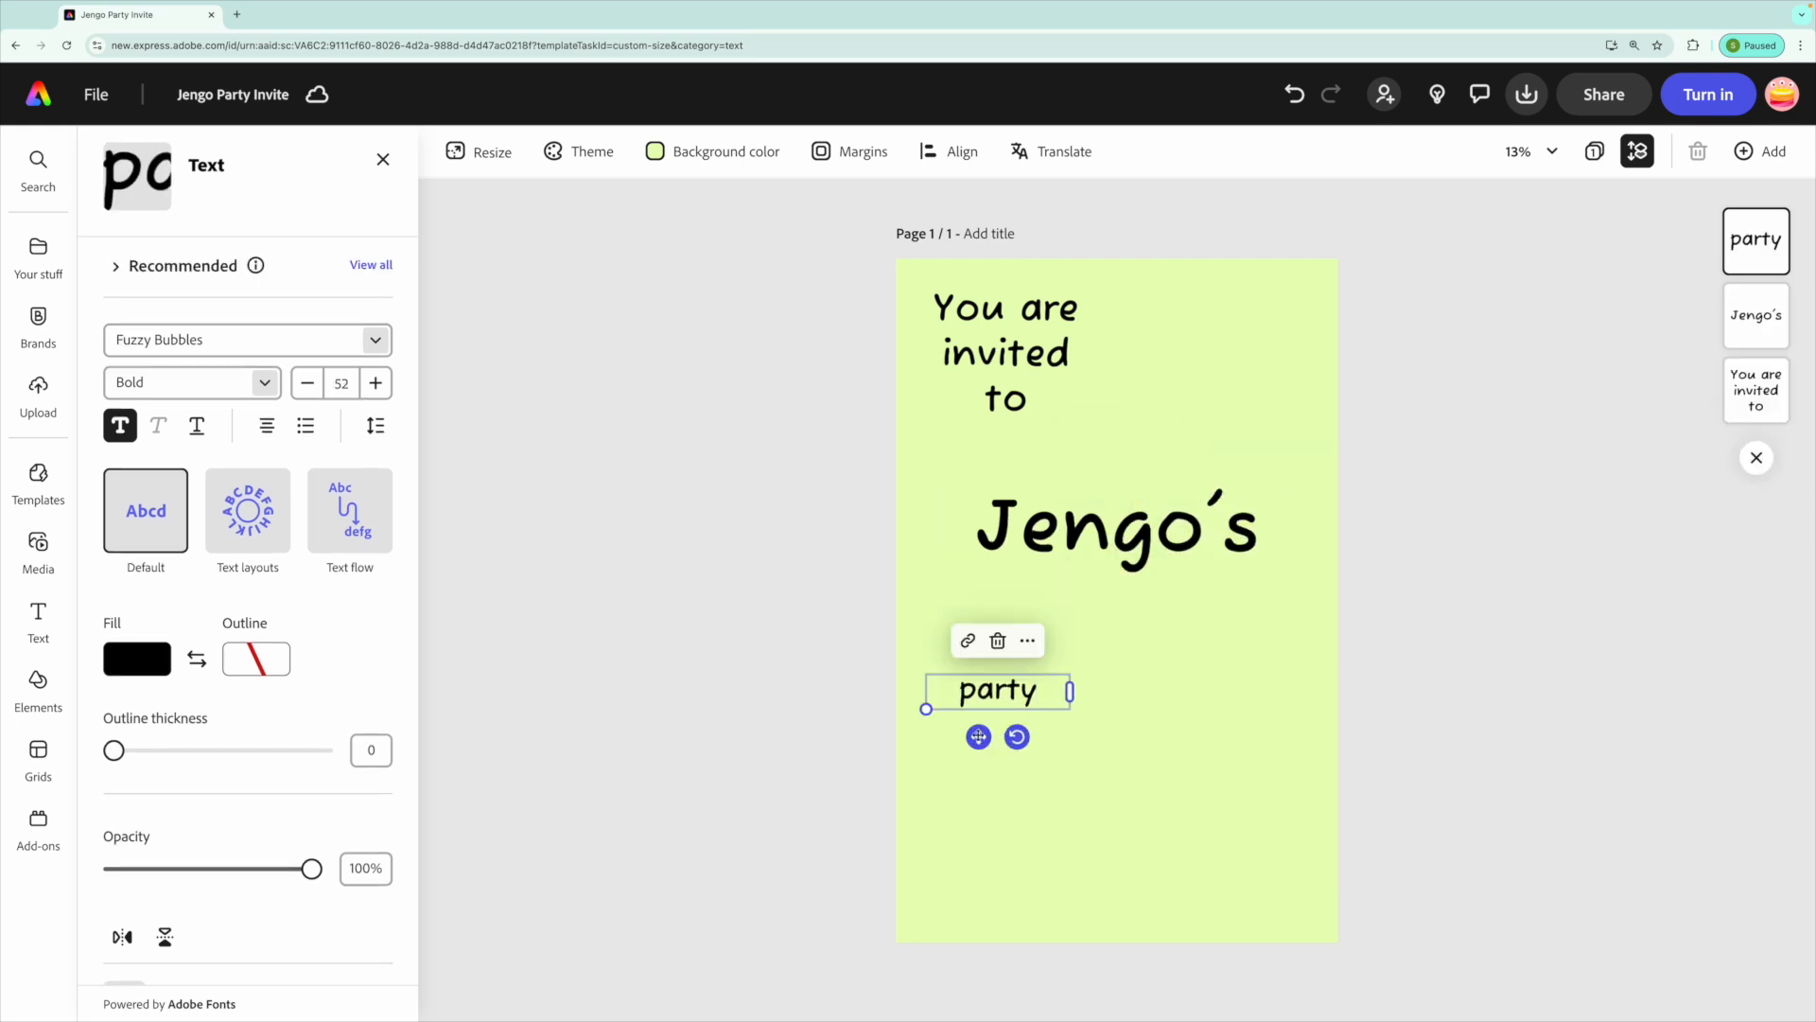
left_click_drag(979, 736, 1198, 615)
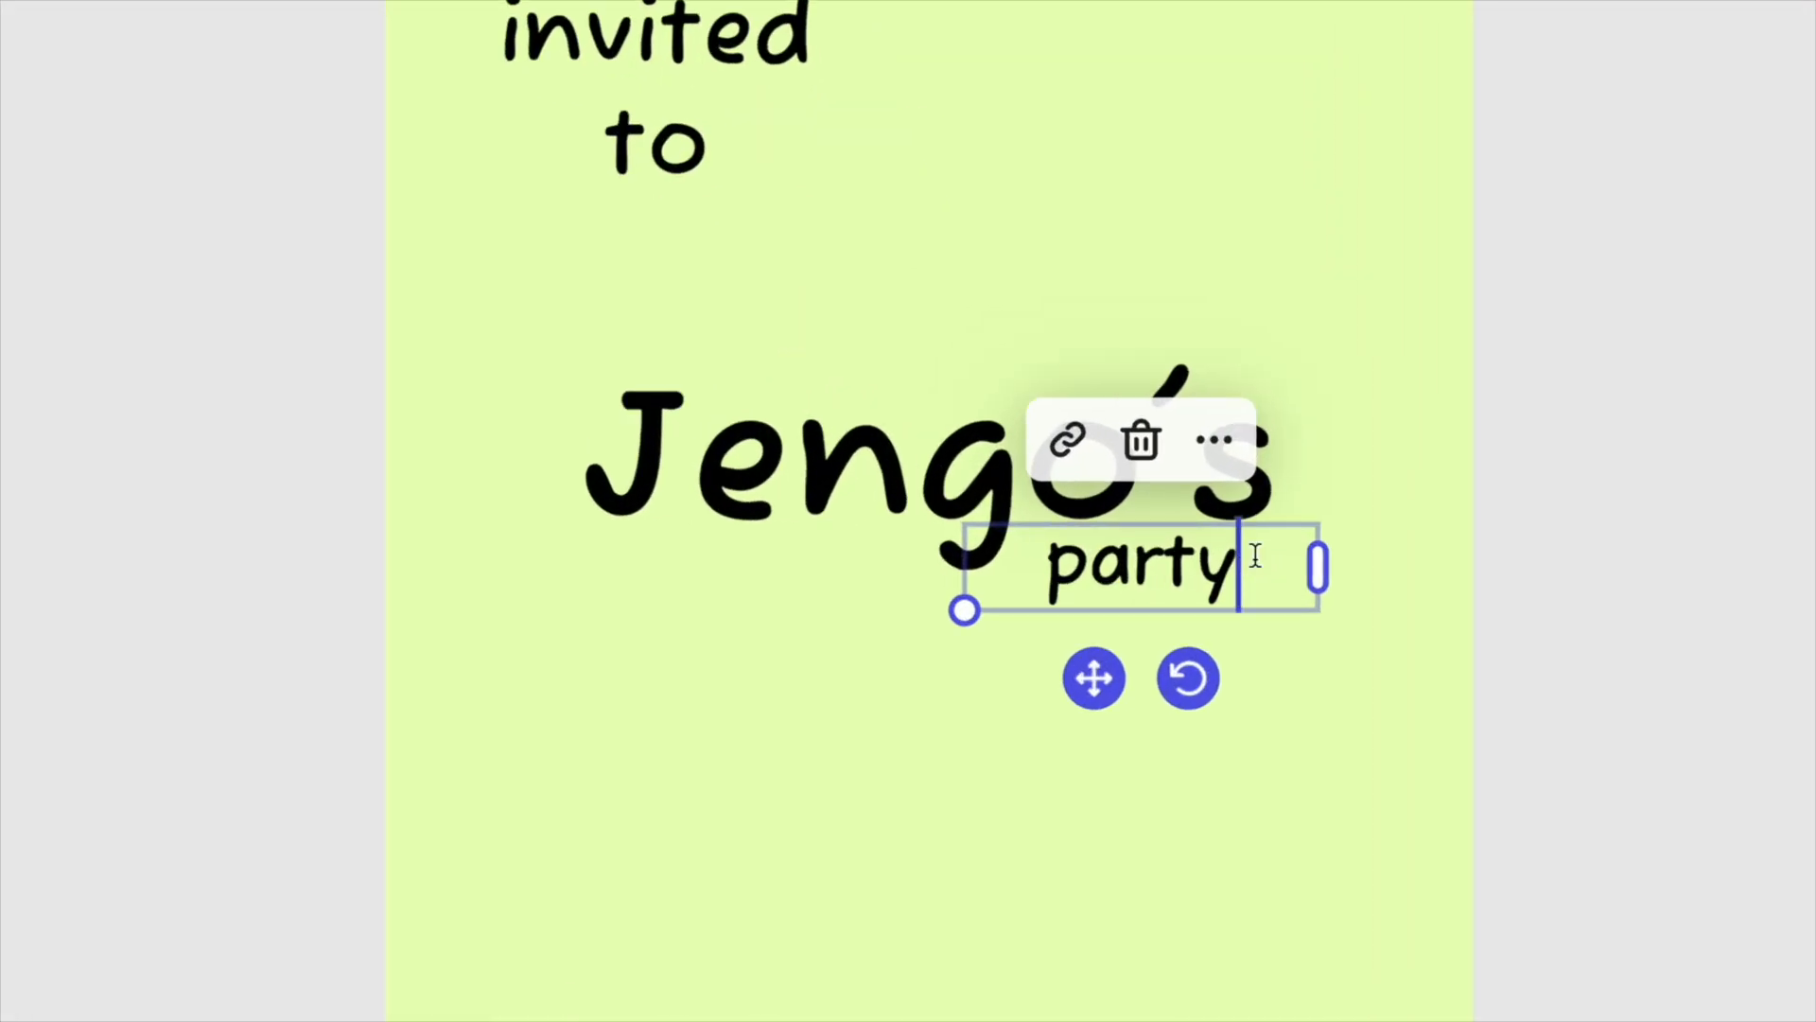
Duplicate the "party" text and move the copy lower on the page.
left_click(1233, 445)
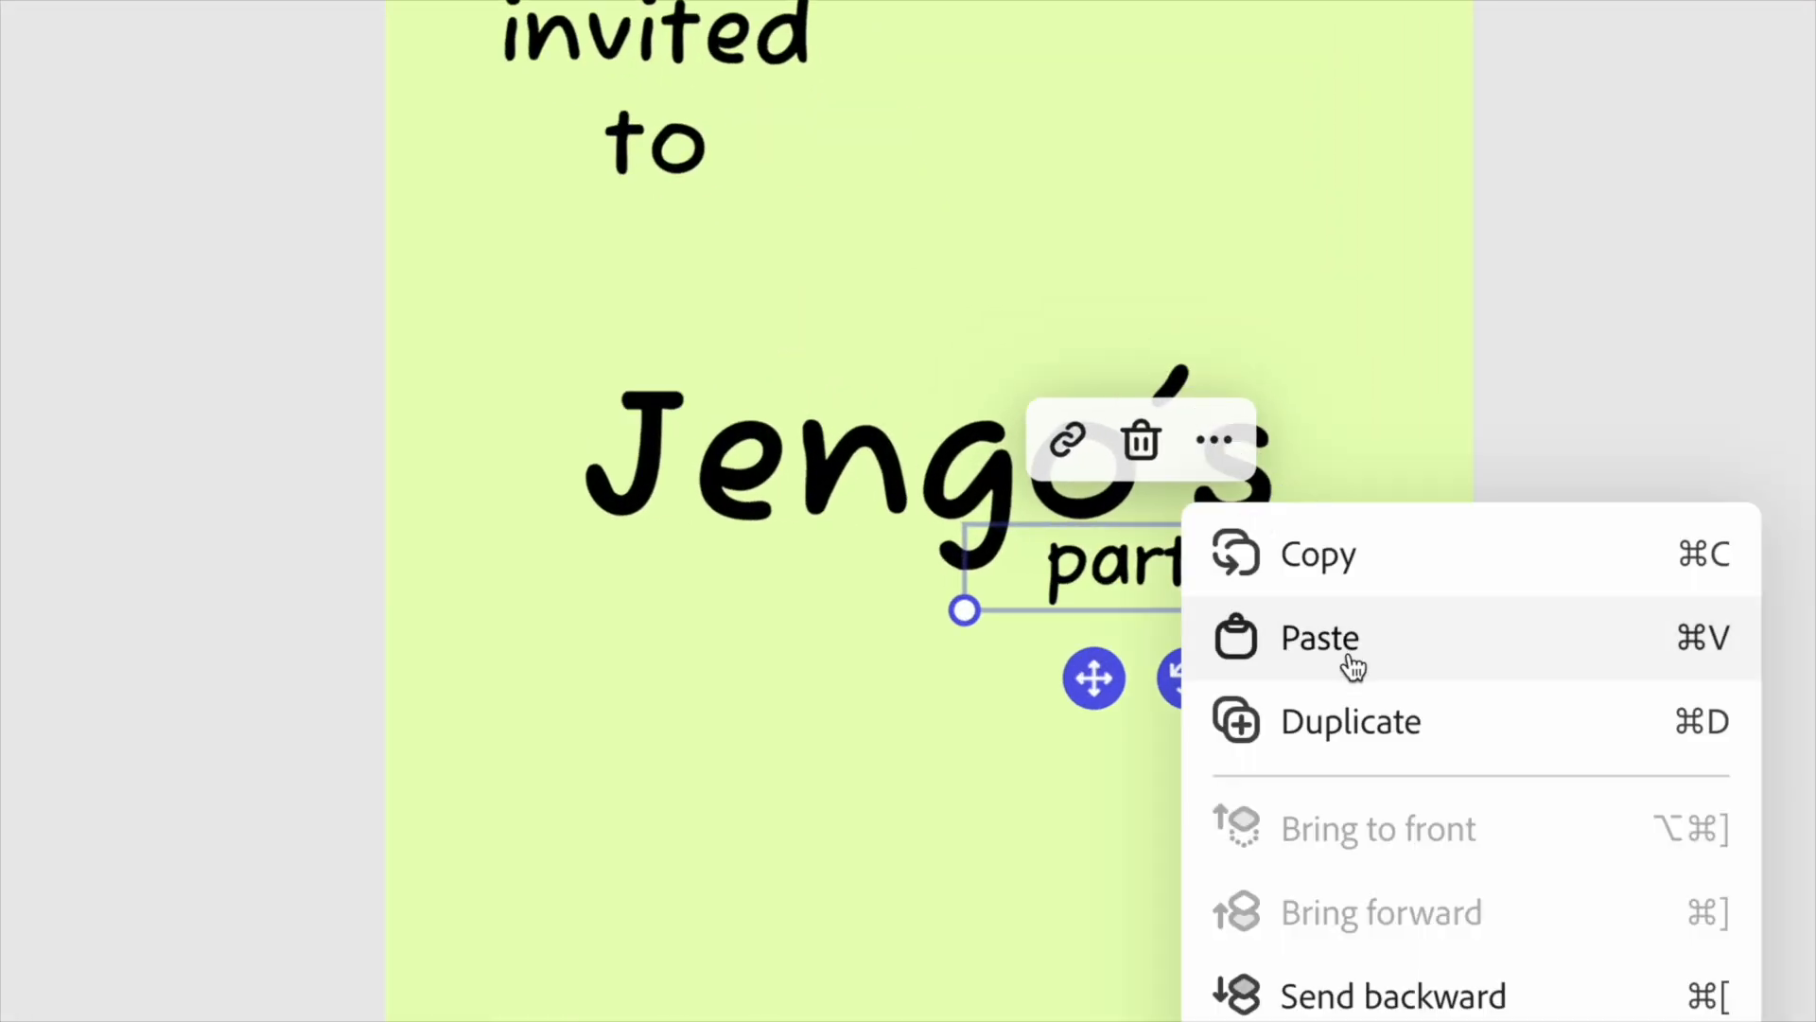
left_click(1360, 715)
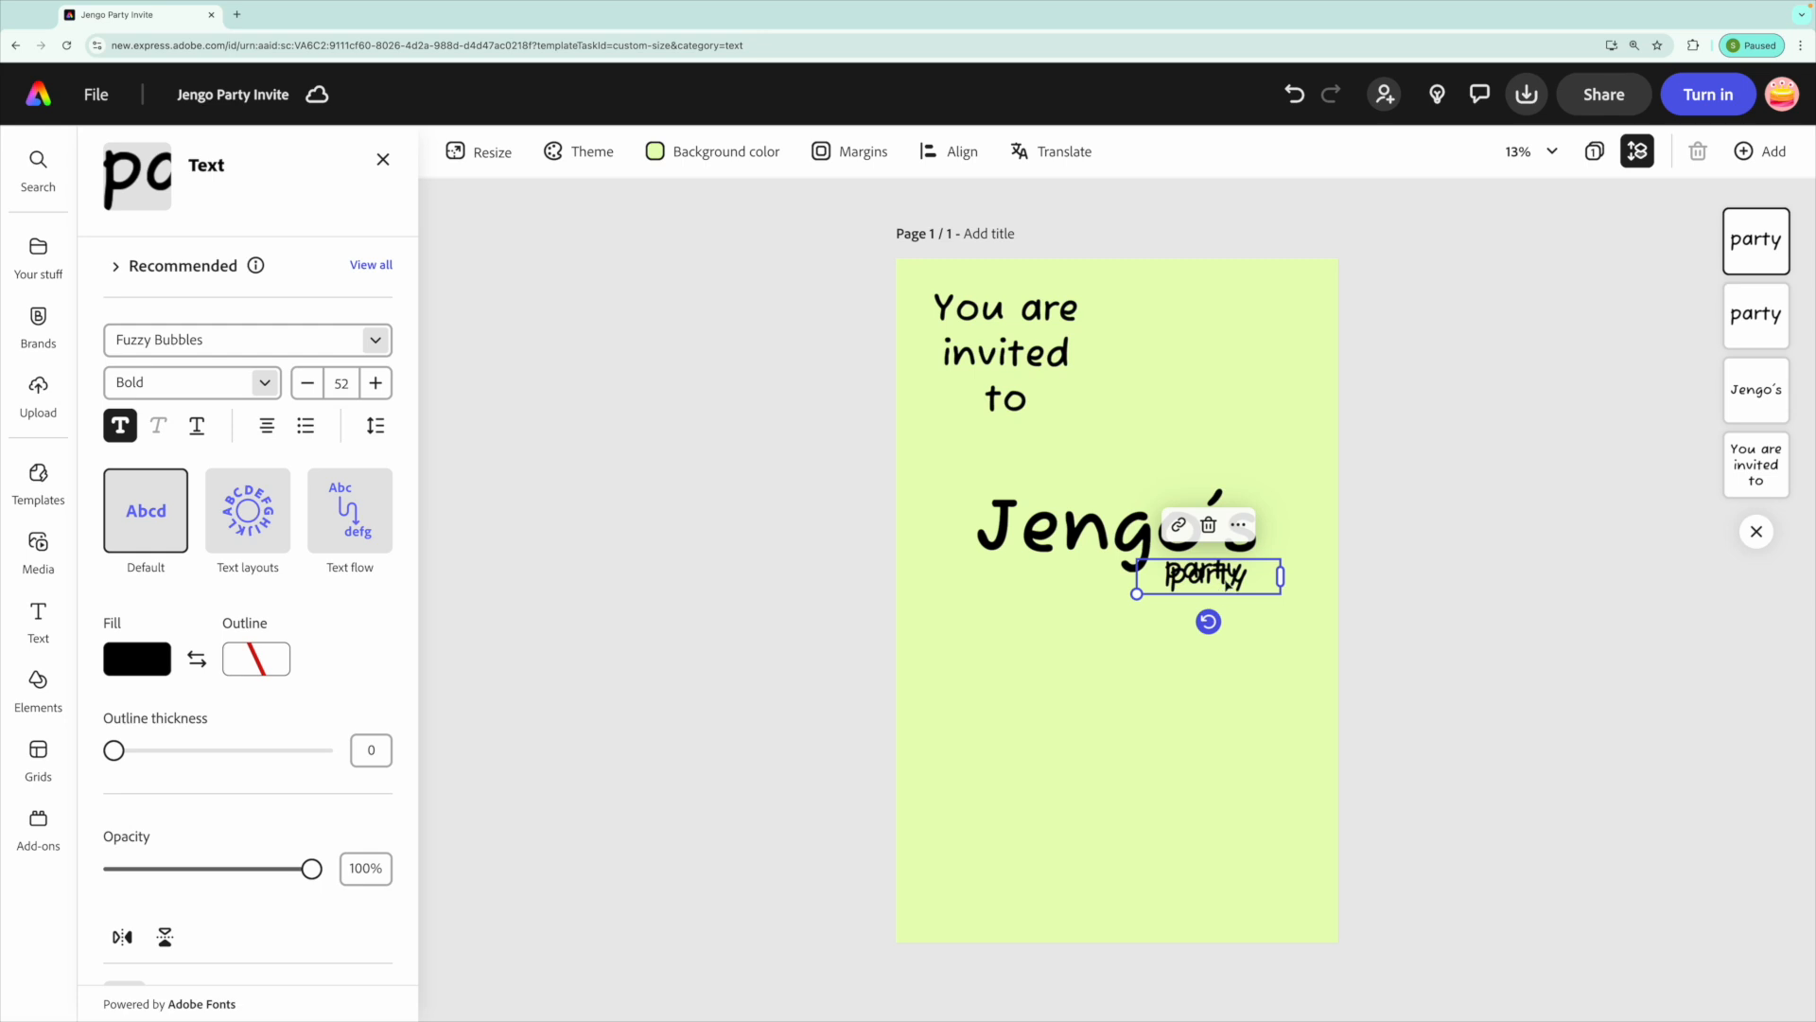
left_click_drag(1230, 581, 1117, 721)
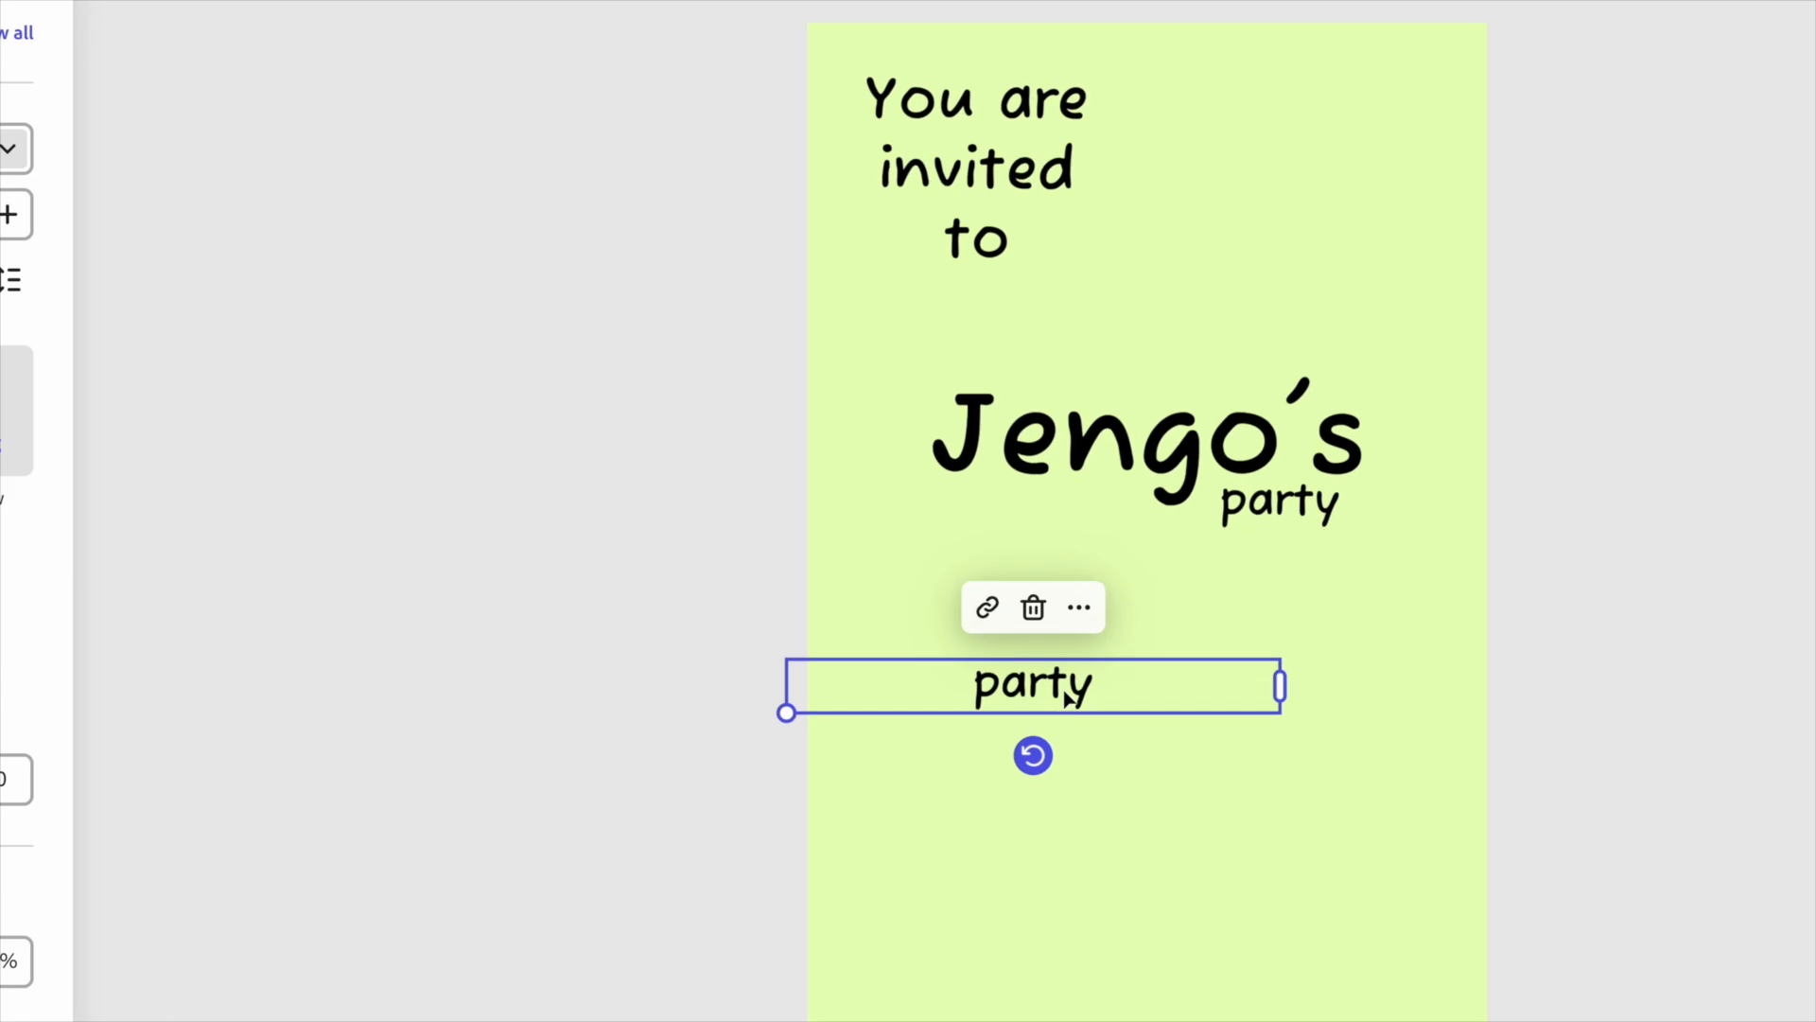
Replace the copy's text with "Where: Carmarthen Leisure Centre" and "When: Saturday, October 5th" on separate lines.
double_click(1063, 692)
type("Where:")
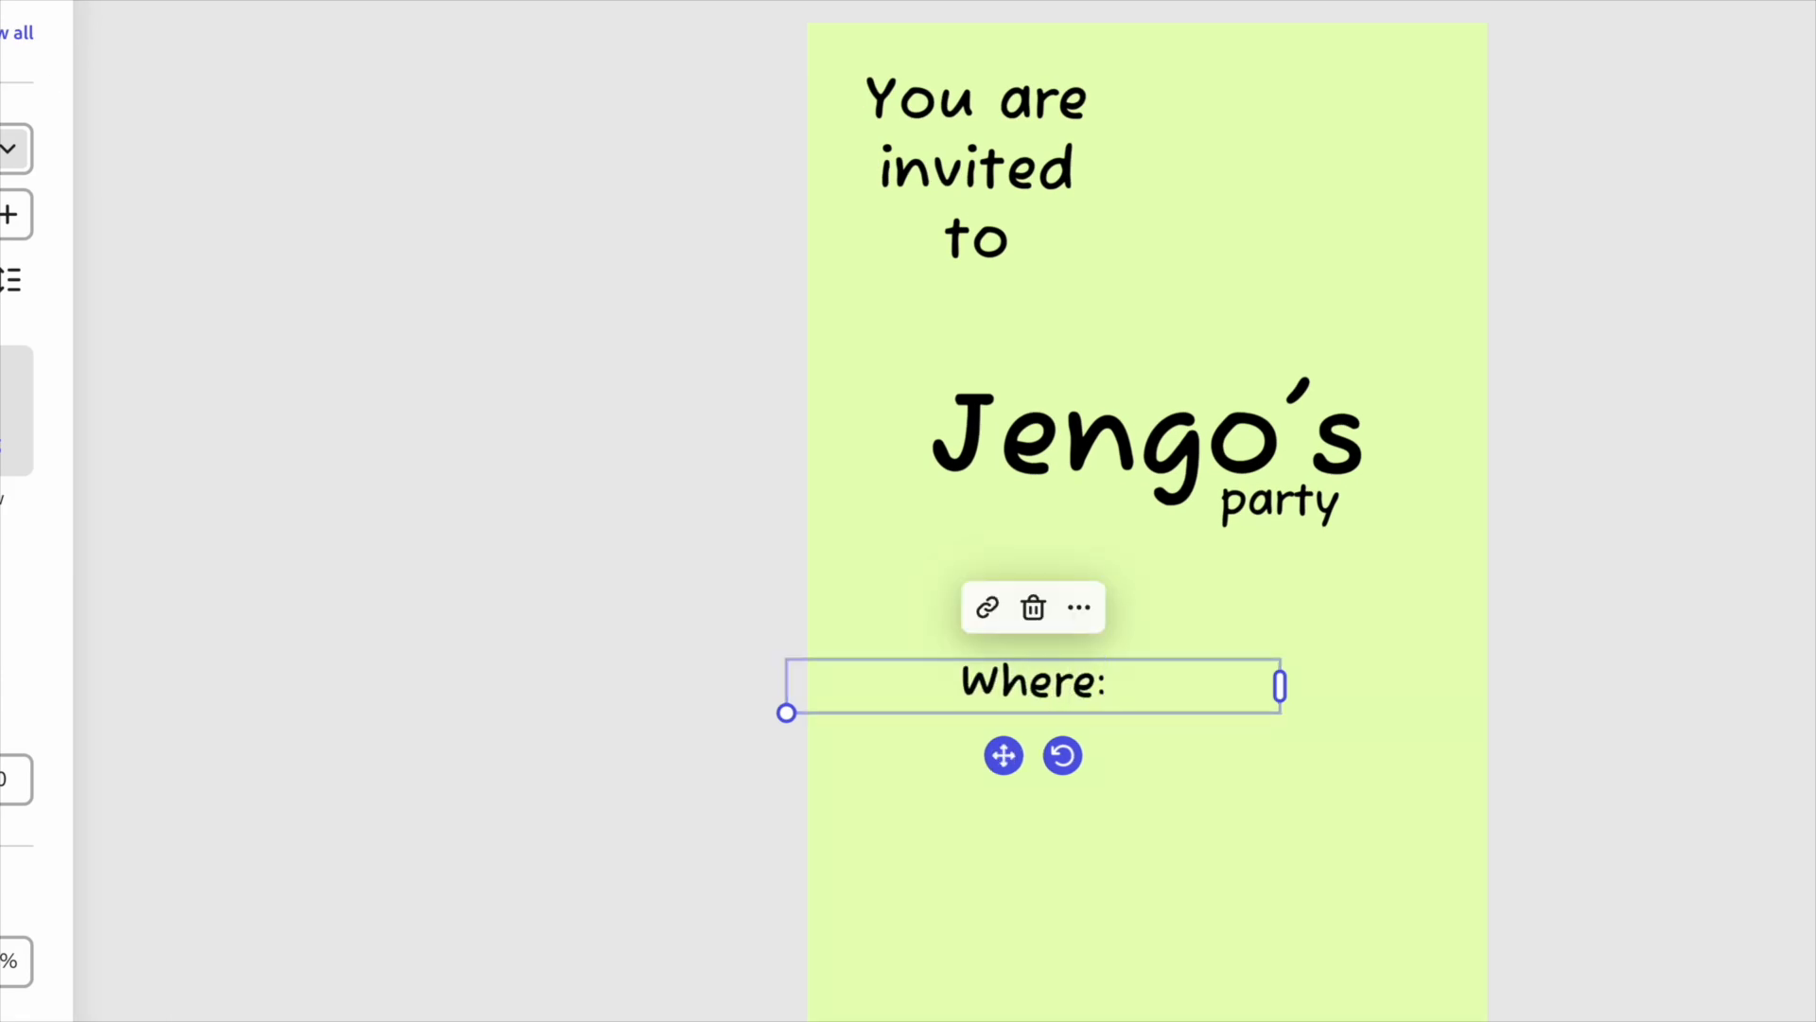
key("Return")
key("Return")
type("When:")
key("Up")
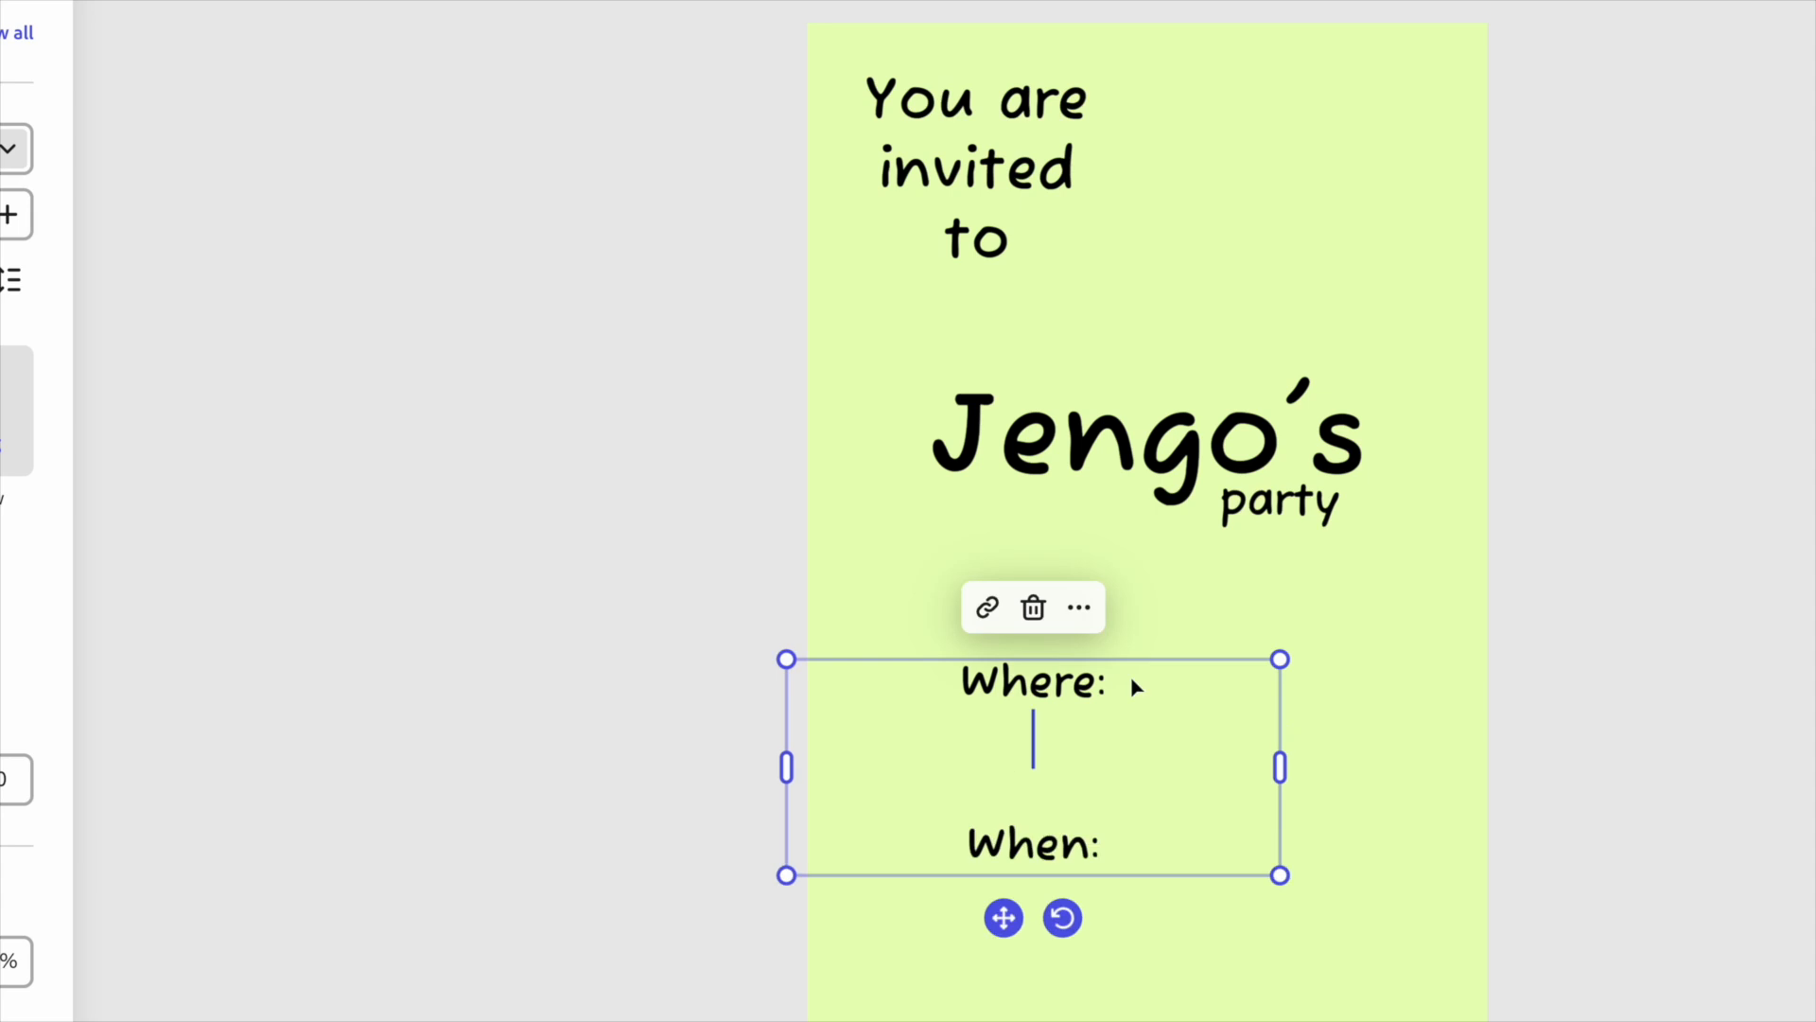
type("Carmarthen Leisure ")
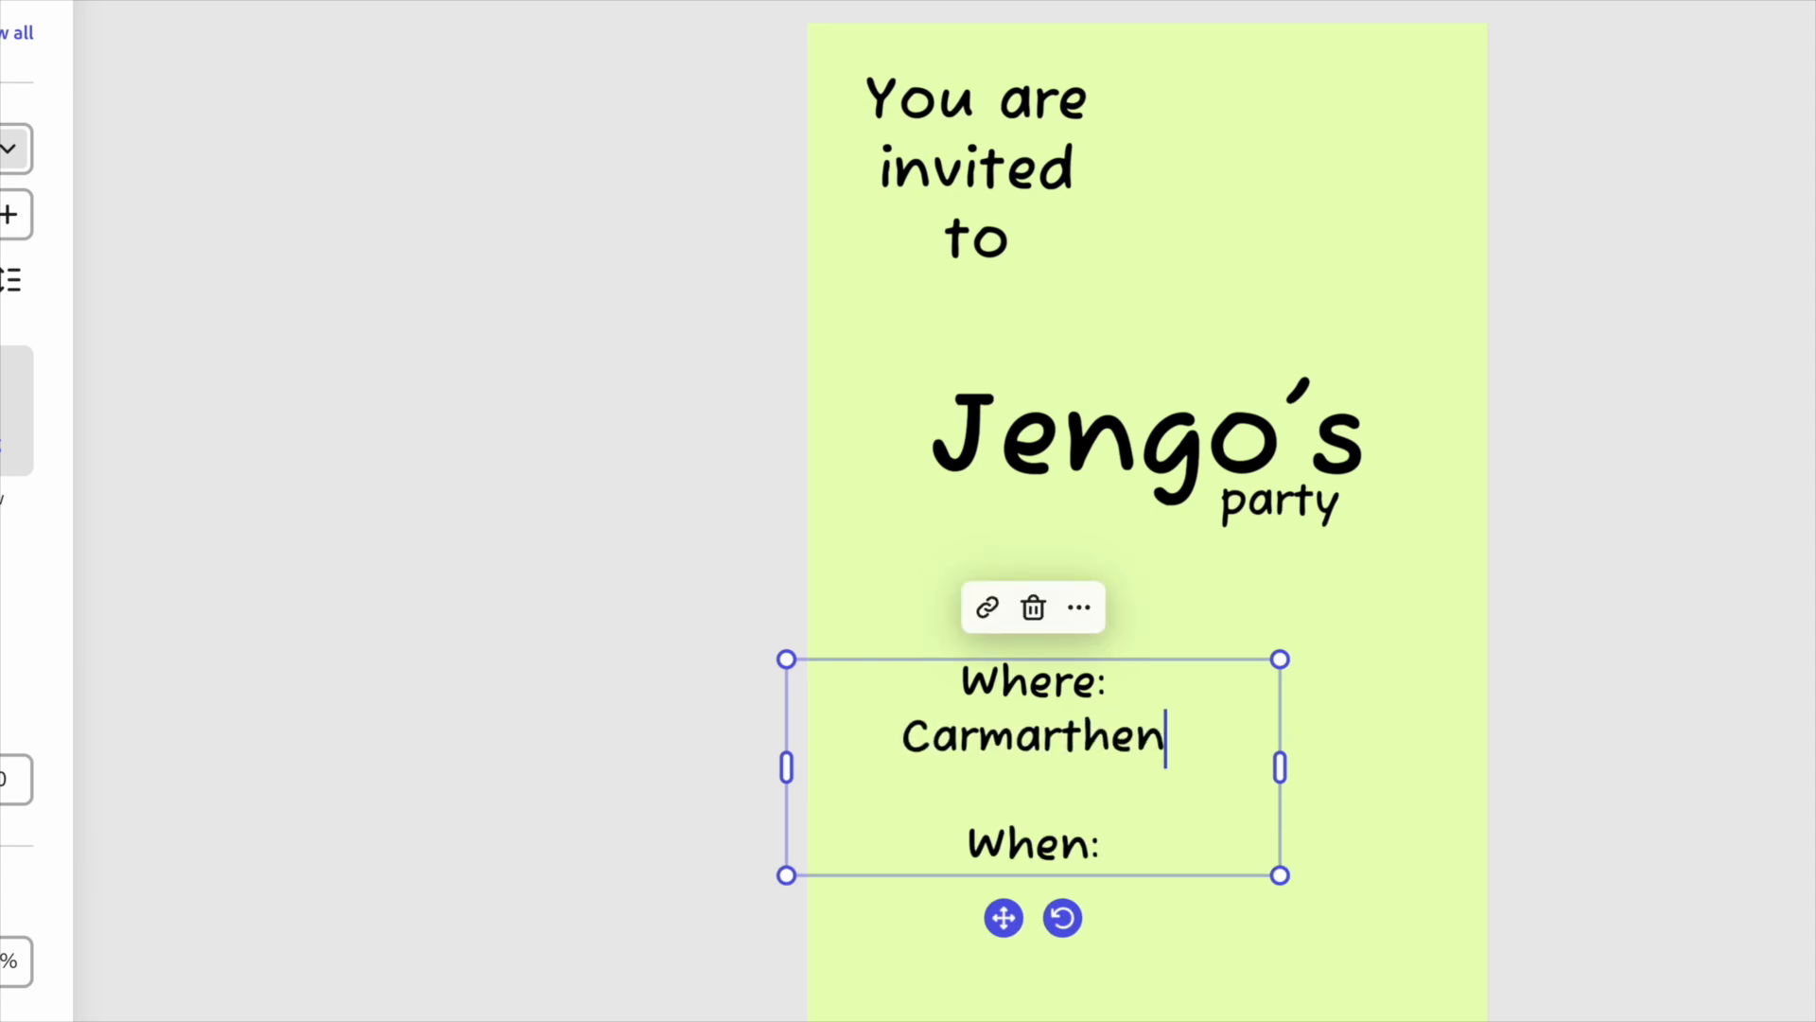
type("Centre")
key("Down")
key("Down")
key("Return")
type("Saturd")
type("ay, October 5th")
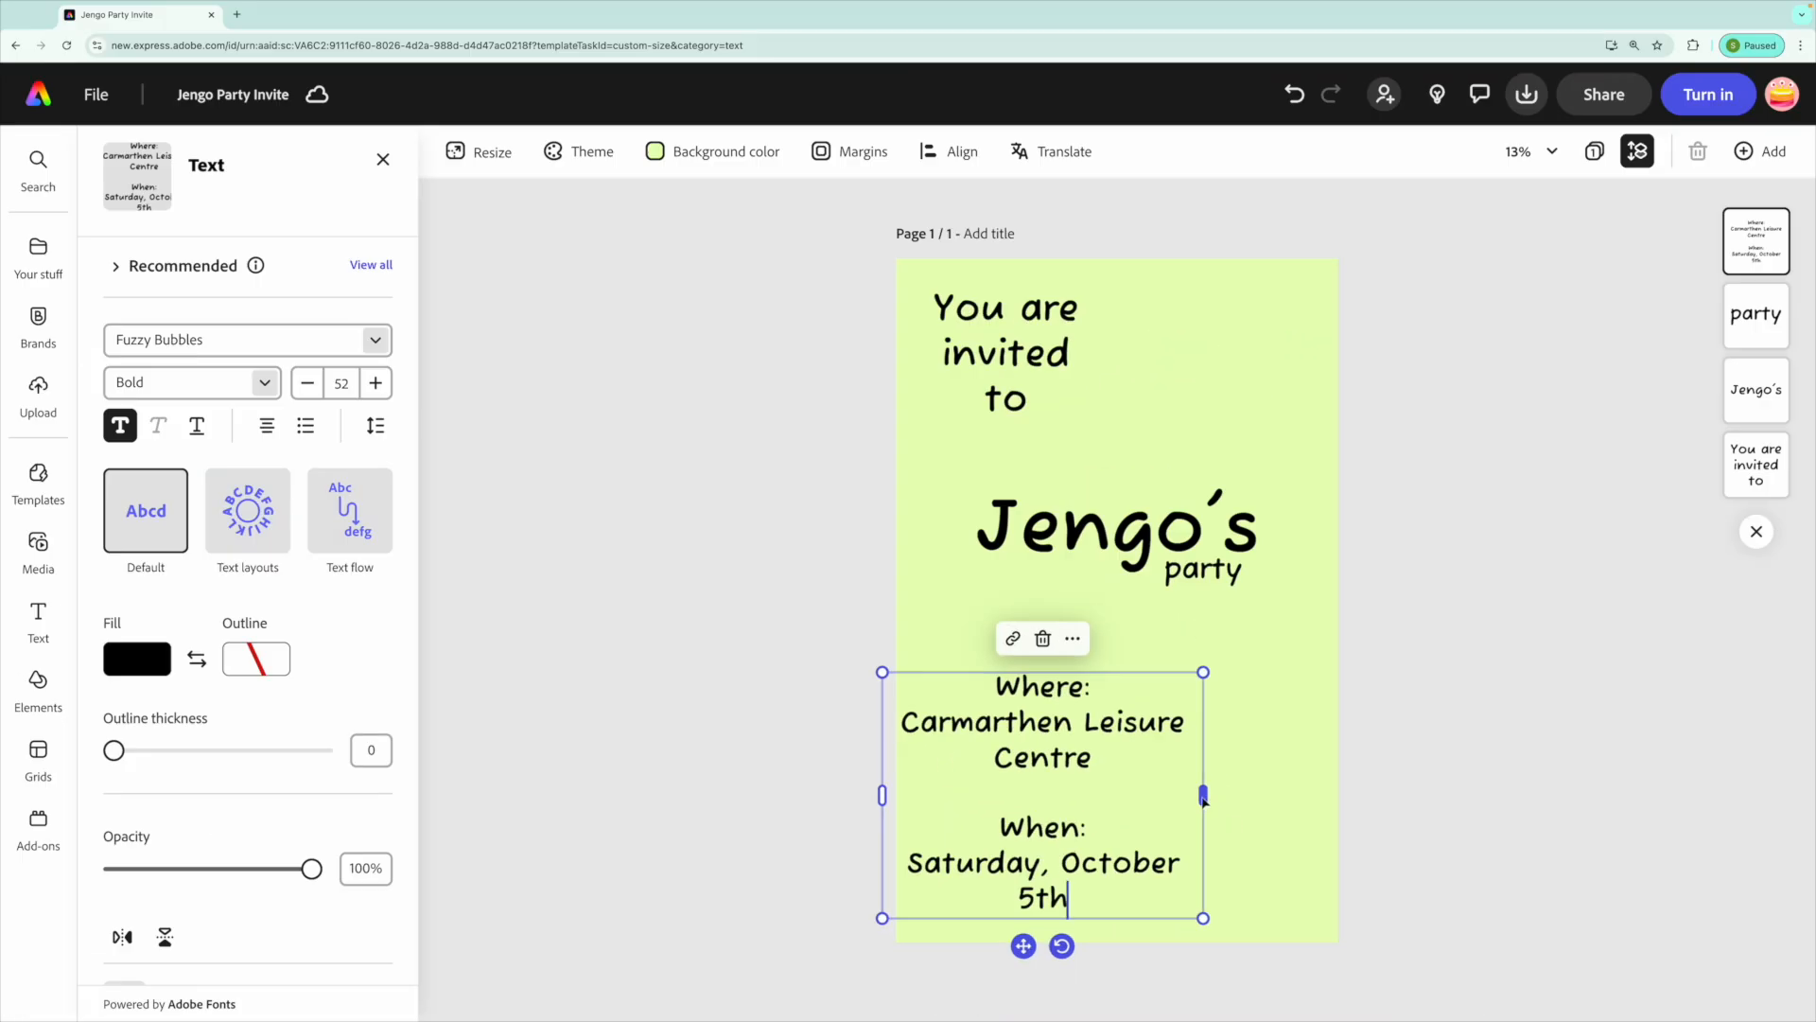
Widen the event details text box so each detail fits on one line and move it near the page's bottom.
left_click_drag(1203, 795, 1346, 804)
left_click_drag(1339, 671, 1190, 731)
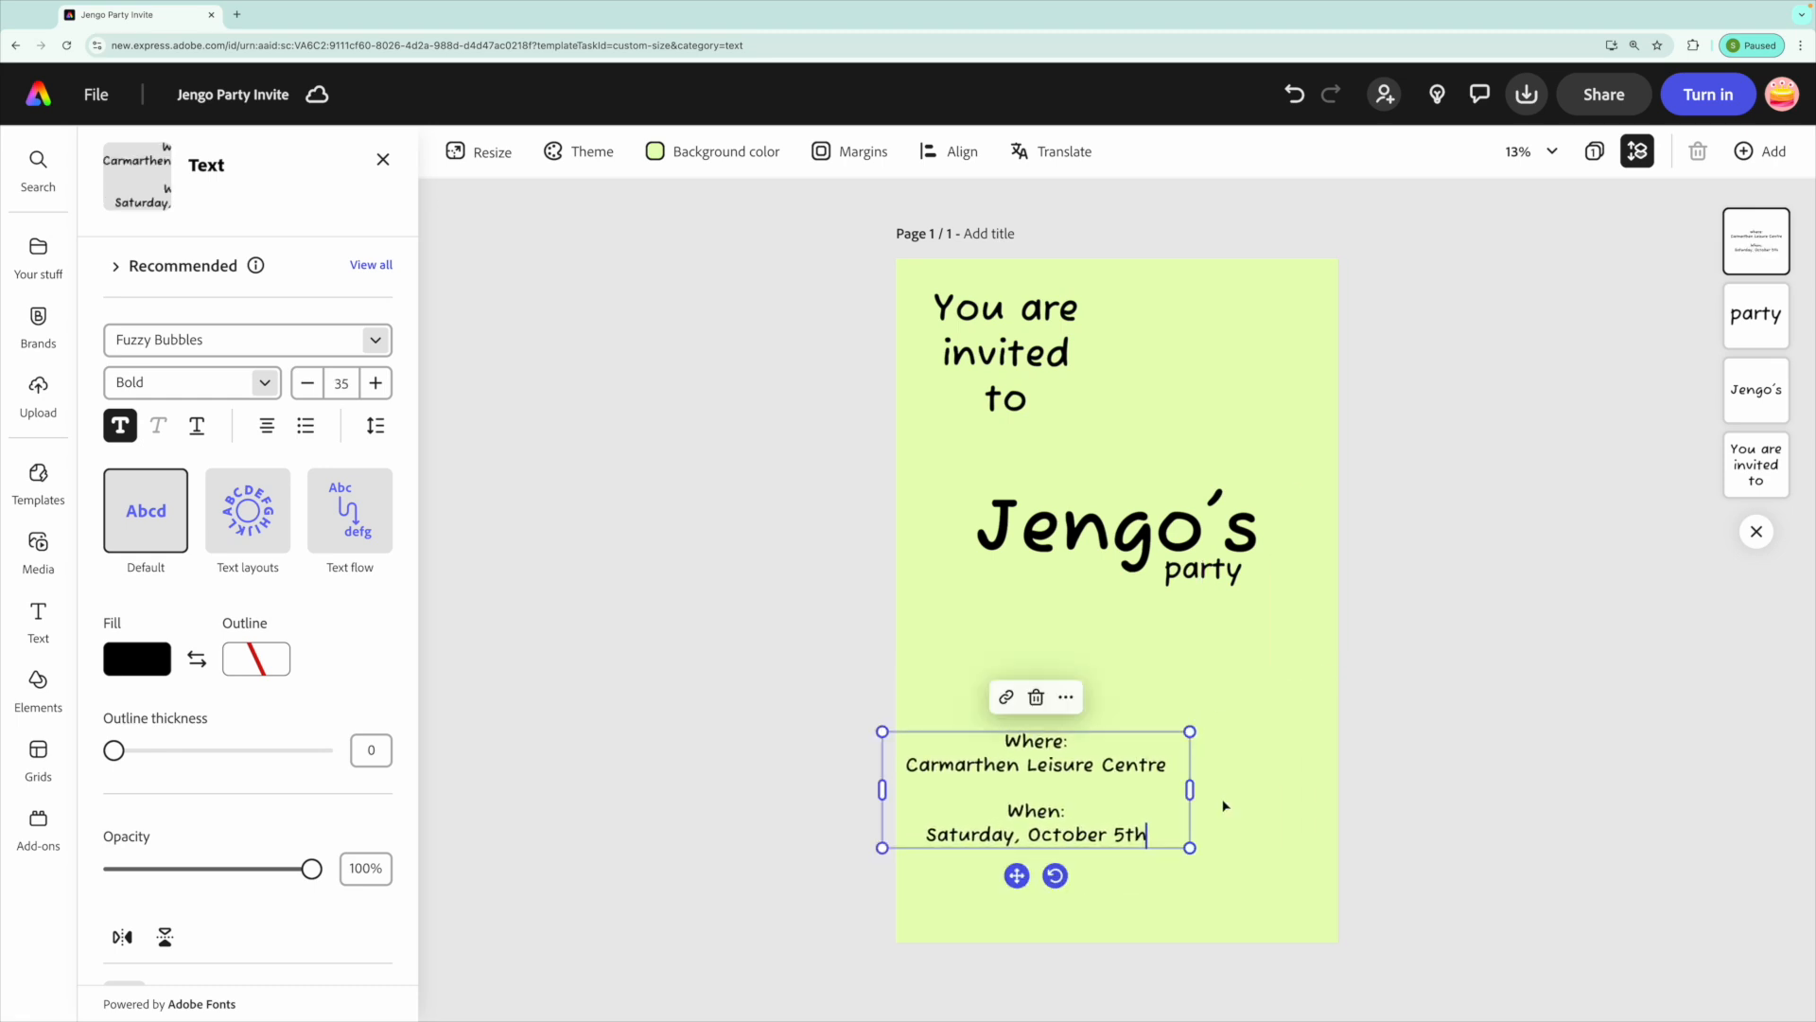
mouse_move(1042, 734)
left_mouse_down()
mouse_move(1067, 795)
mouse_move(1068, 731)
mouse_move(1069, 751)
left_mouse_up()
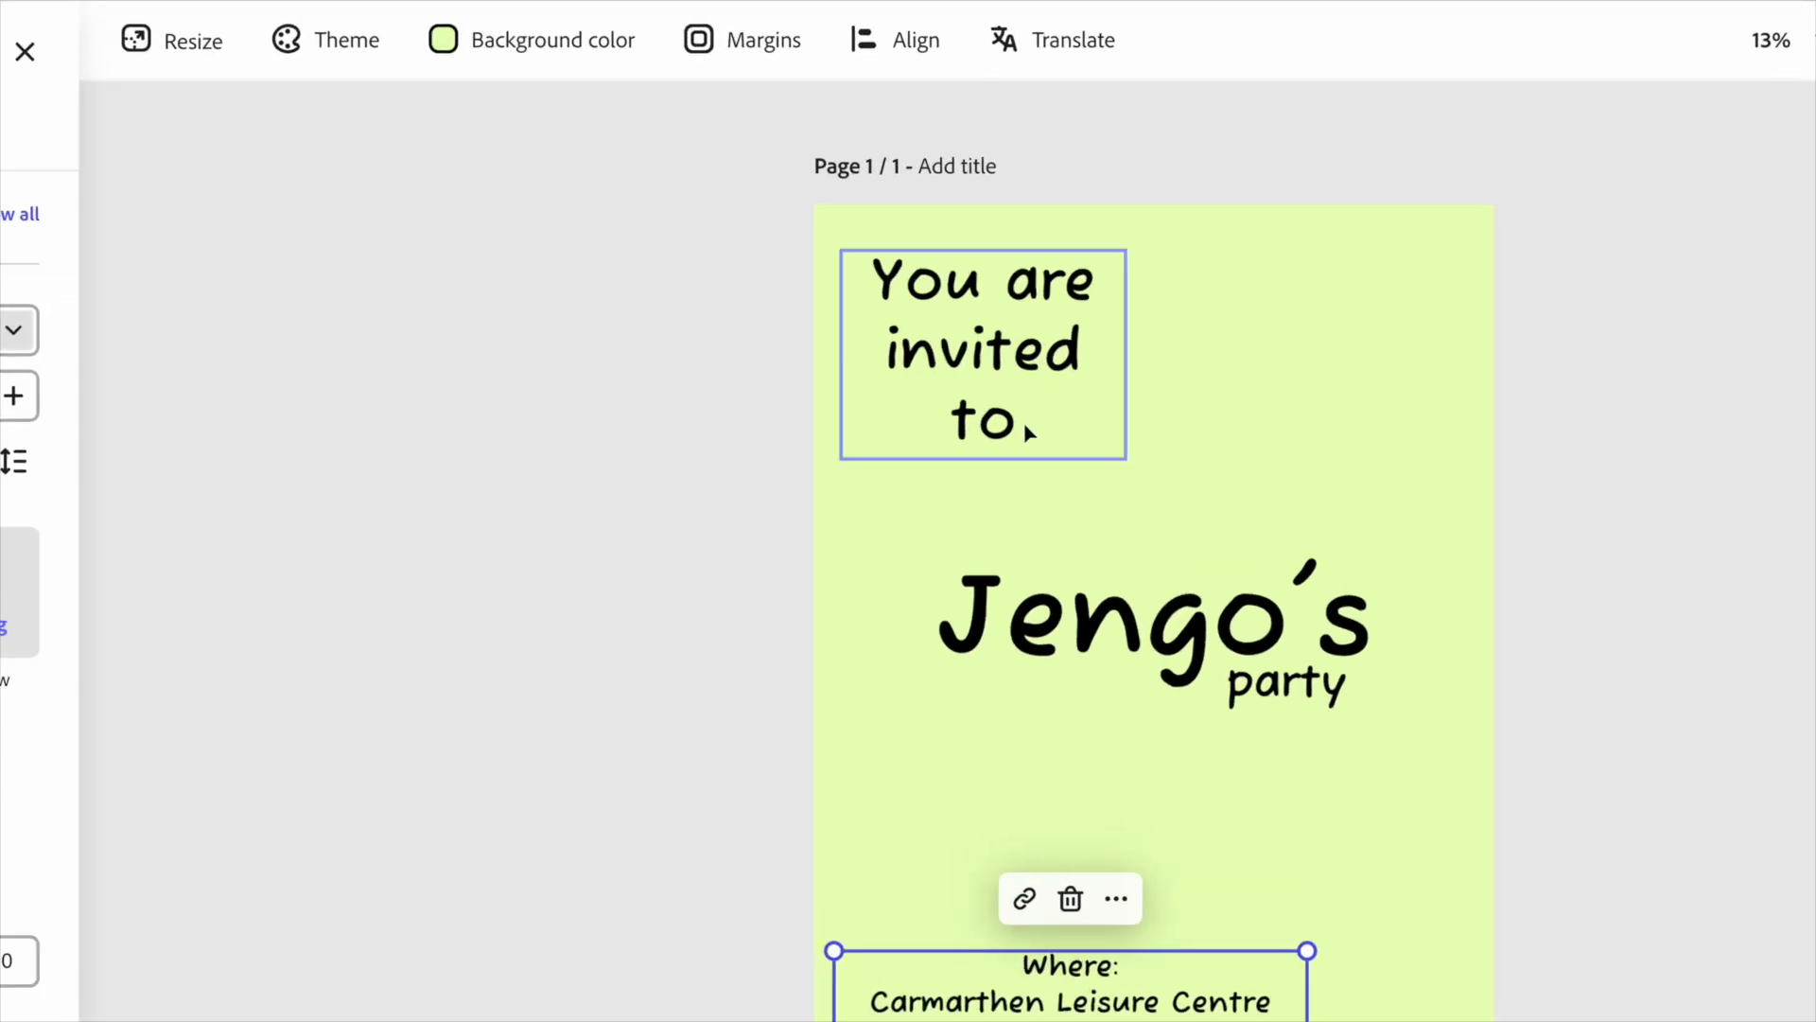
Tilt the "You are invited to" and "Jengo's" texts slightly.
left_click(1014, 388)
left_click_drag(982, 502, 1010, 508)
left_click(1267, 637)
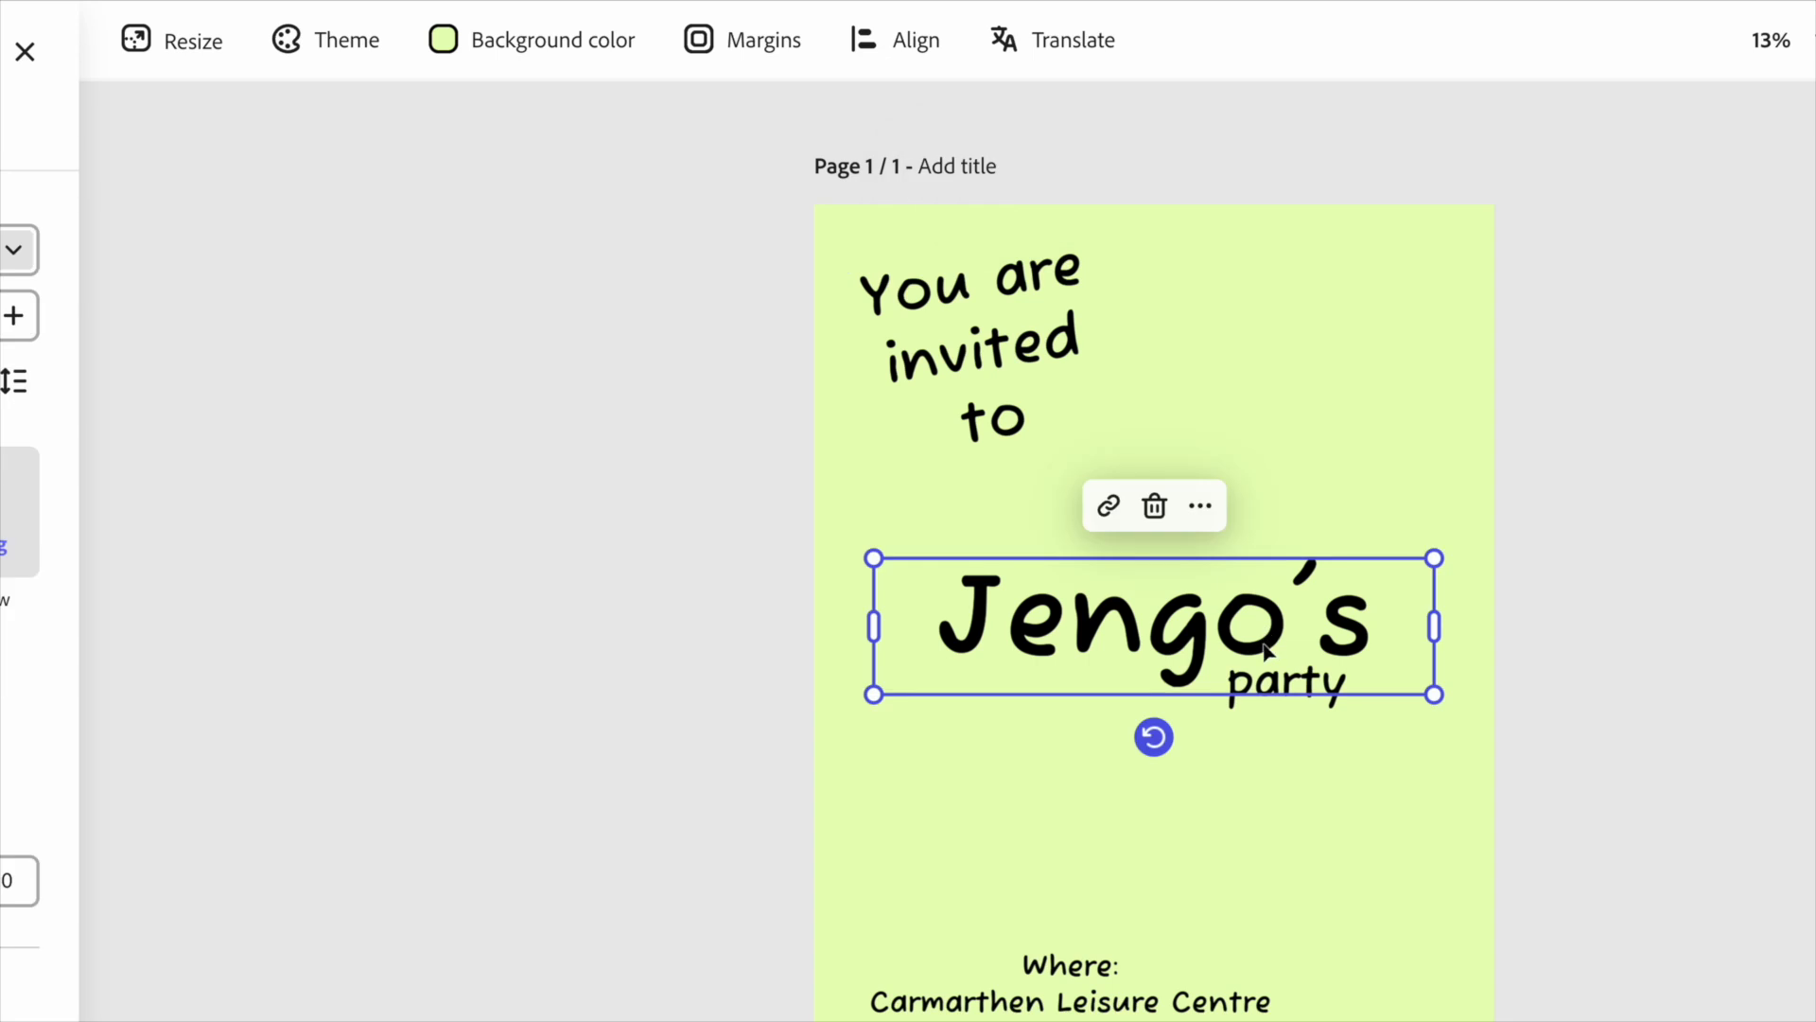
left_click_drag(1154, 737, 1161, 738)
Tilt the "party" text and the event details text slightly, repositioning the details.
left_click(1352, 713)
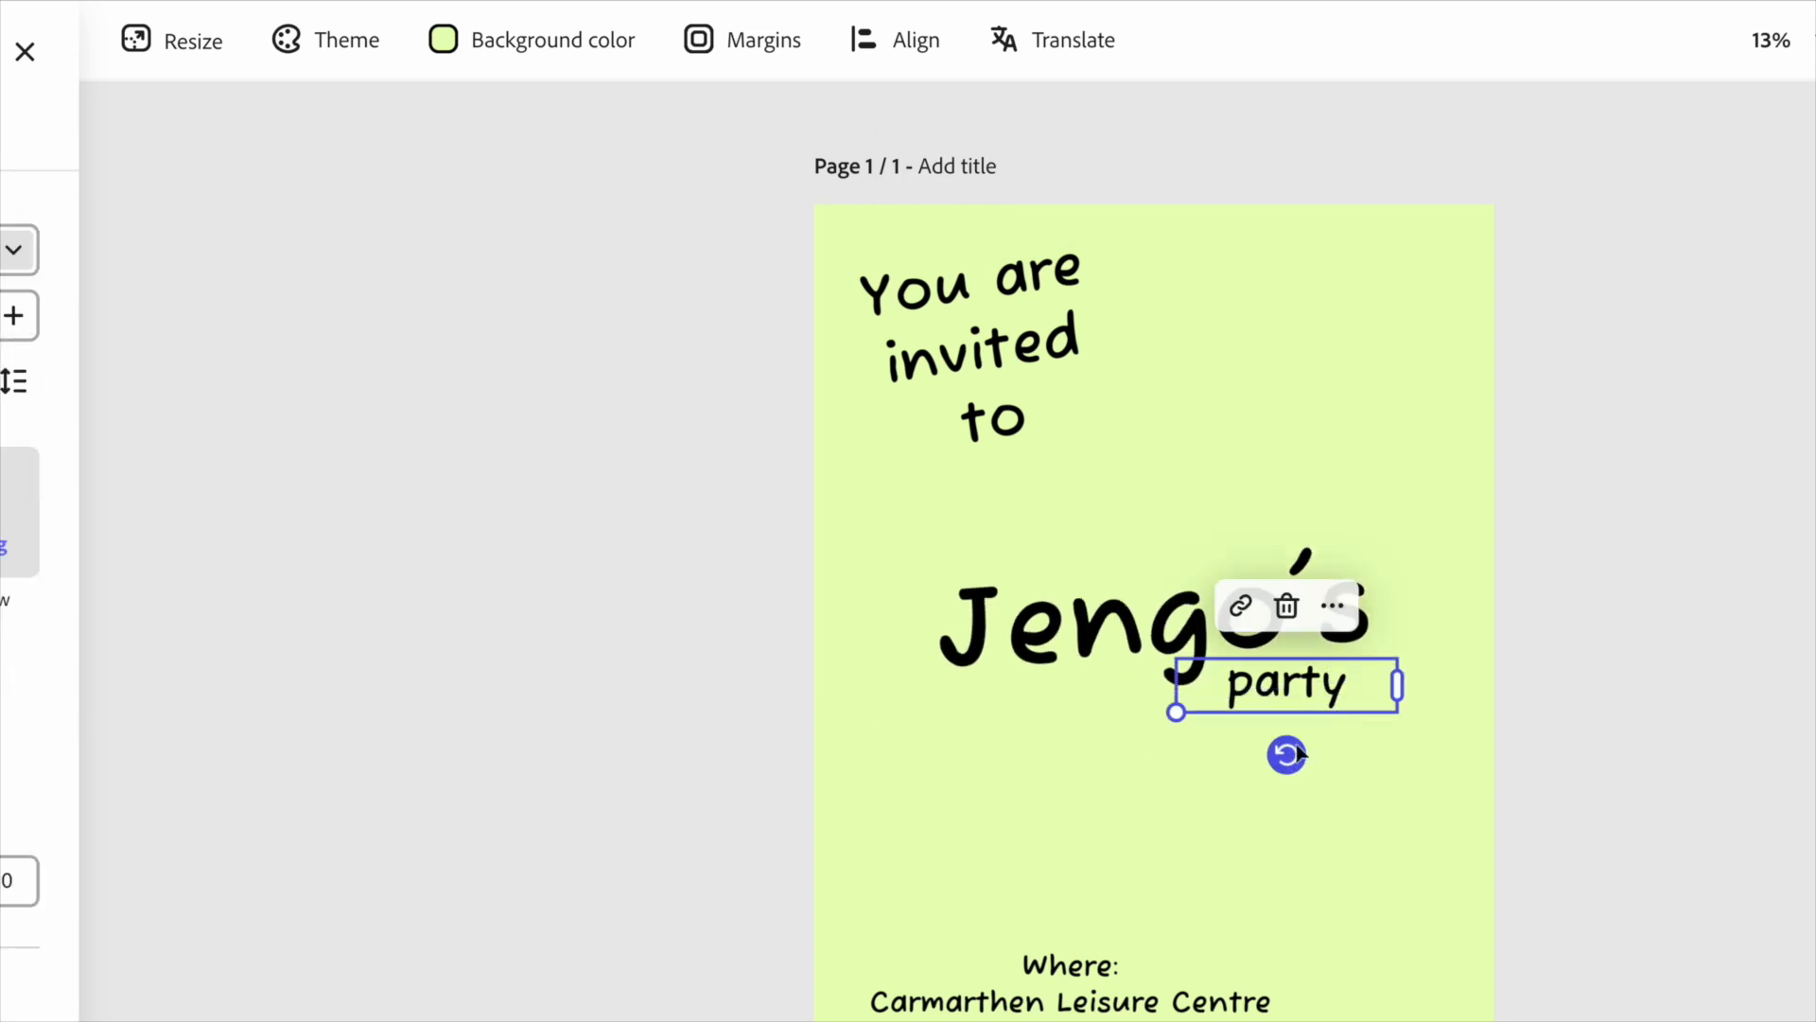
left_click_drag(1284, 750, 1273, 752)
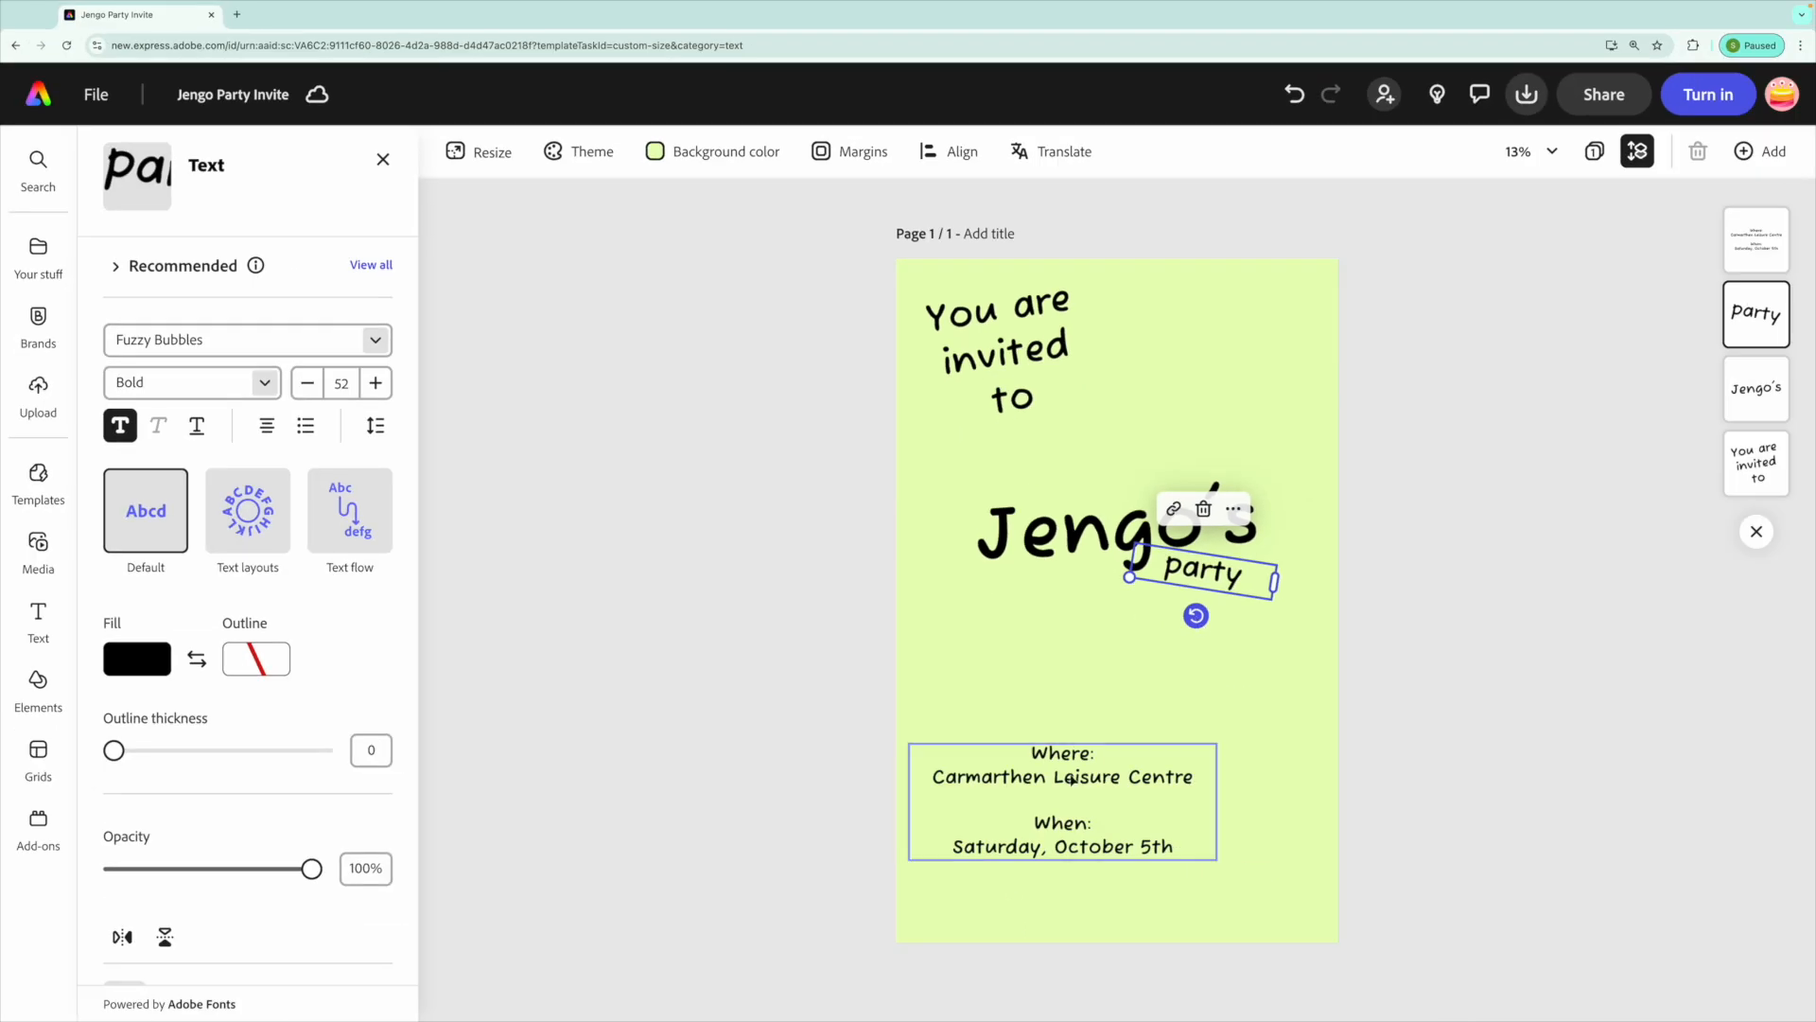
left_click(1071, 778)
left_click_drag(1062, 885, 1073, 887)
left_click_drag(1066, 768, 1047, 802)
Nudge the "You are invited to" text slightly upward and deselect it.
left_click(952, 386)
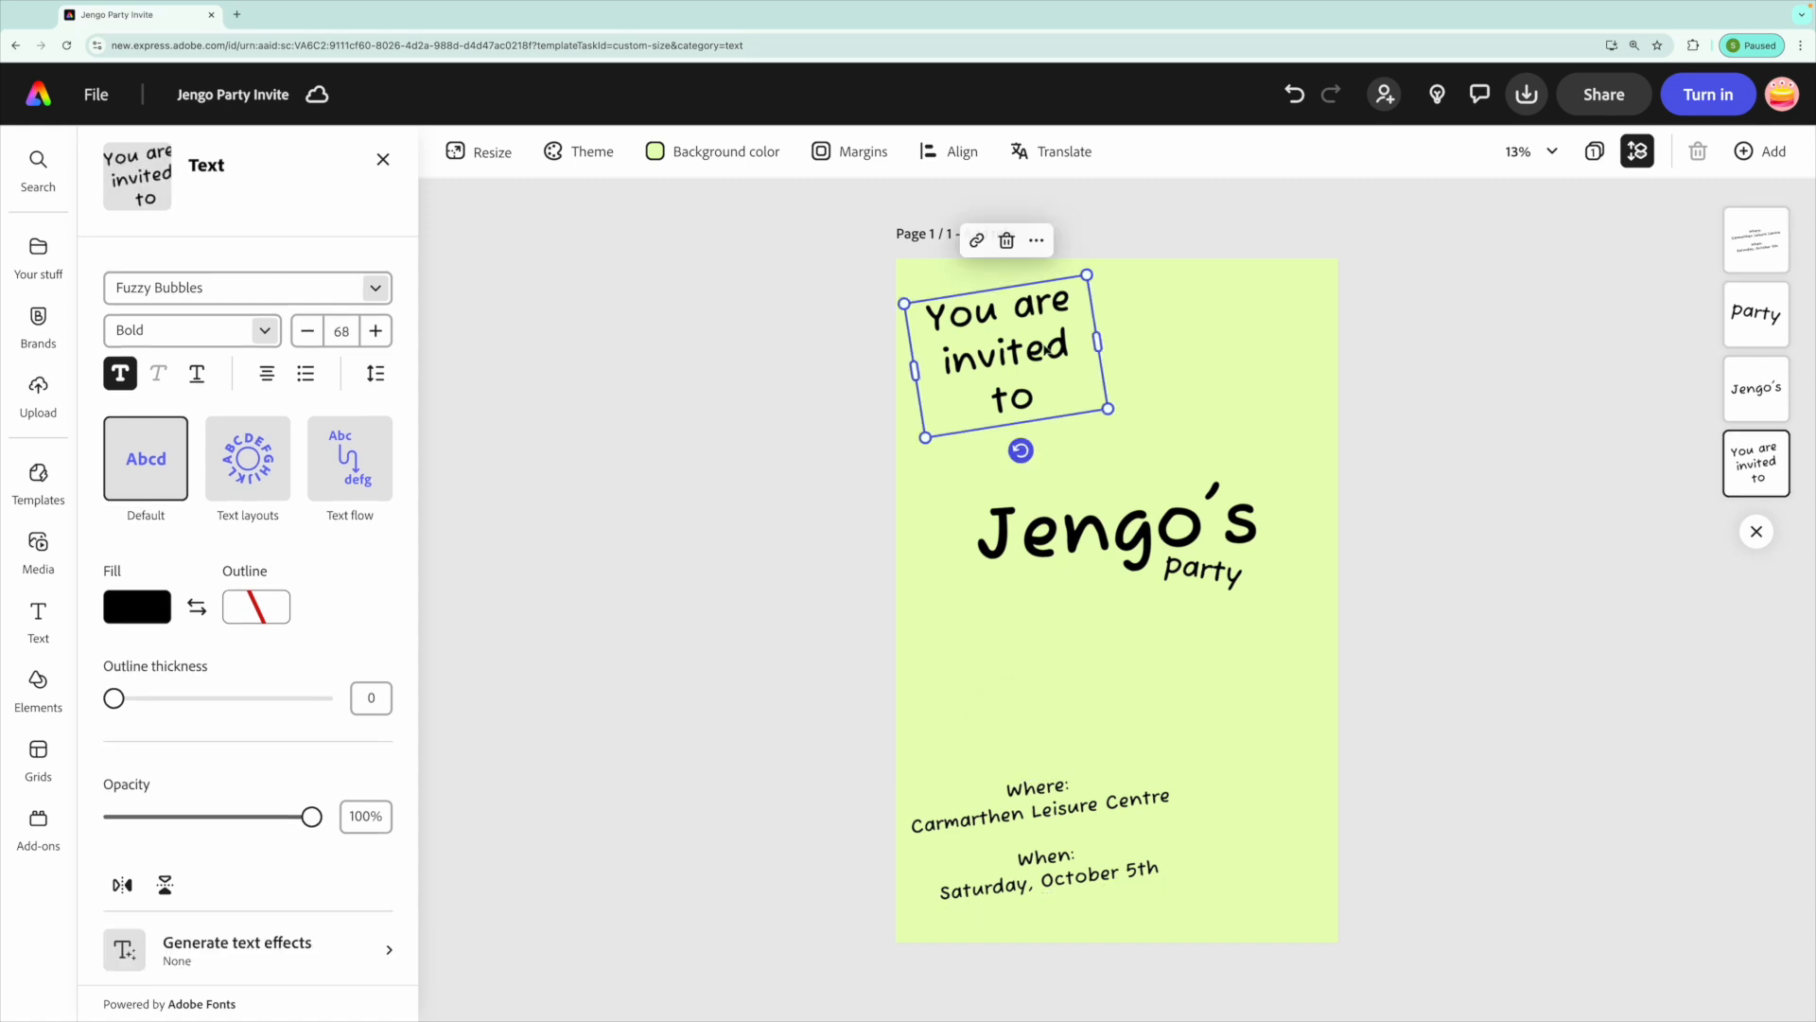
left_click_drag(1019, 373, 1015, 363)
left_click(775, 703)
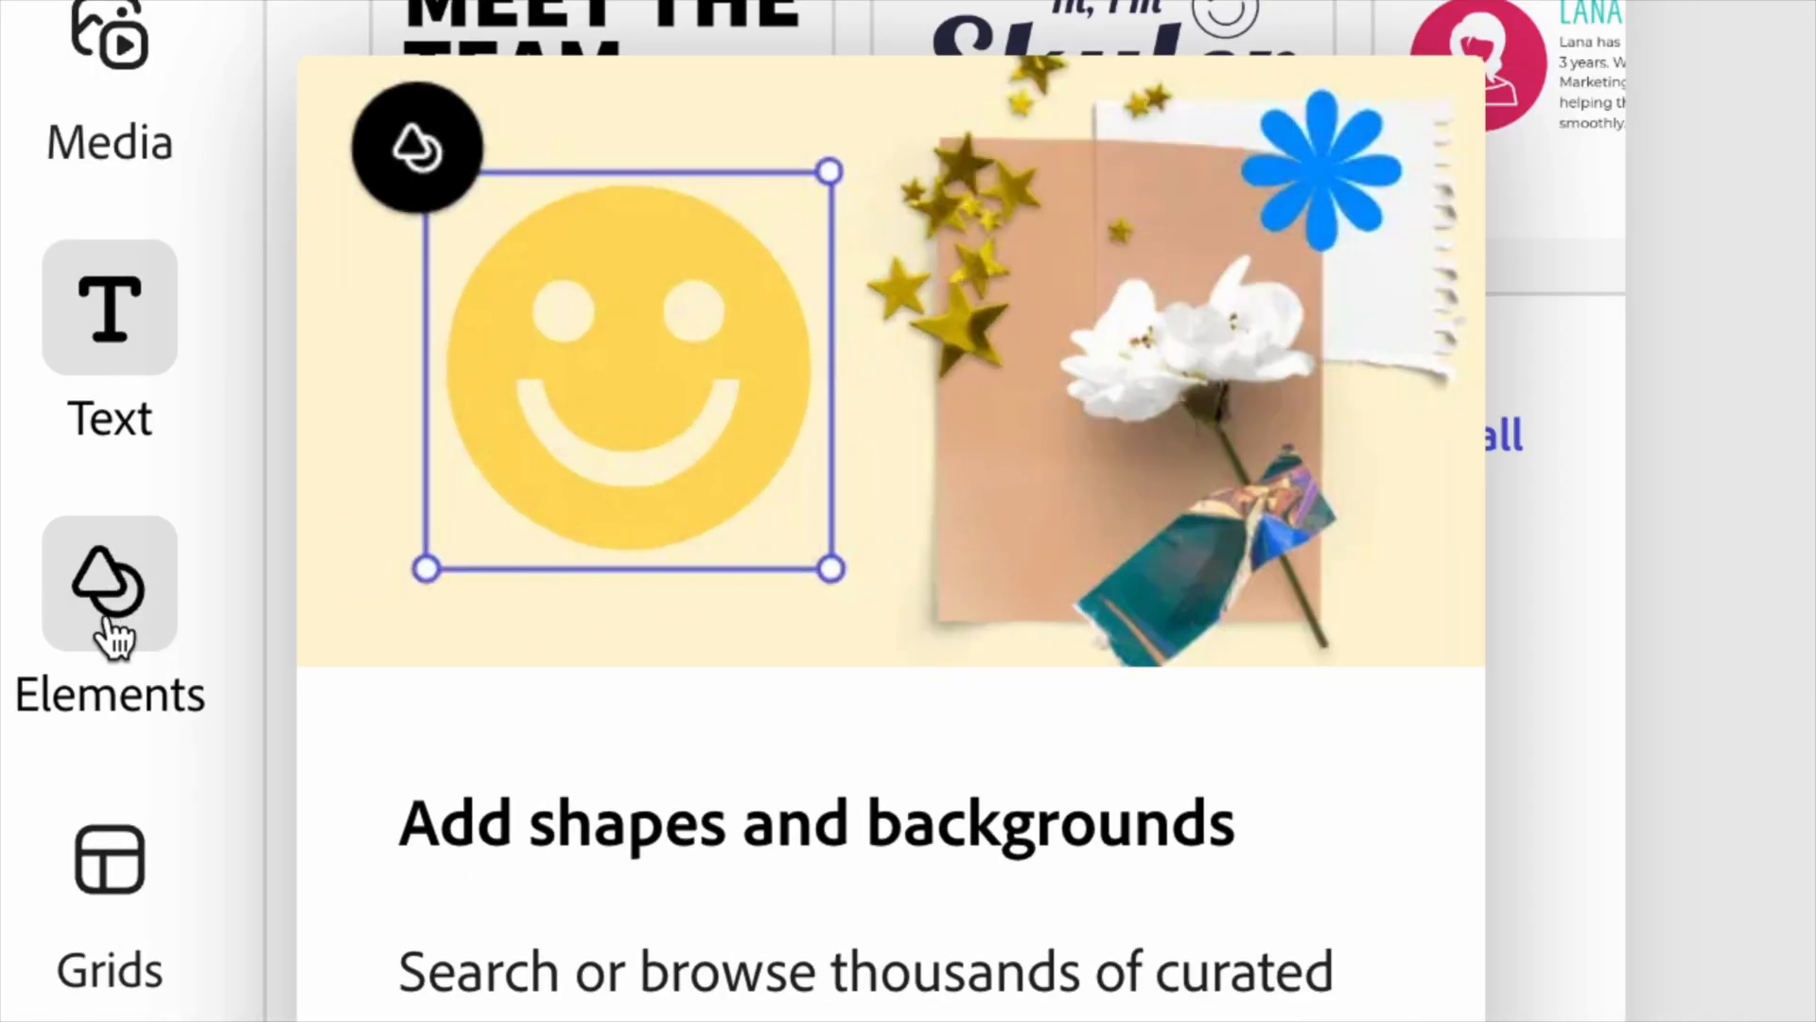
Search the design assets for "giraffe" and add the flat yellow cartoon giraffe to the page.
left_click(110, 632)
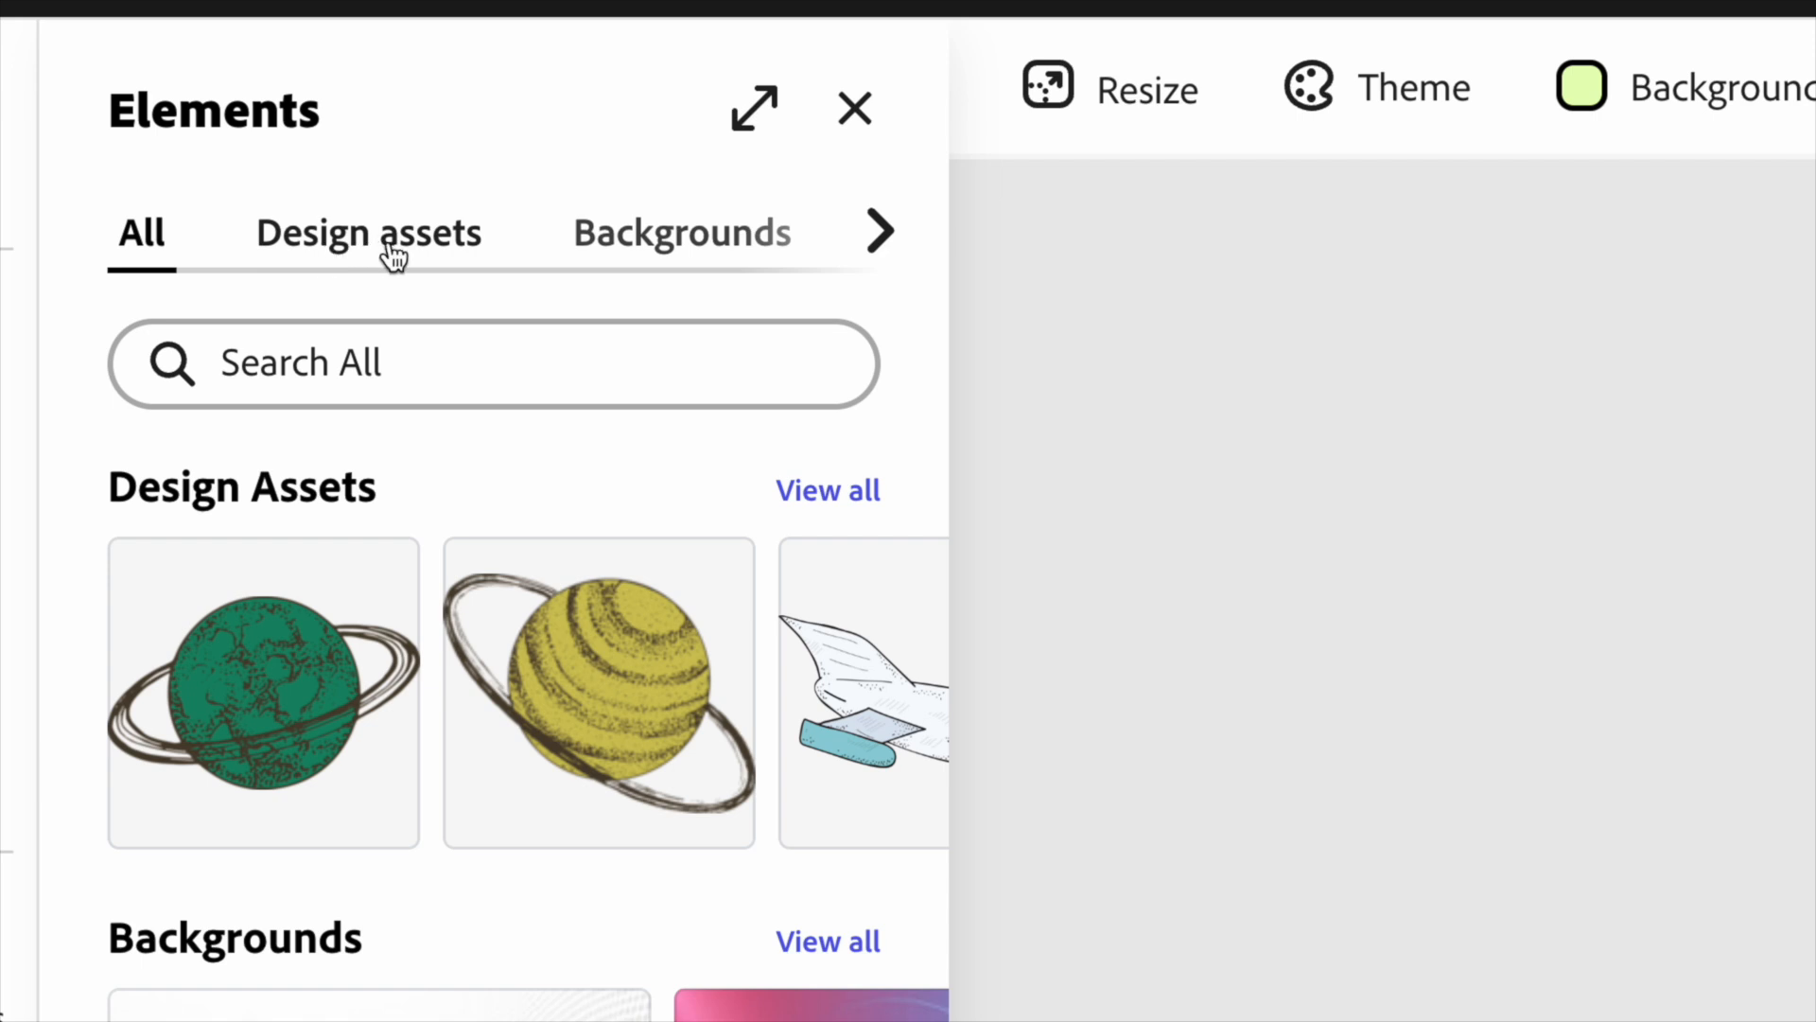
left_click(376, 253)
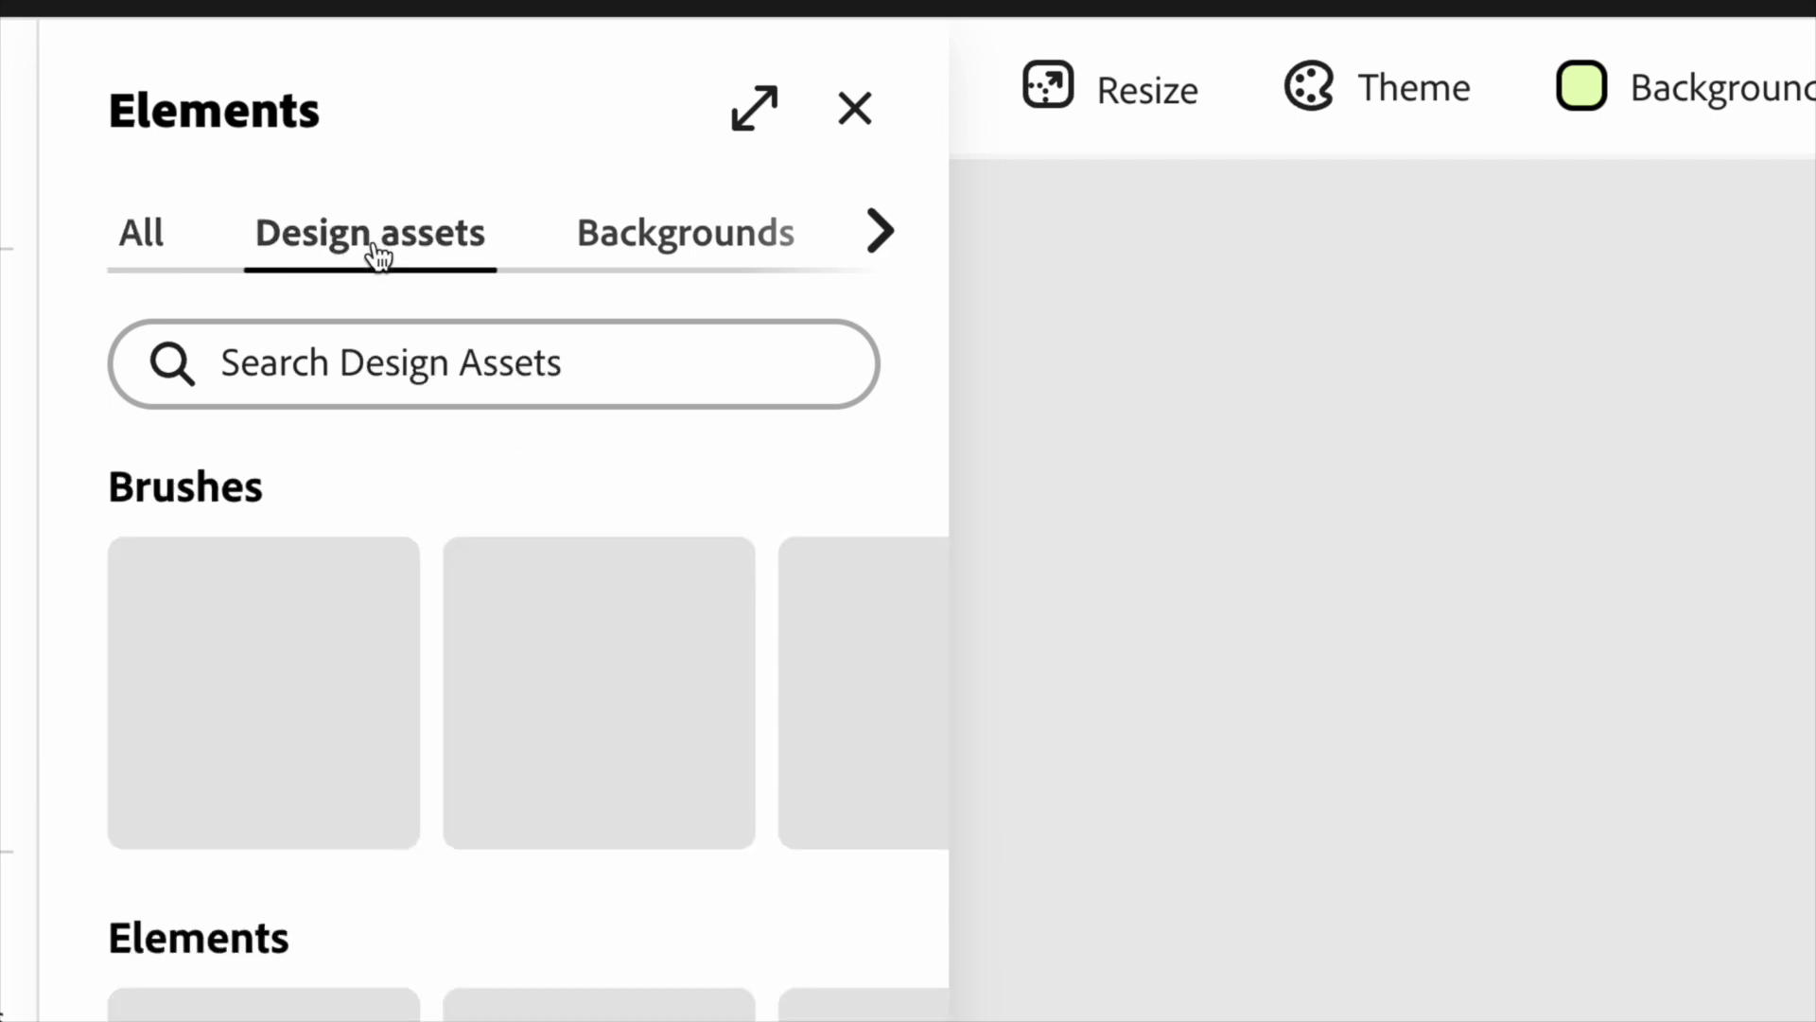
left_click(247, 361)
type("giraffe")
key("Return")
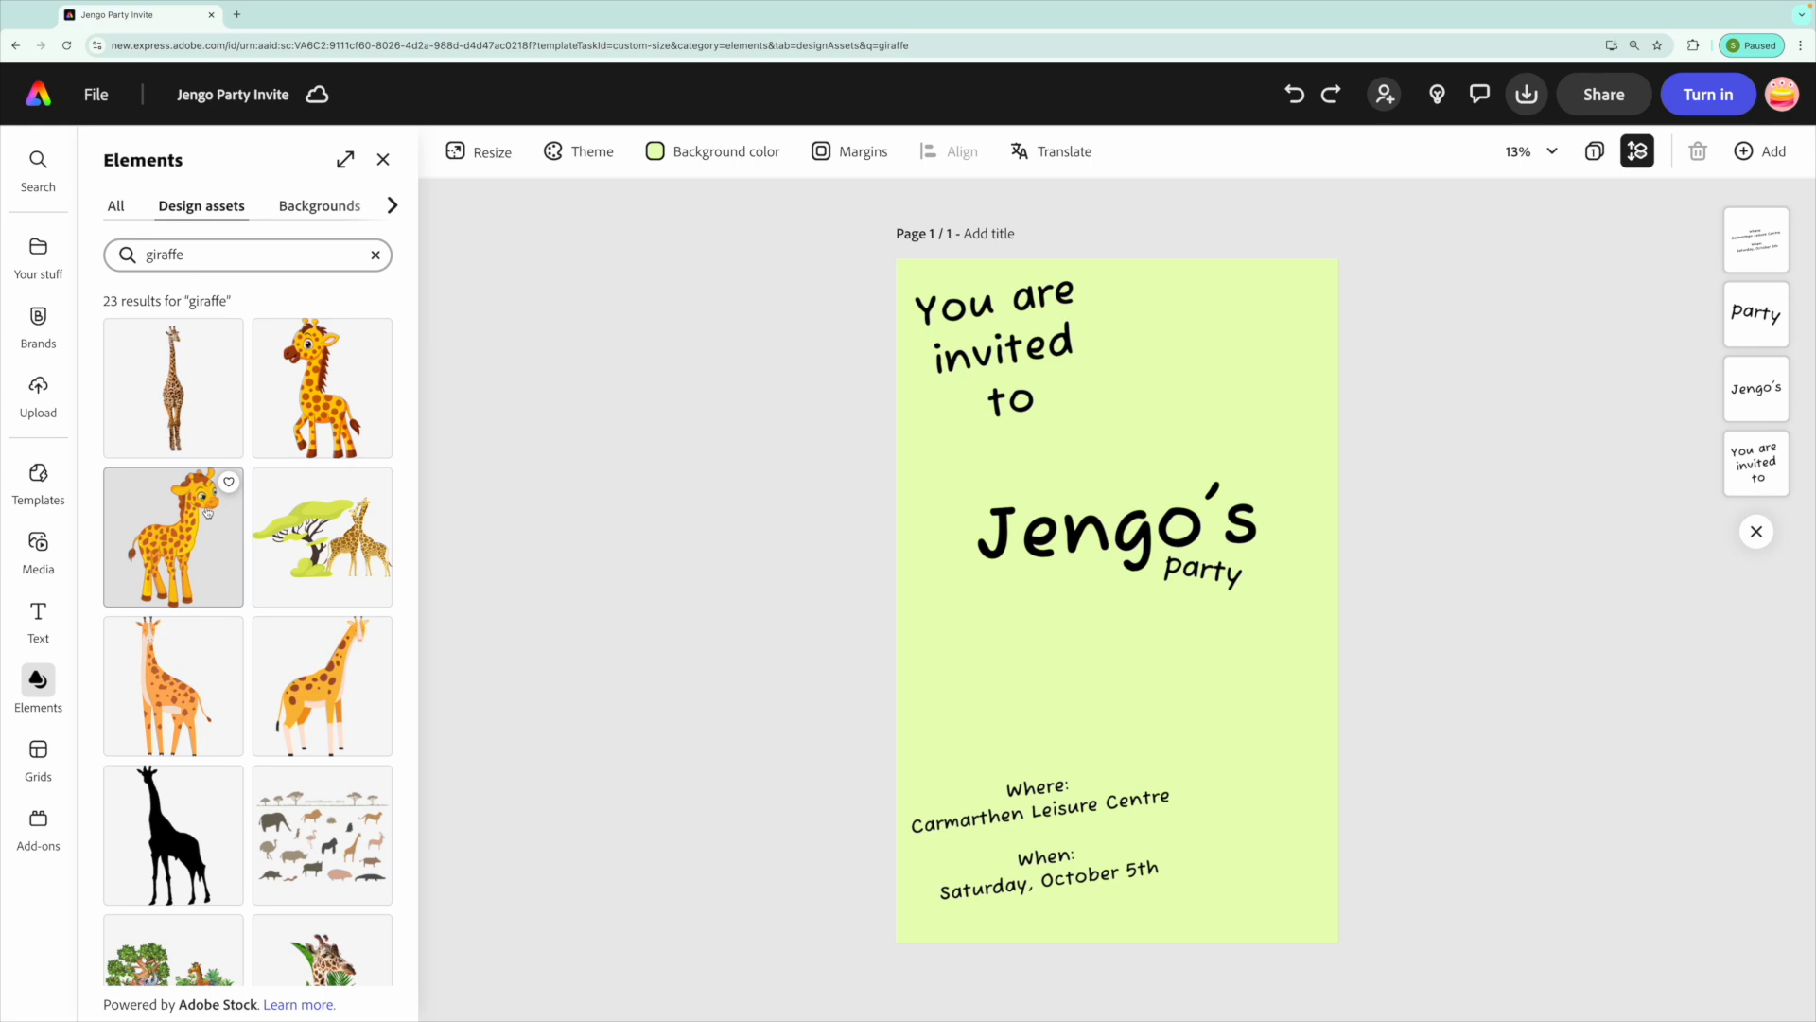
scroll(207, 512, "down", 2)
scroll(207, 512, "down", 5)
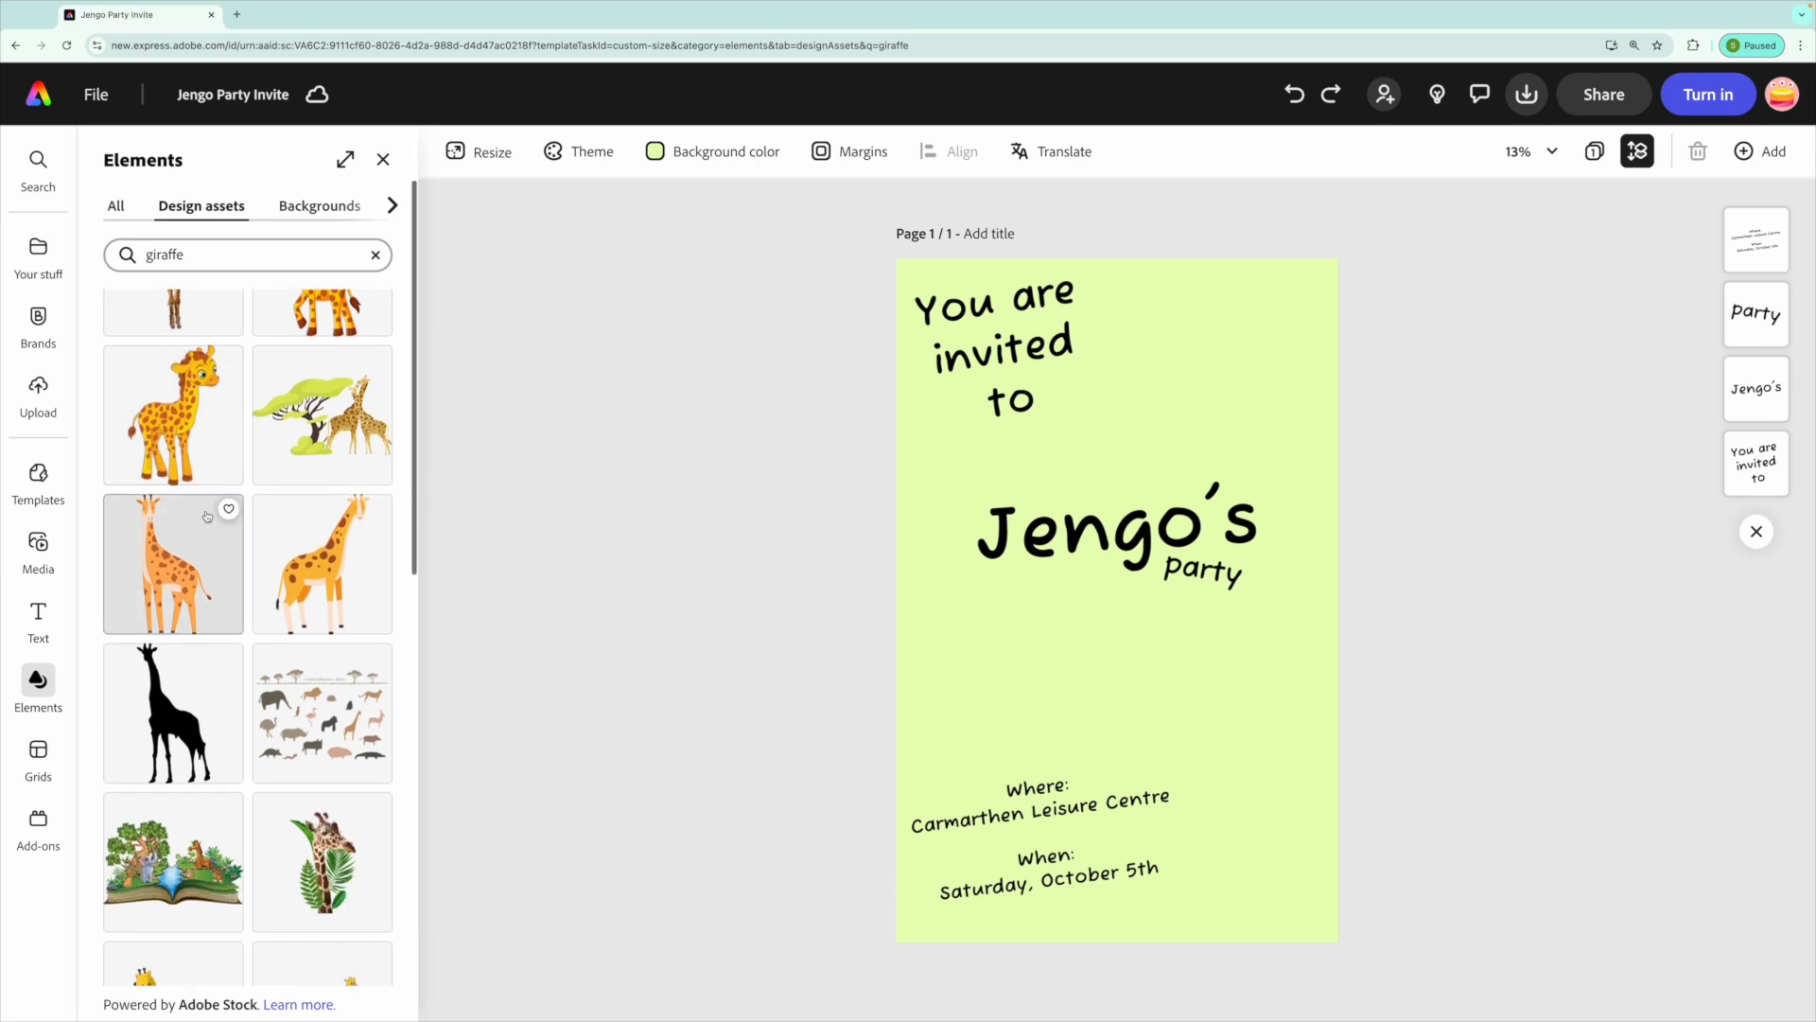
scroll(206, 519, "down", 3)
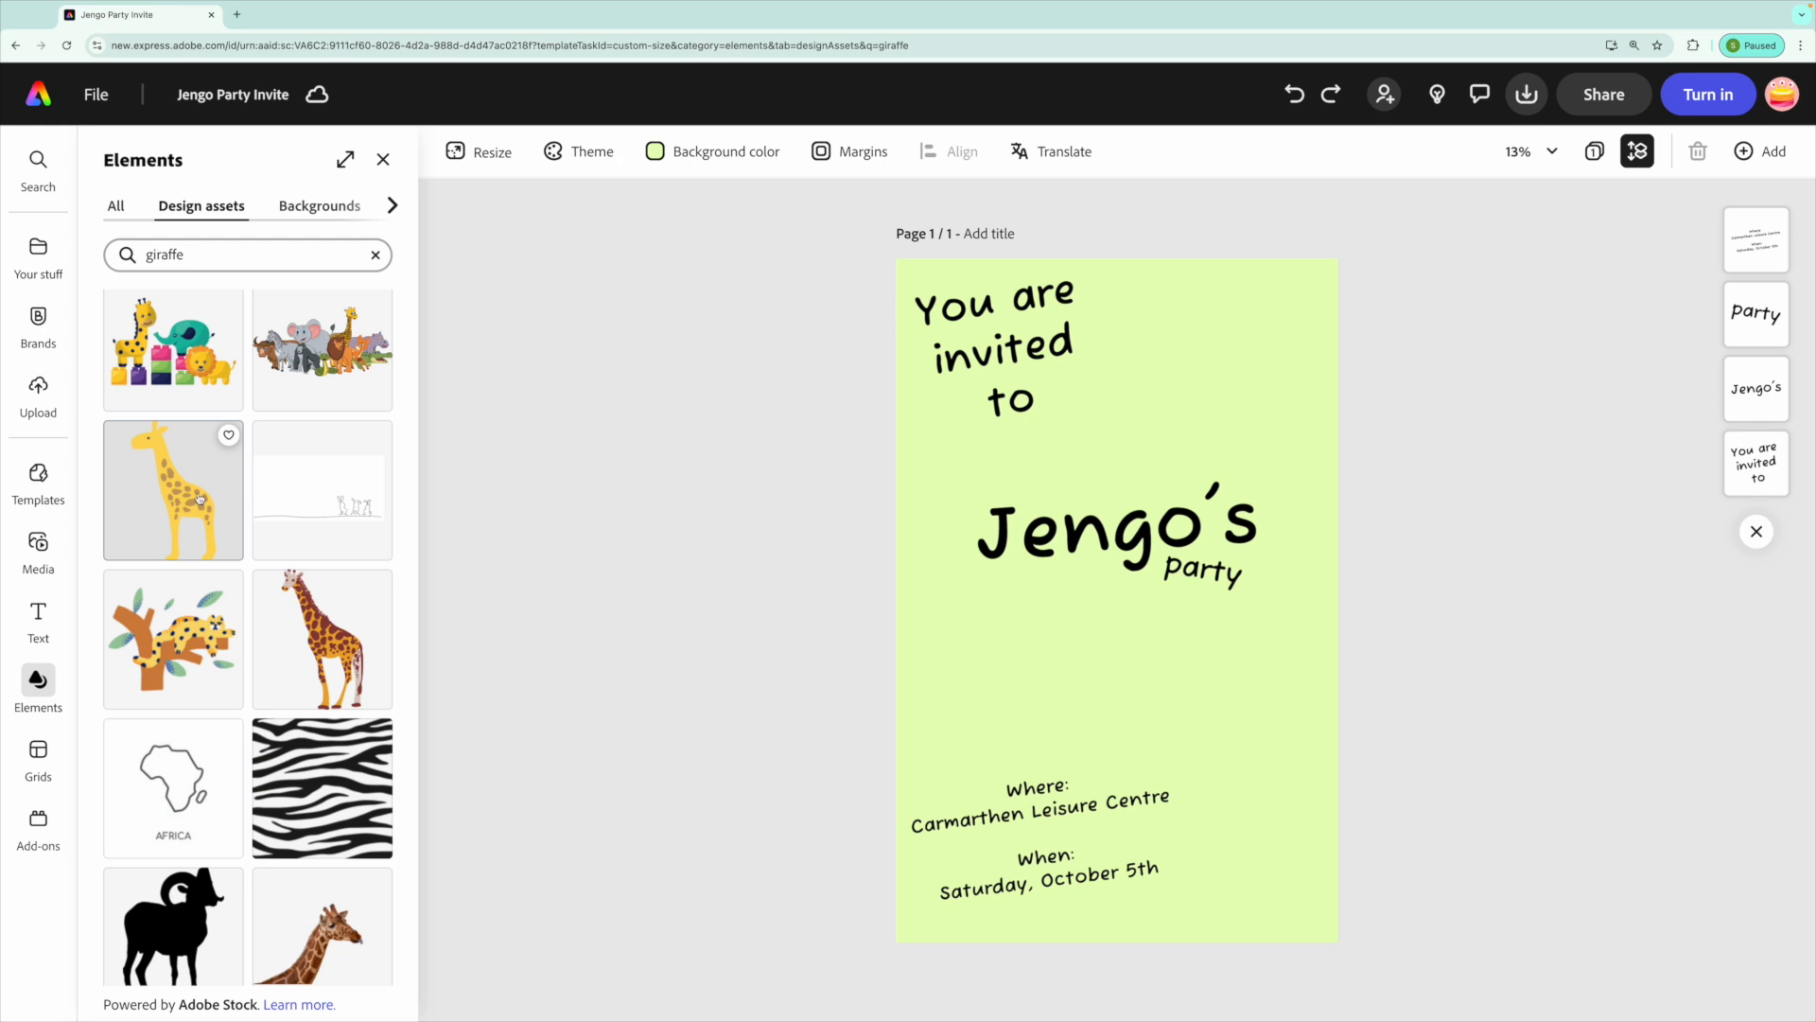
left_click(199, 499)
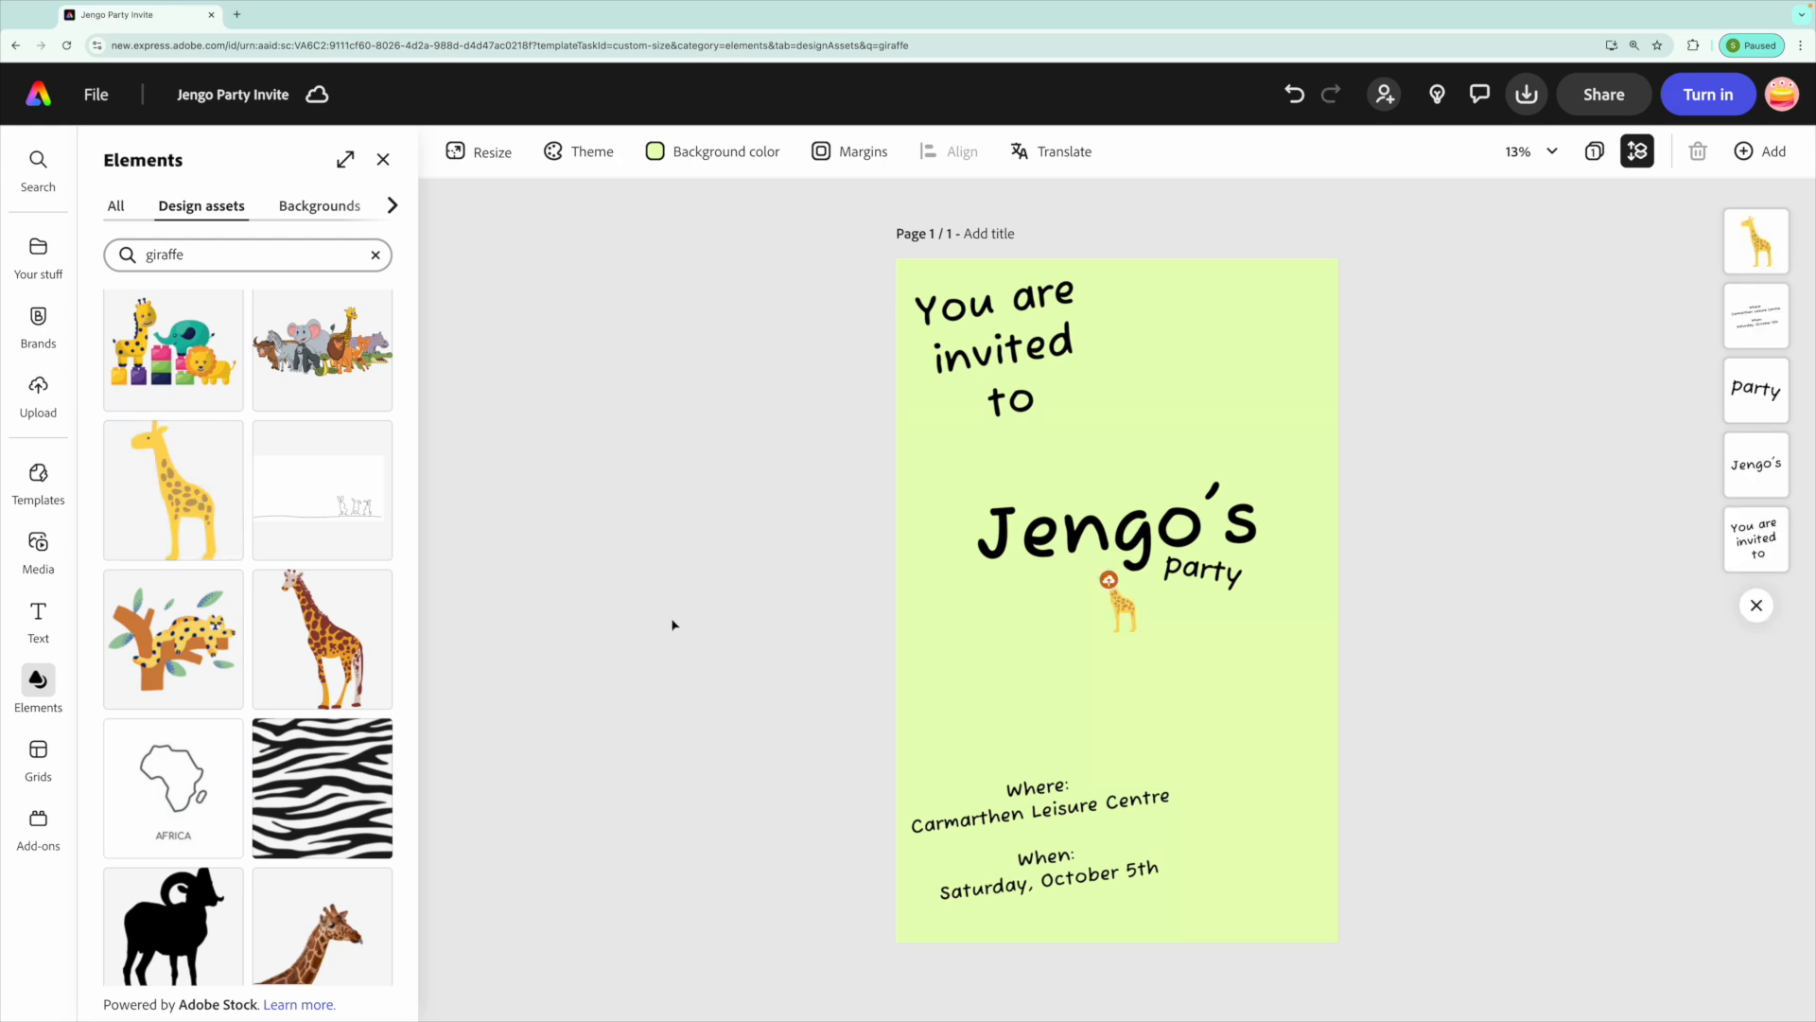
Enlarge the giraffe so it fills the page's right side and tilt it slightly.
left_click(1132, 610)
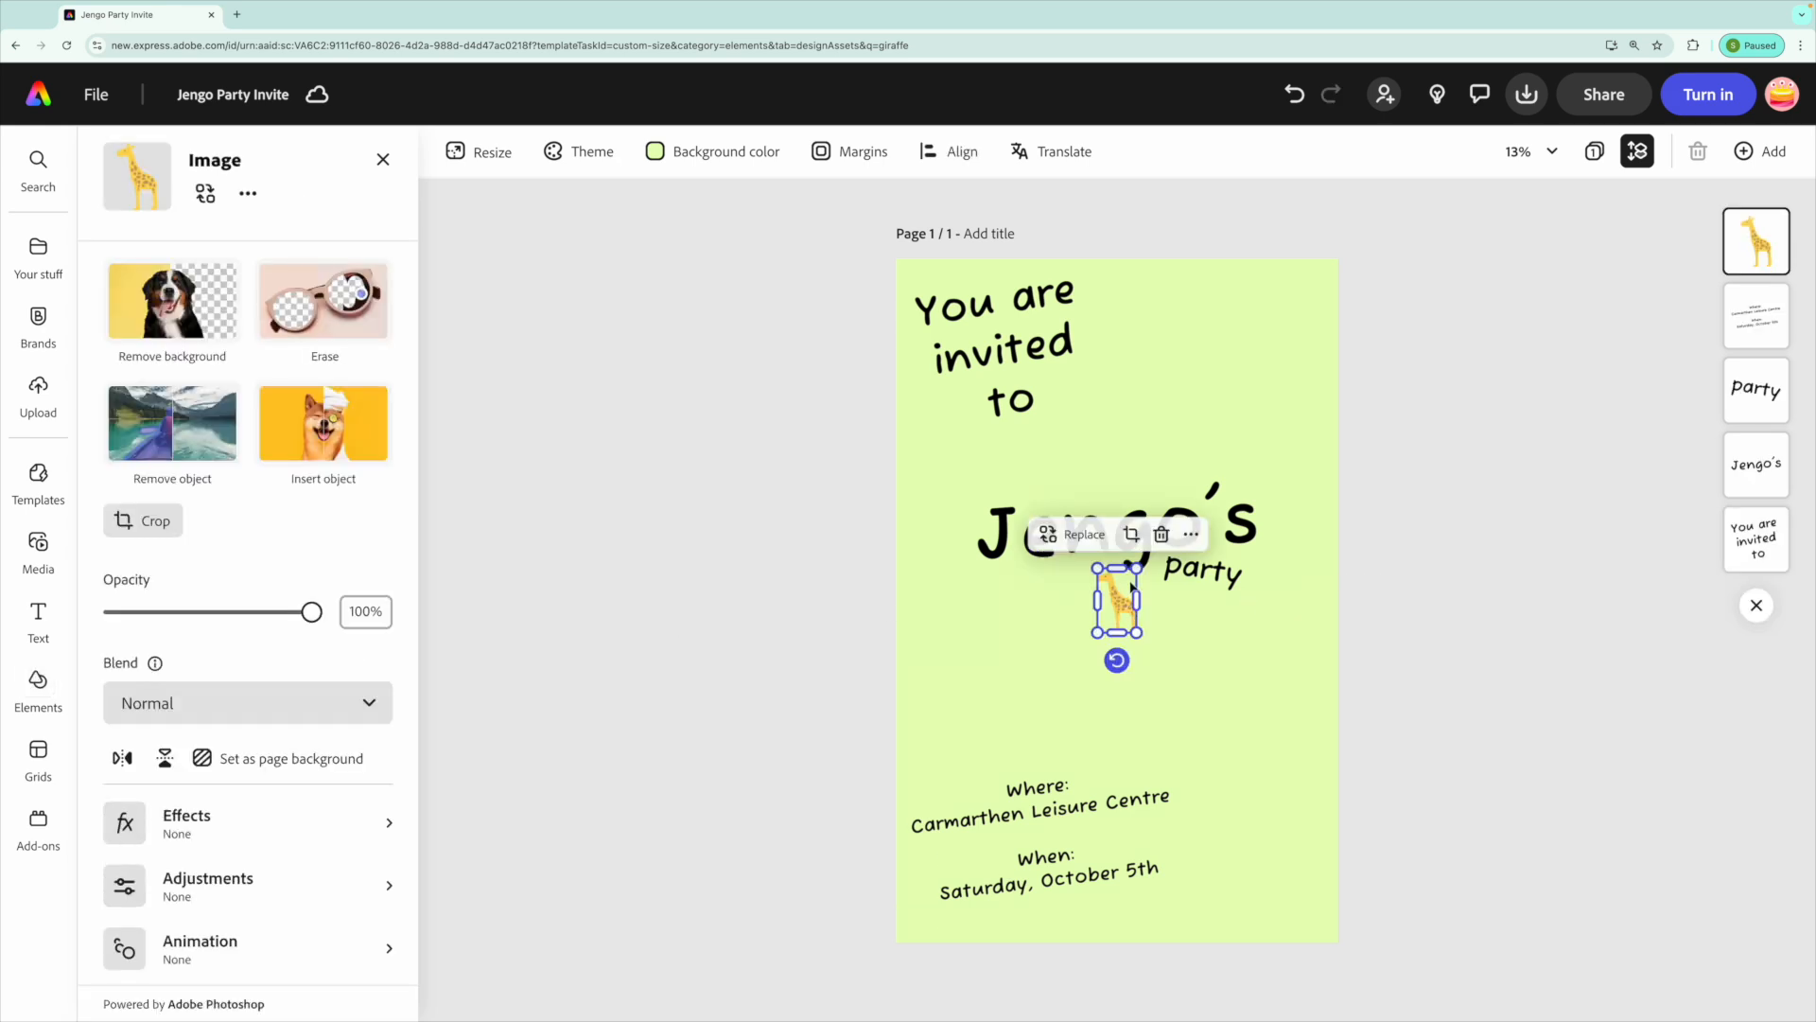
left_click_drag(1137, 568, 1378, 165)
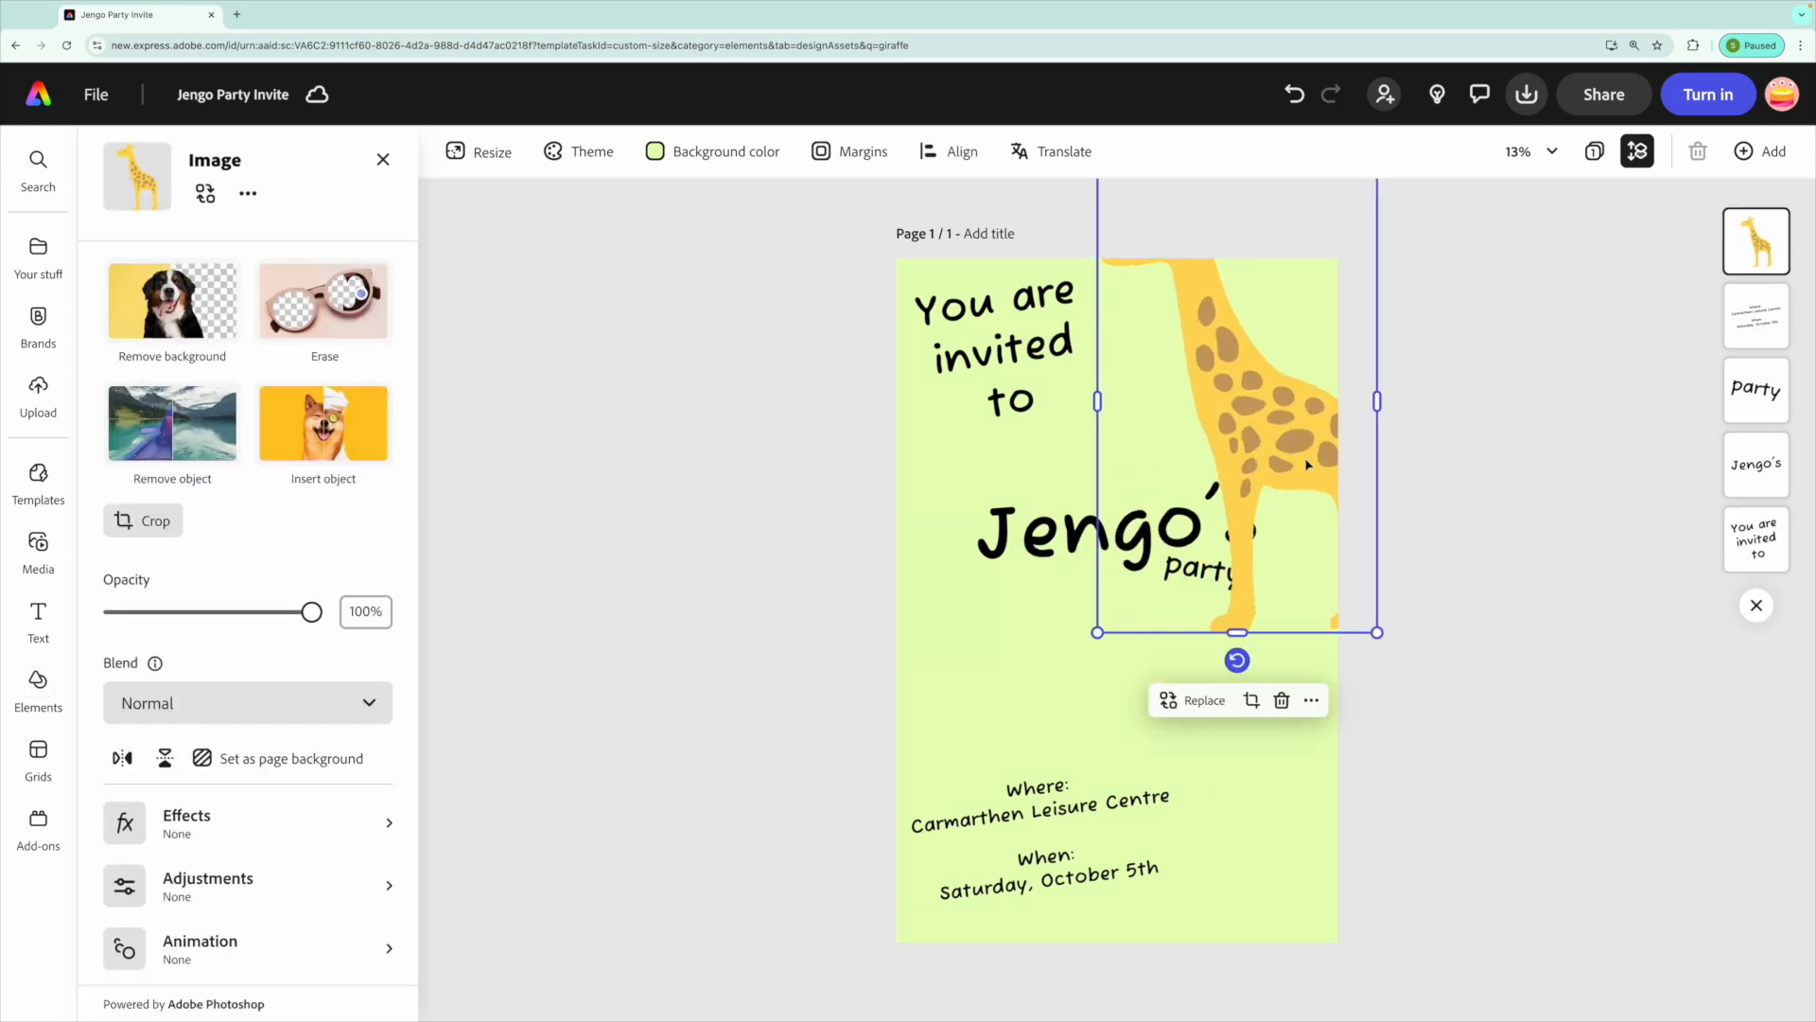
left_click_drag(1319, 563, 1304, 849)
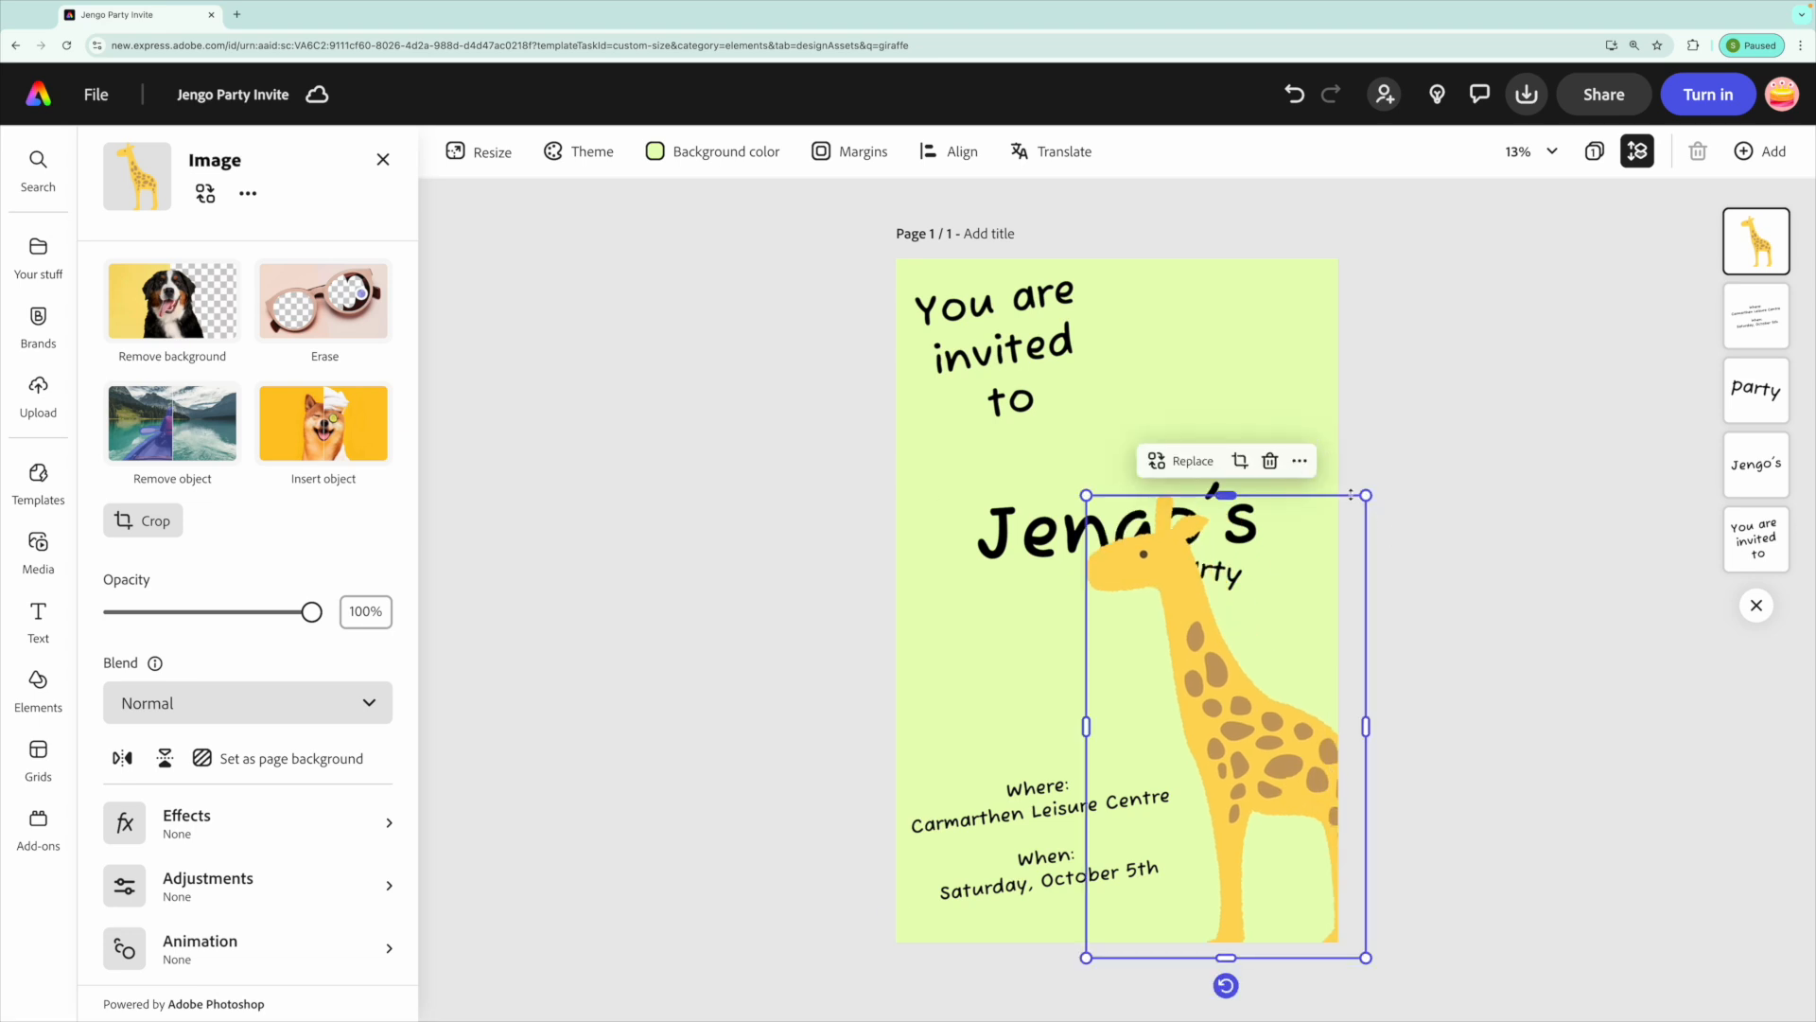
left_click_drag(1367, 495, 1487, 295)
left_click_drag(1308, 623, 1274, 661)
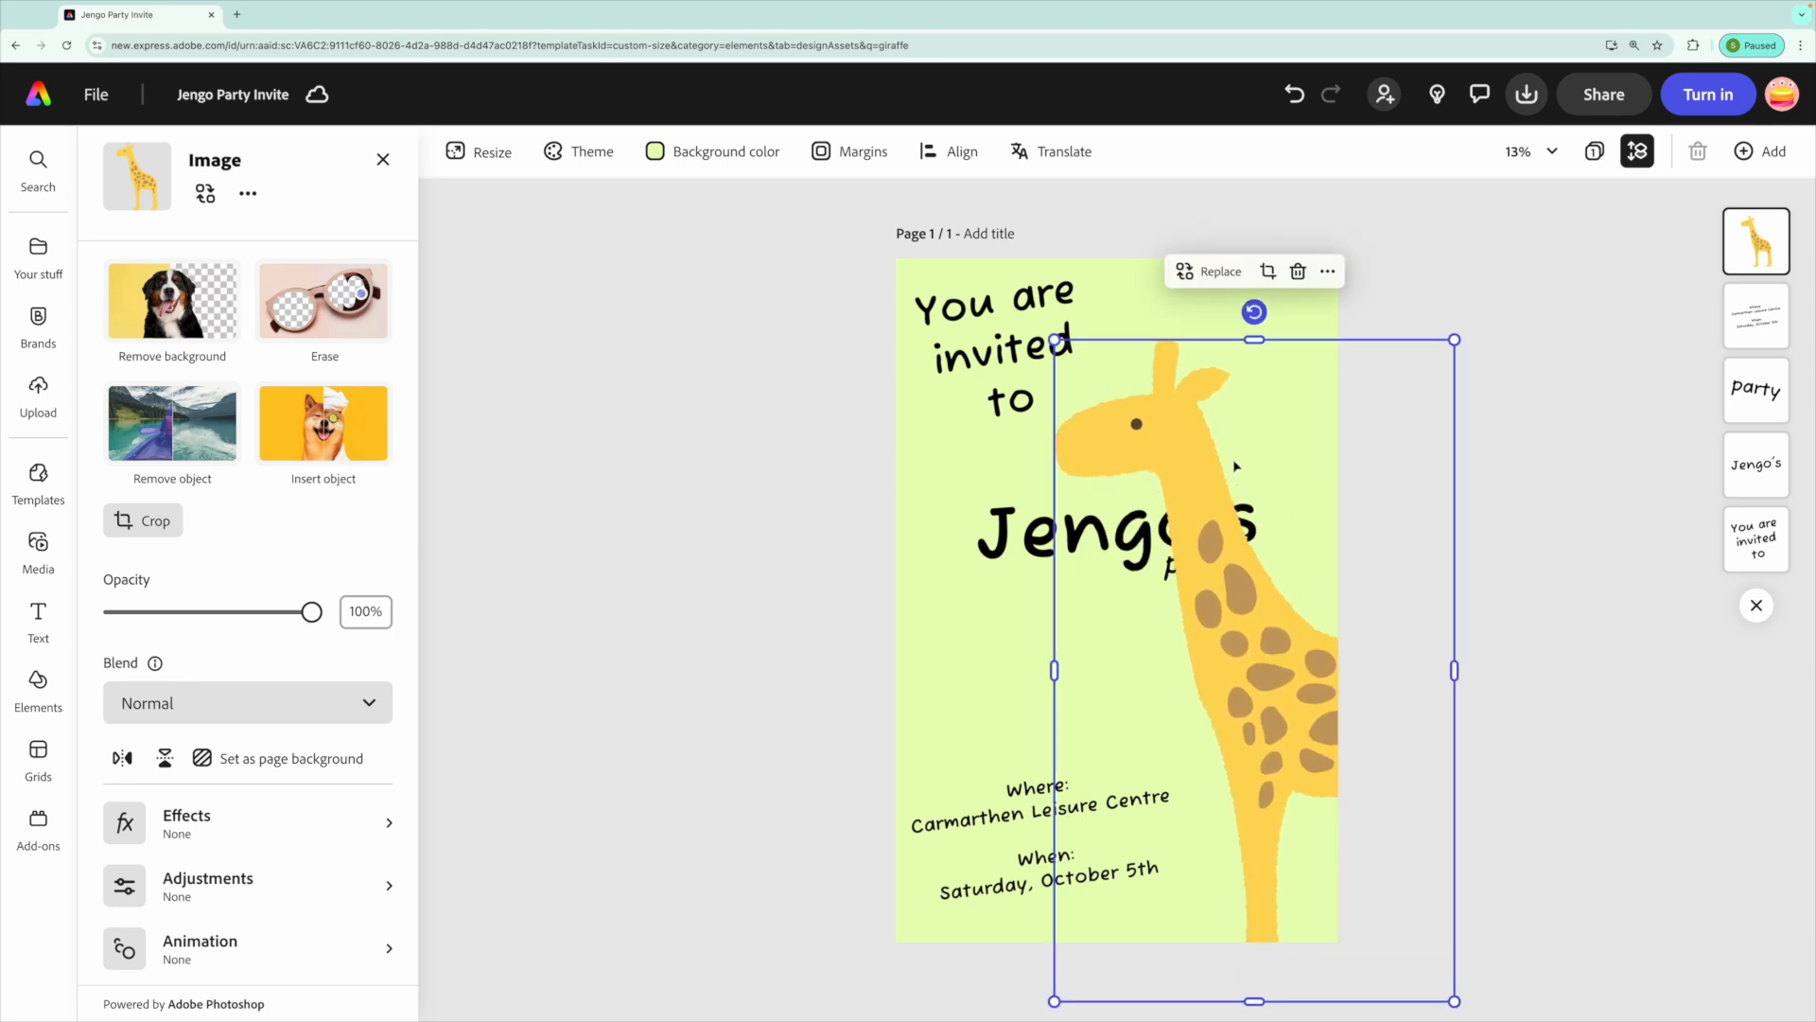
left_click_drag(1255, 312, 1308, 313)
key("ctrl+z")
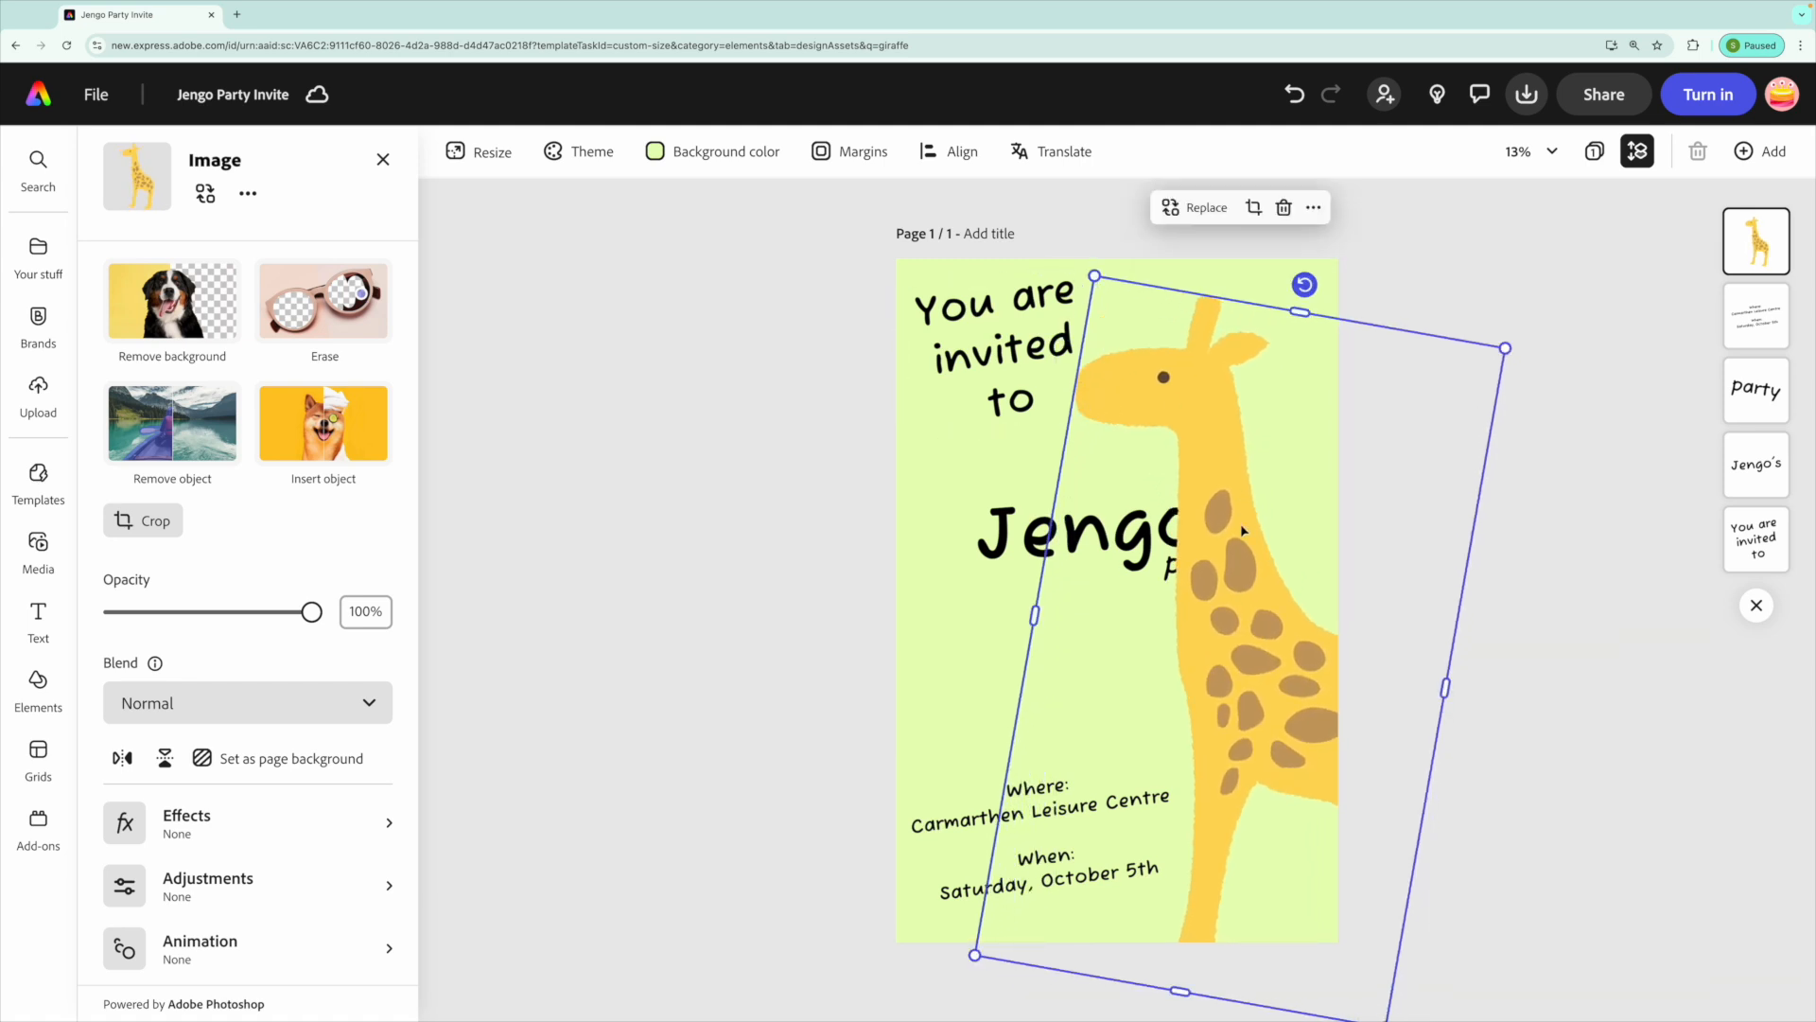
key("ctrl+z")
Send the giraffe to the bottom of the layer order behind all the text, then deselect it.
left_click(1249, 572)
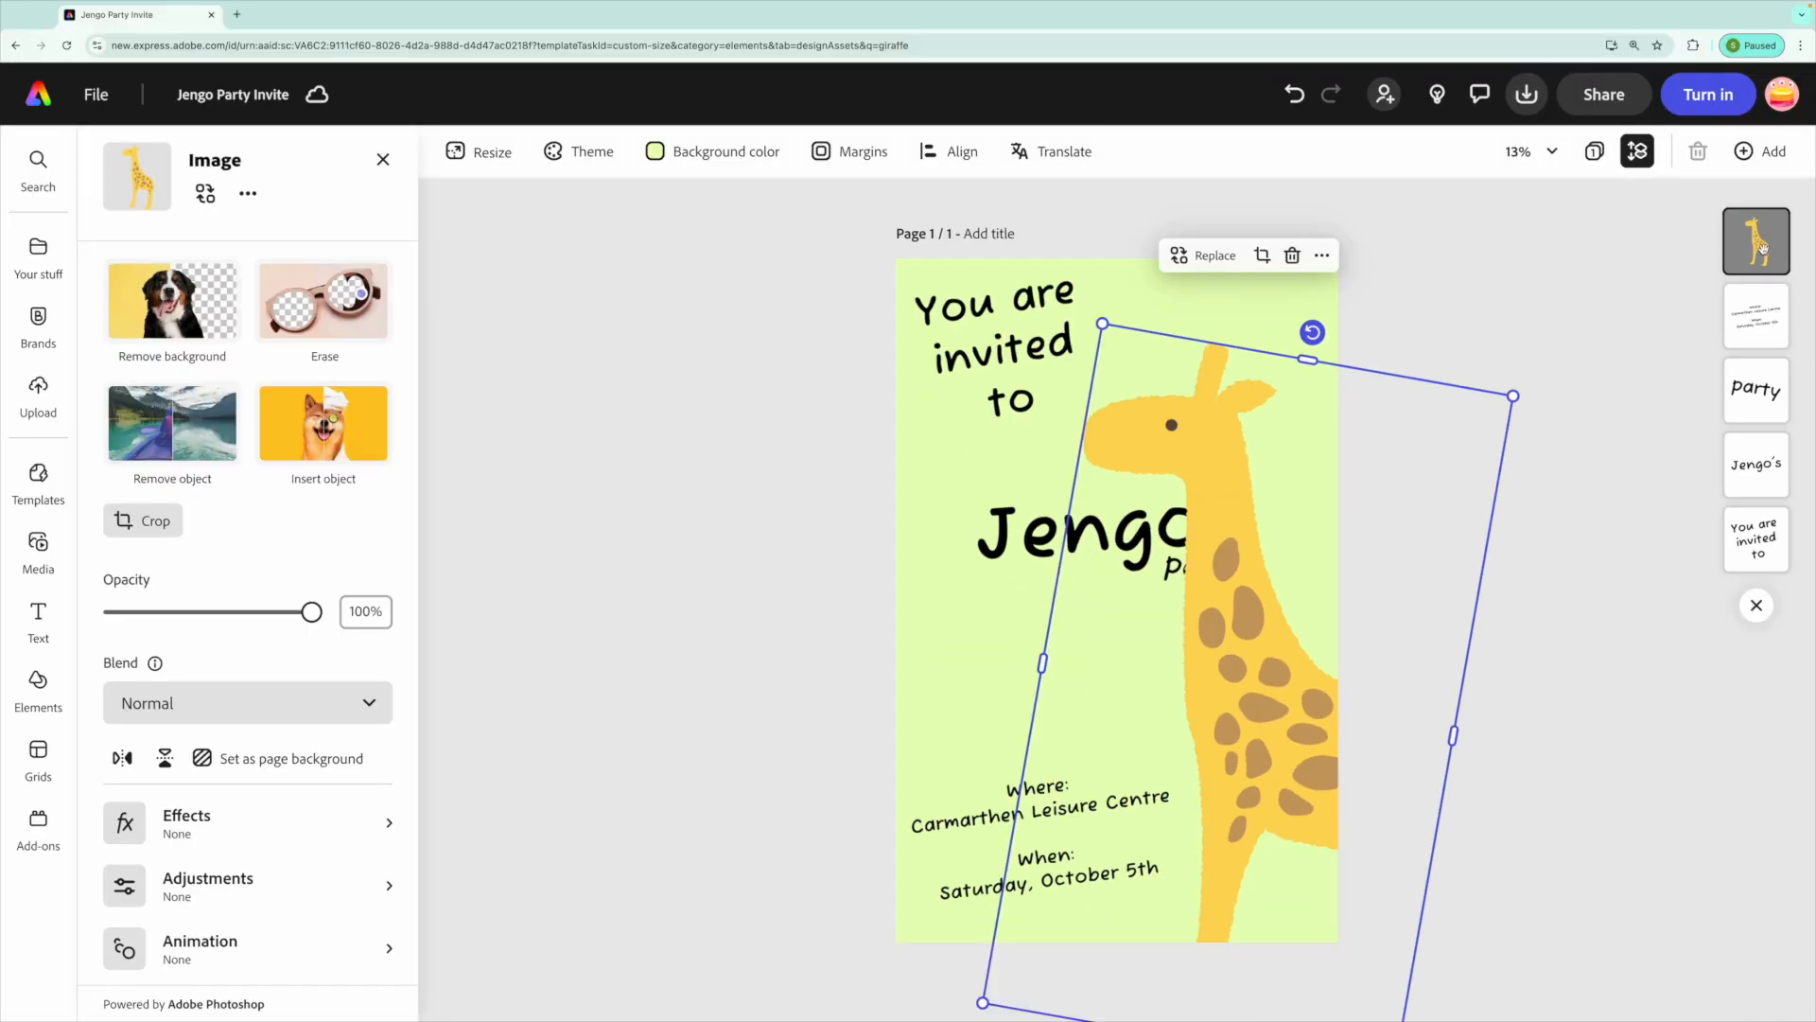
left_click_drag(1764, 247, 1751, 536)
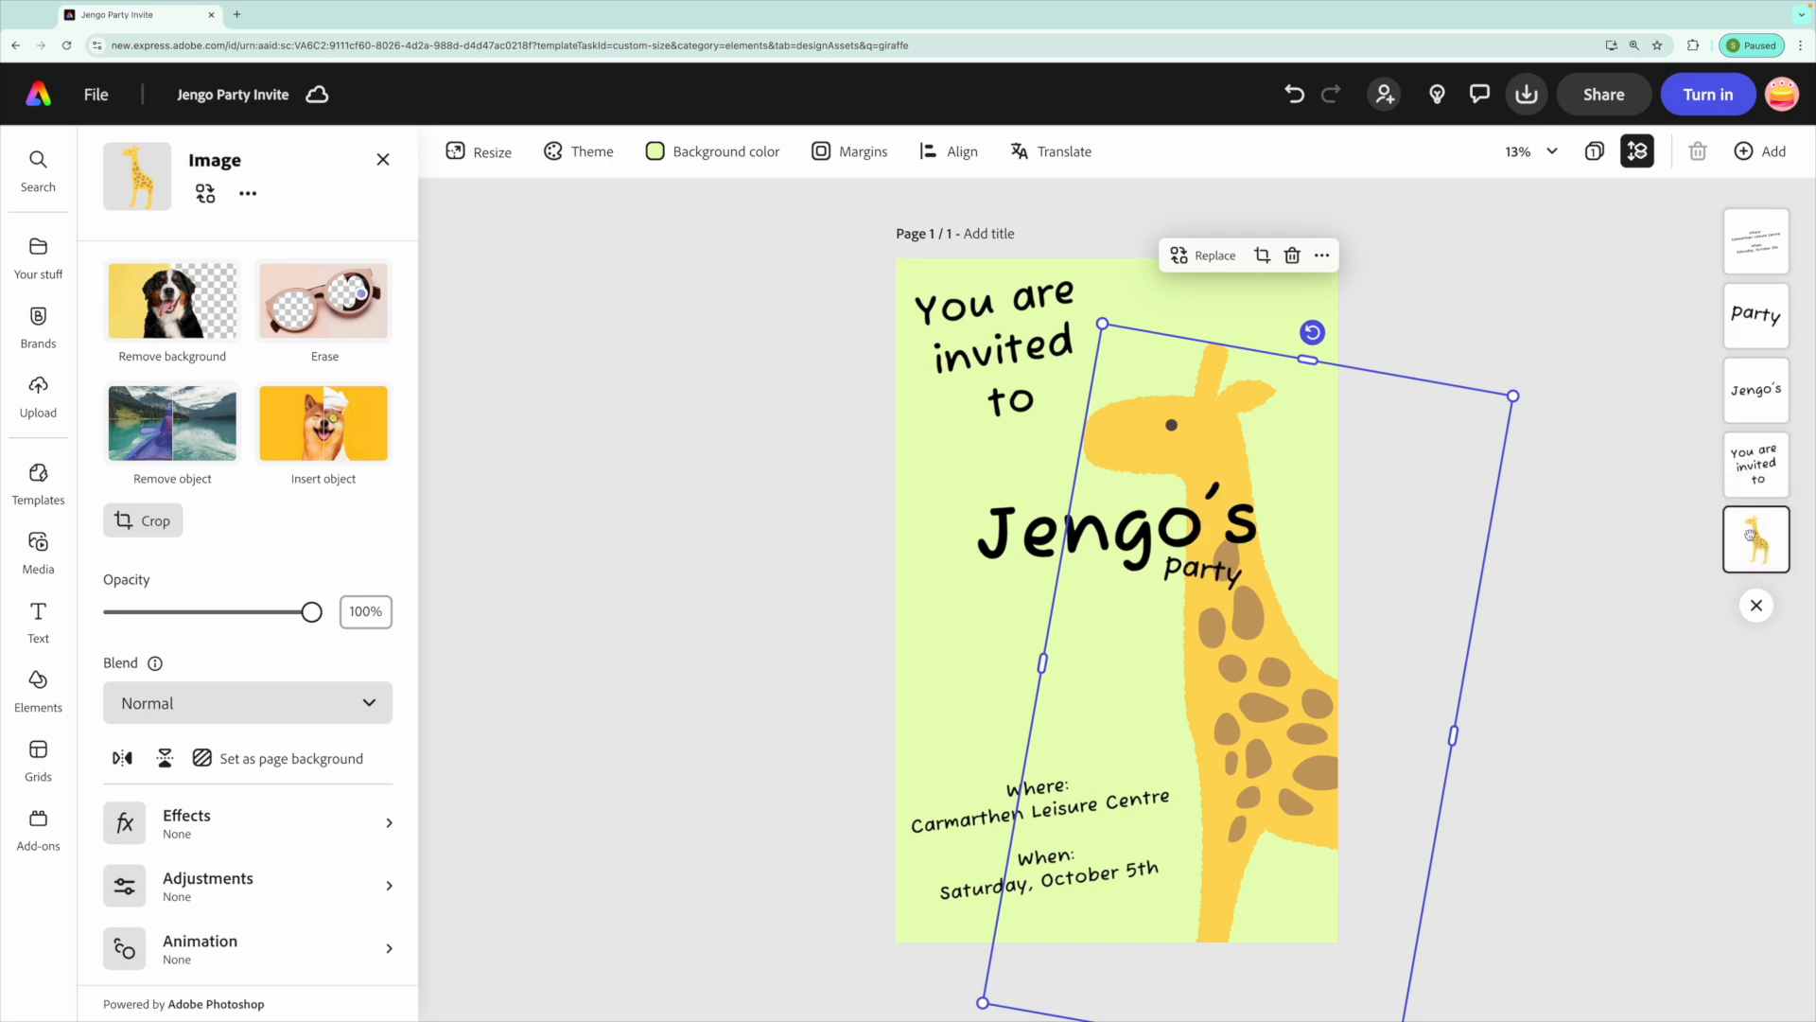
left_click(1568, 583)
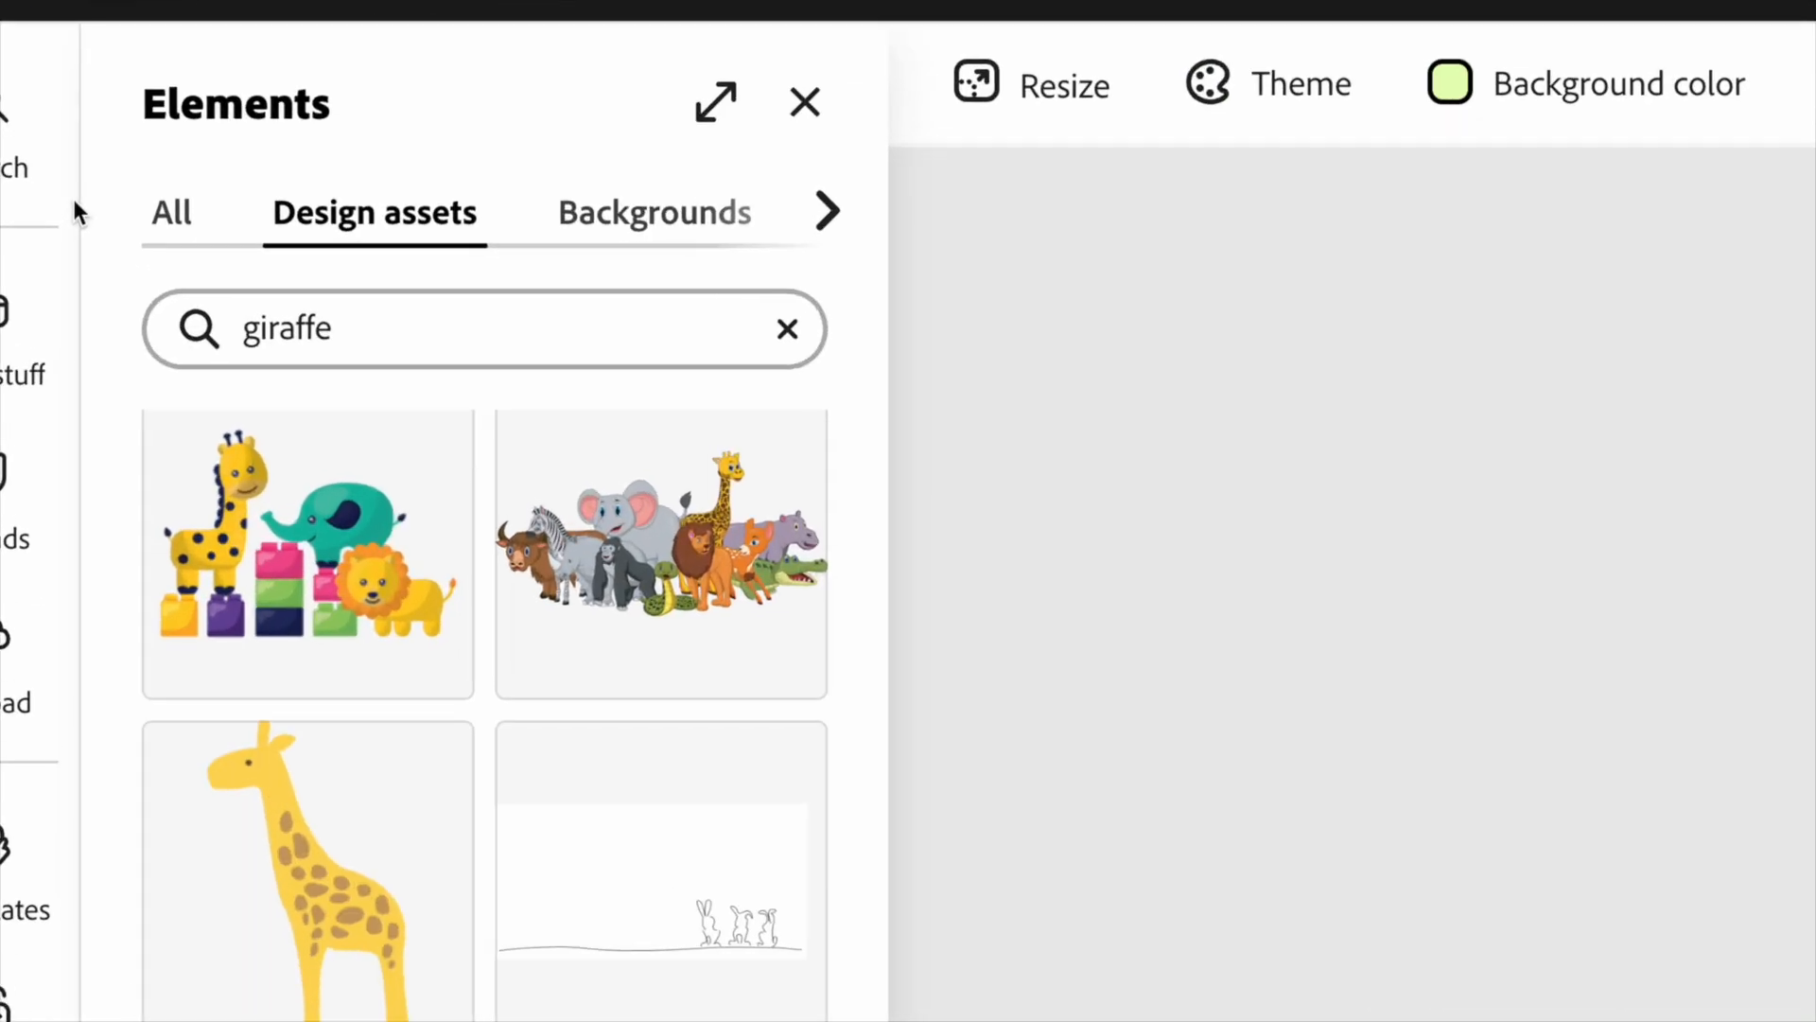
Search the design assets for "leaf illustration" and add the green watercolor leaves to the page.
left_click(885, 349)
type("leaf")
key("Return")
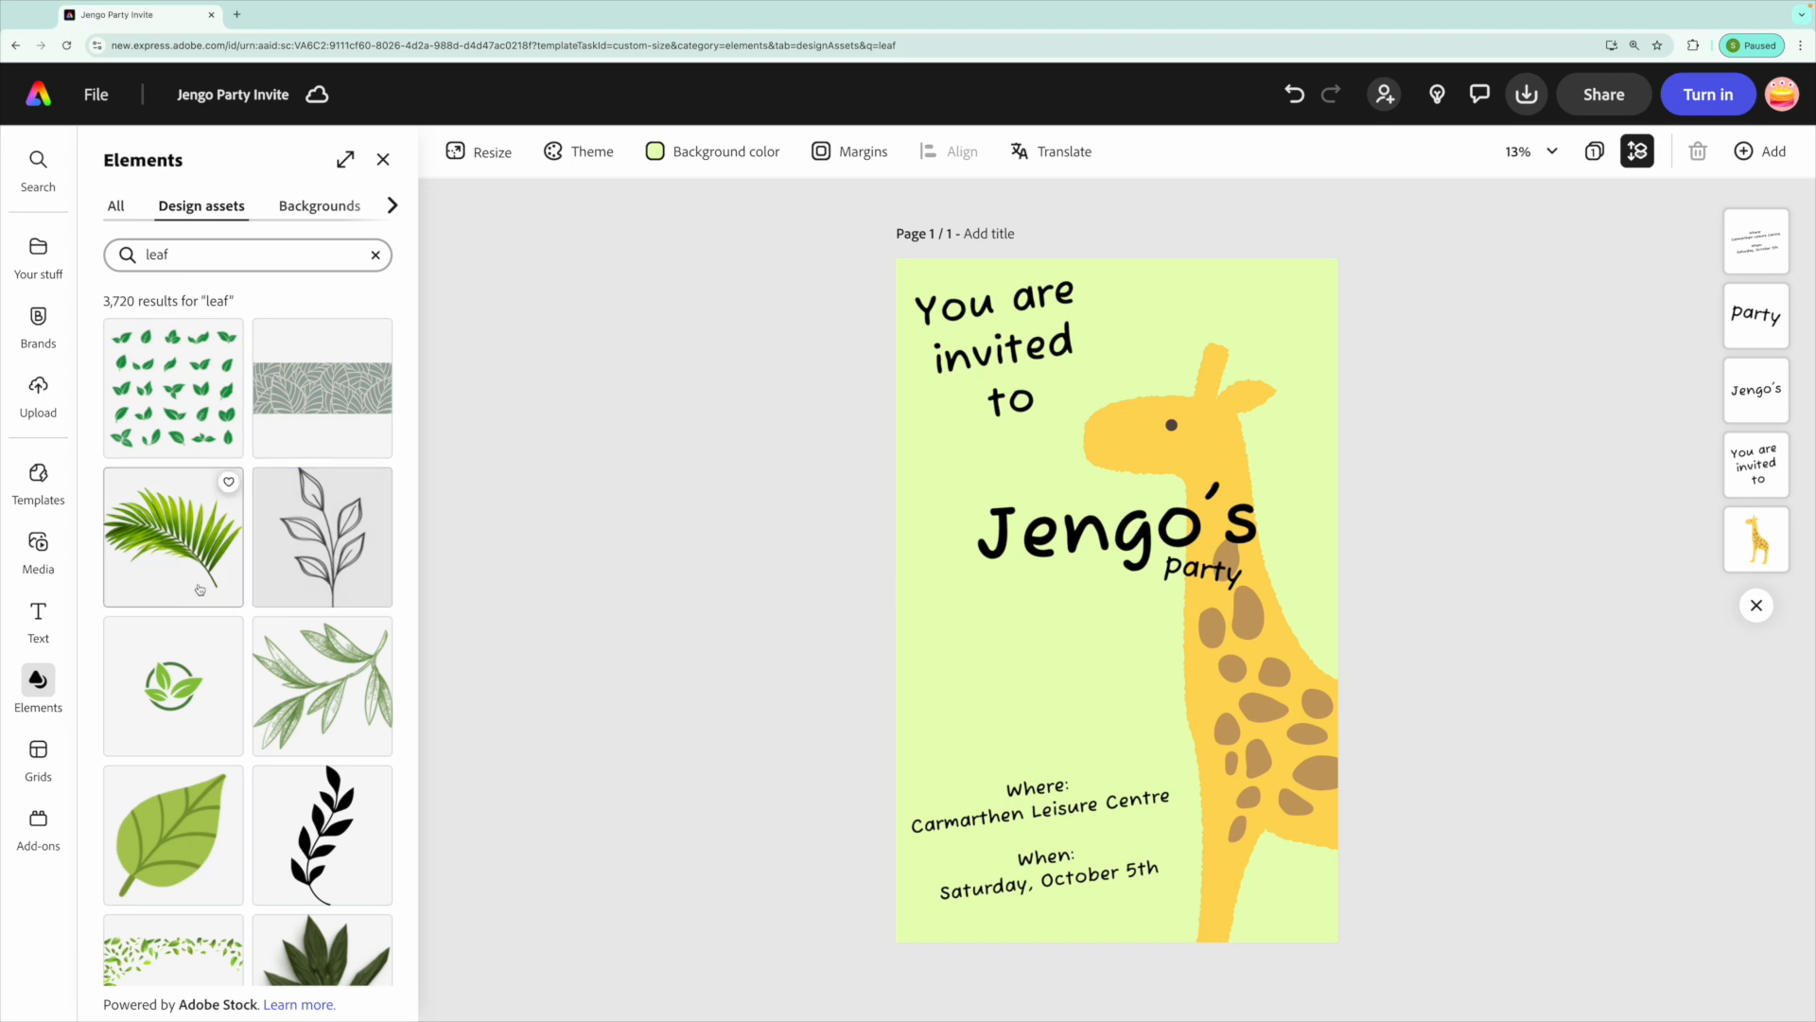
scroll(190, 590, "down", 1)
scroll(190, 589, "down", 3)
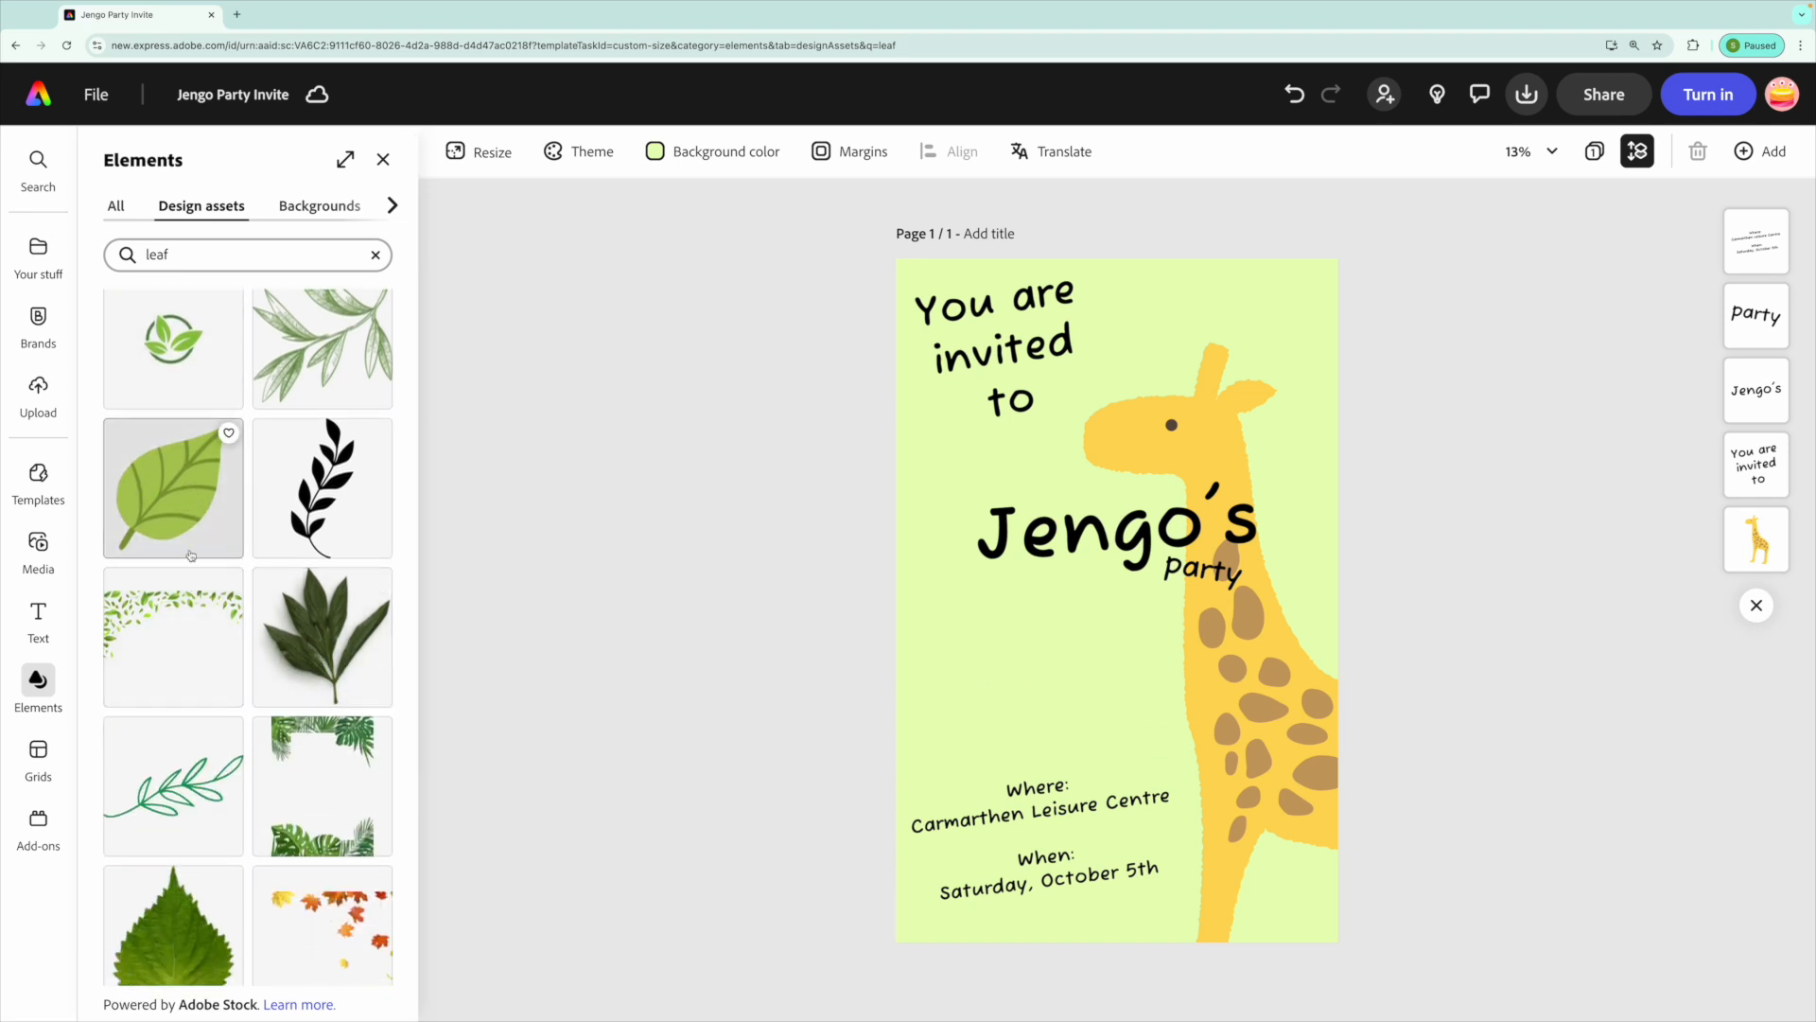
scroll(180, 615, "down", 2)
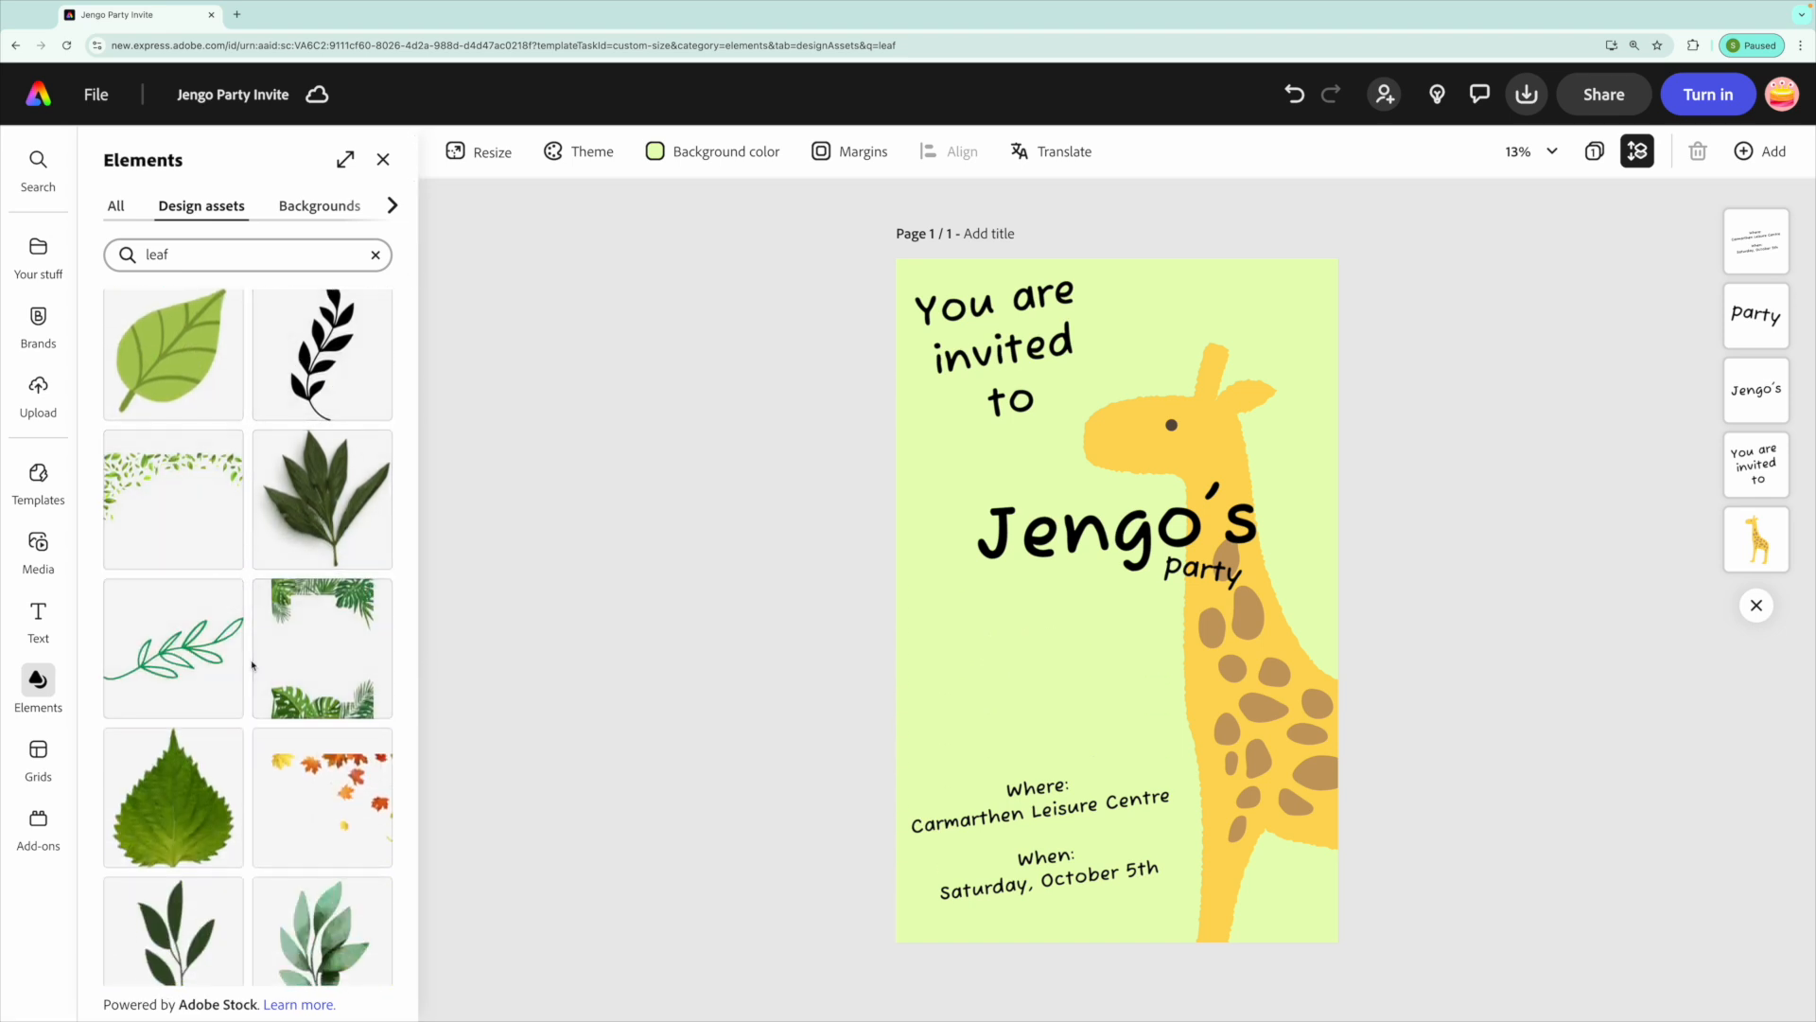
scroll(170, 548, "down", 2)
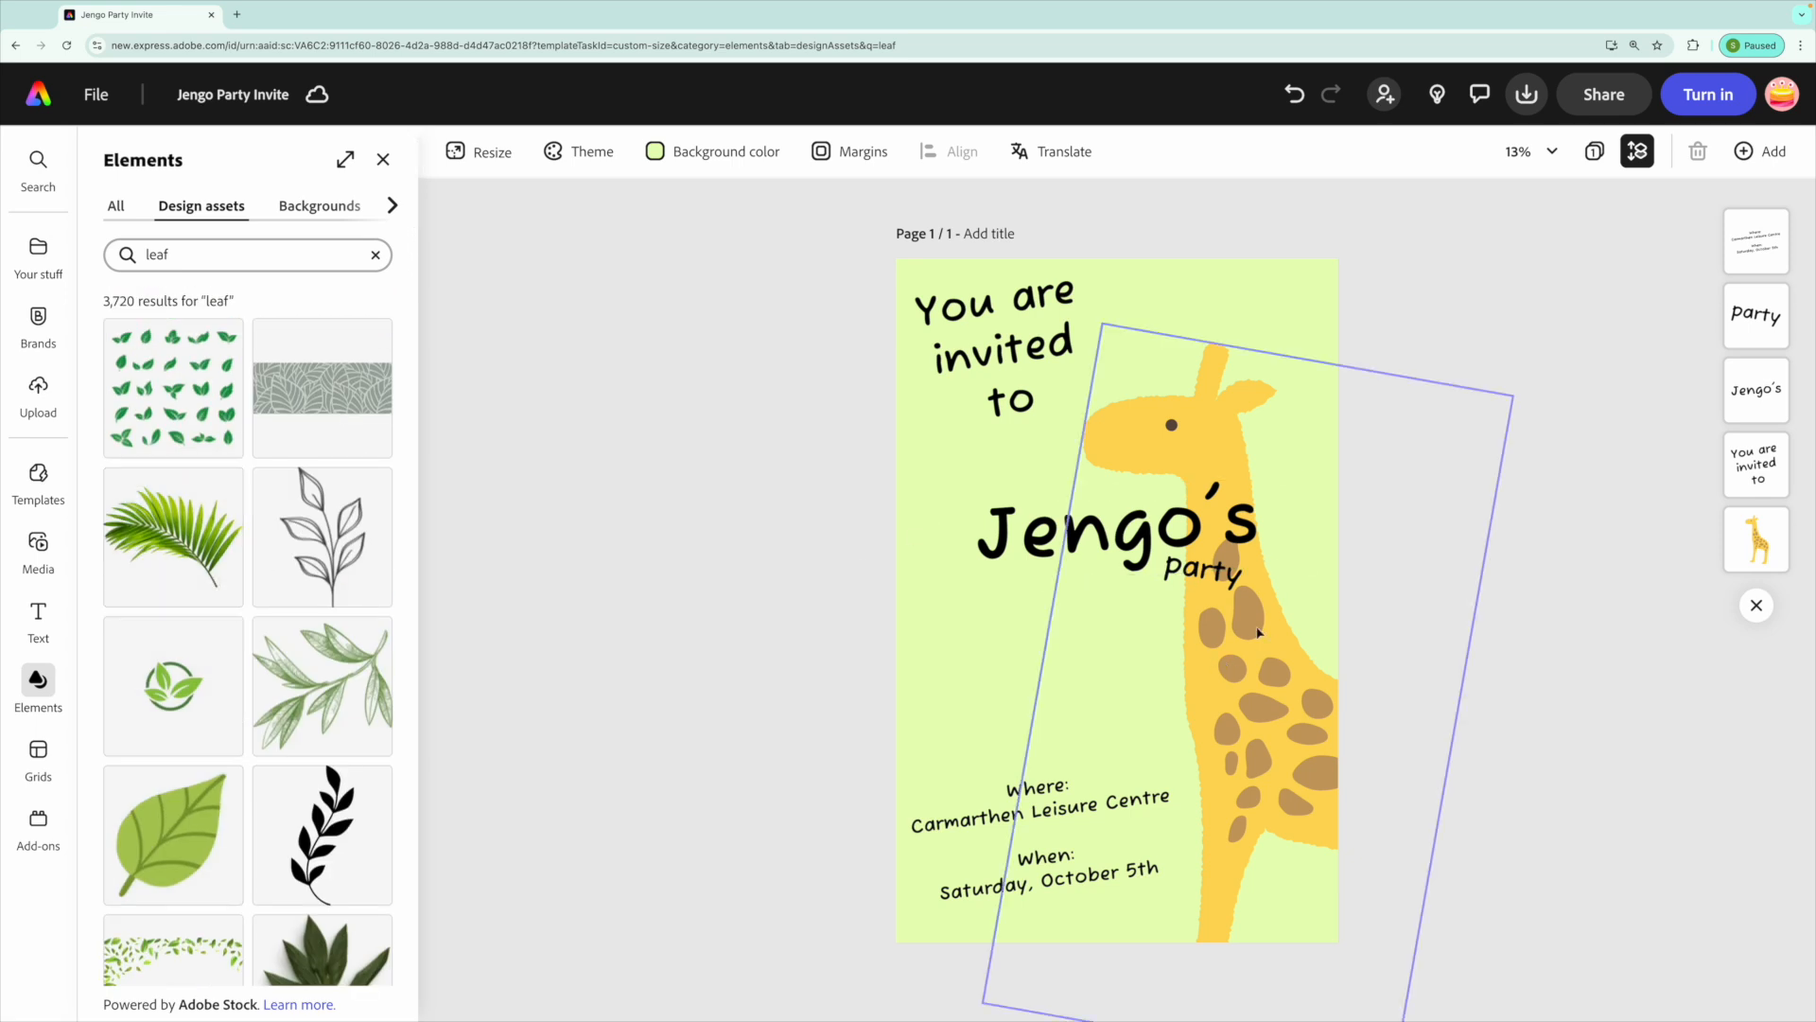
left_click(198, 263)
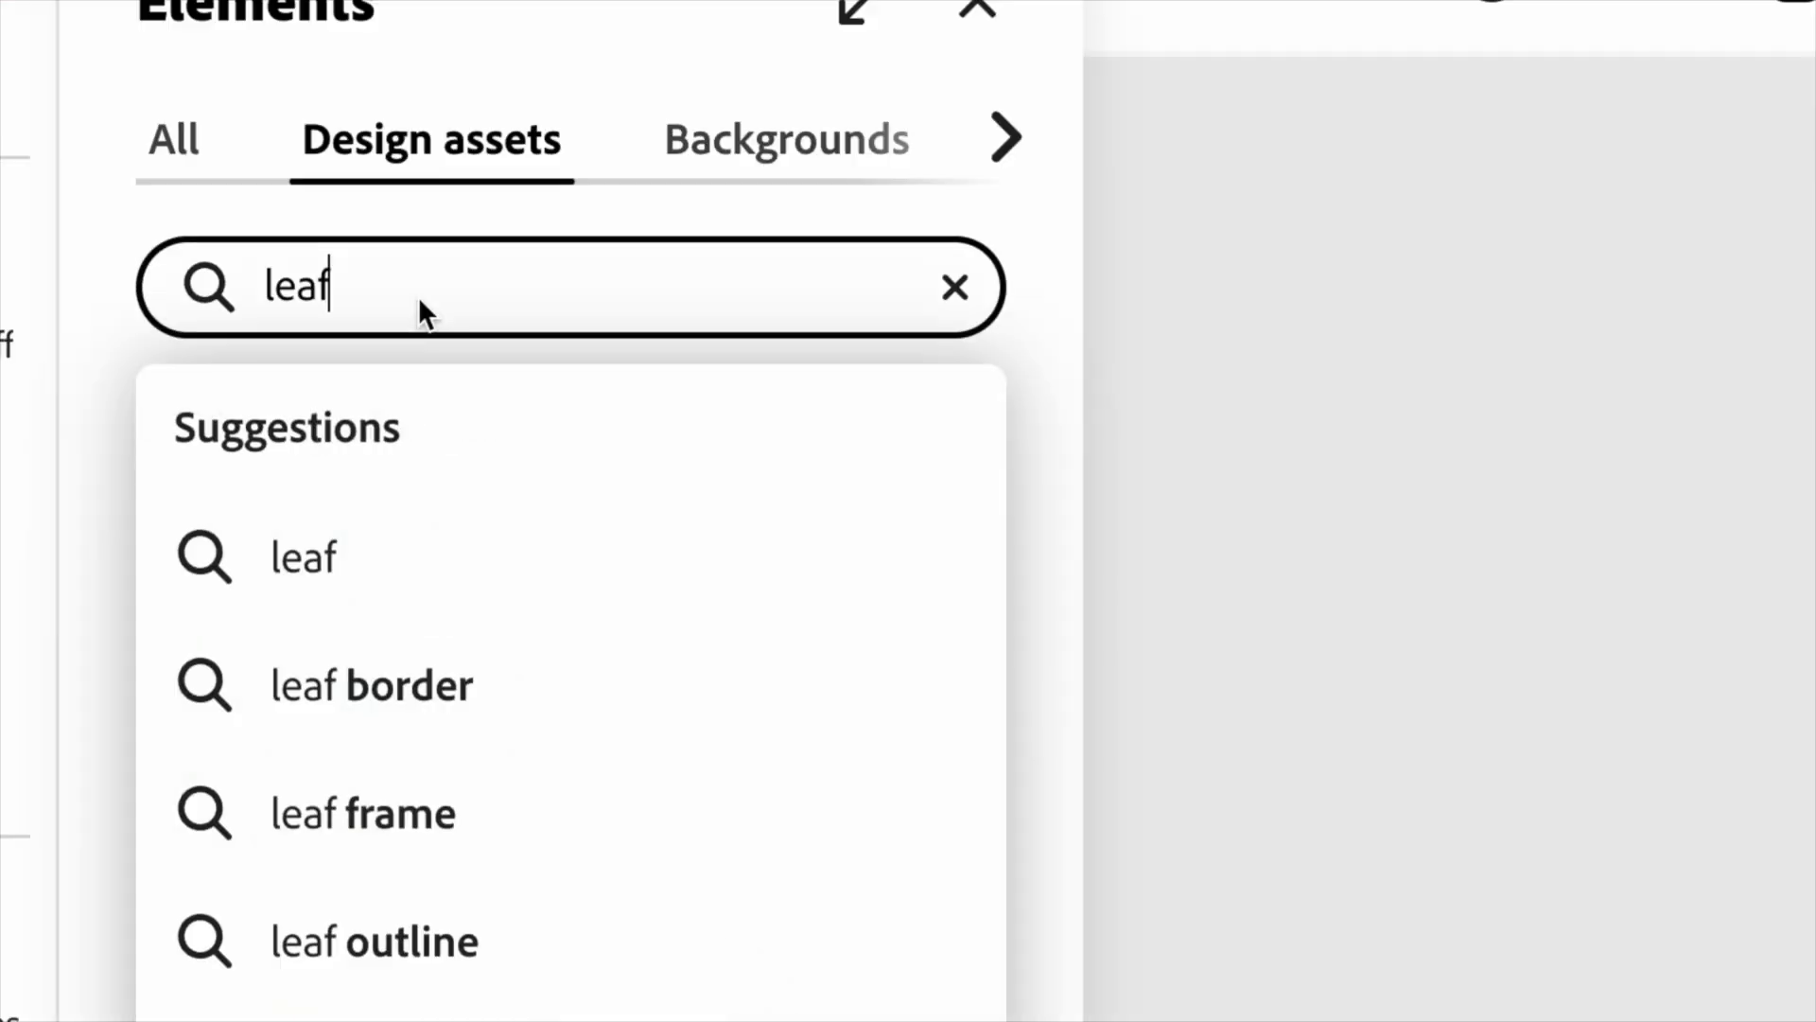
type("illustration")
key("Return")
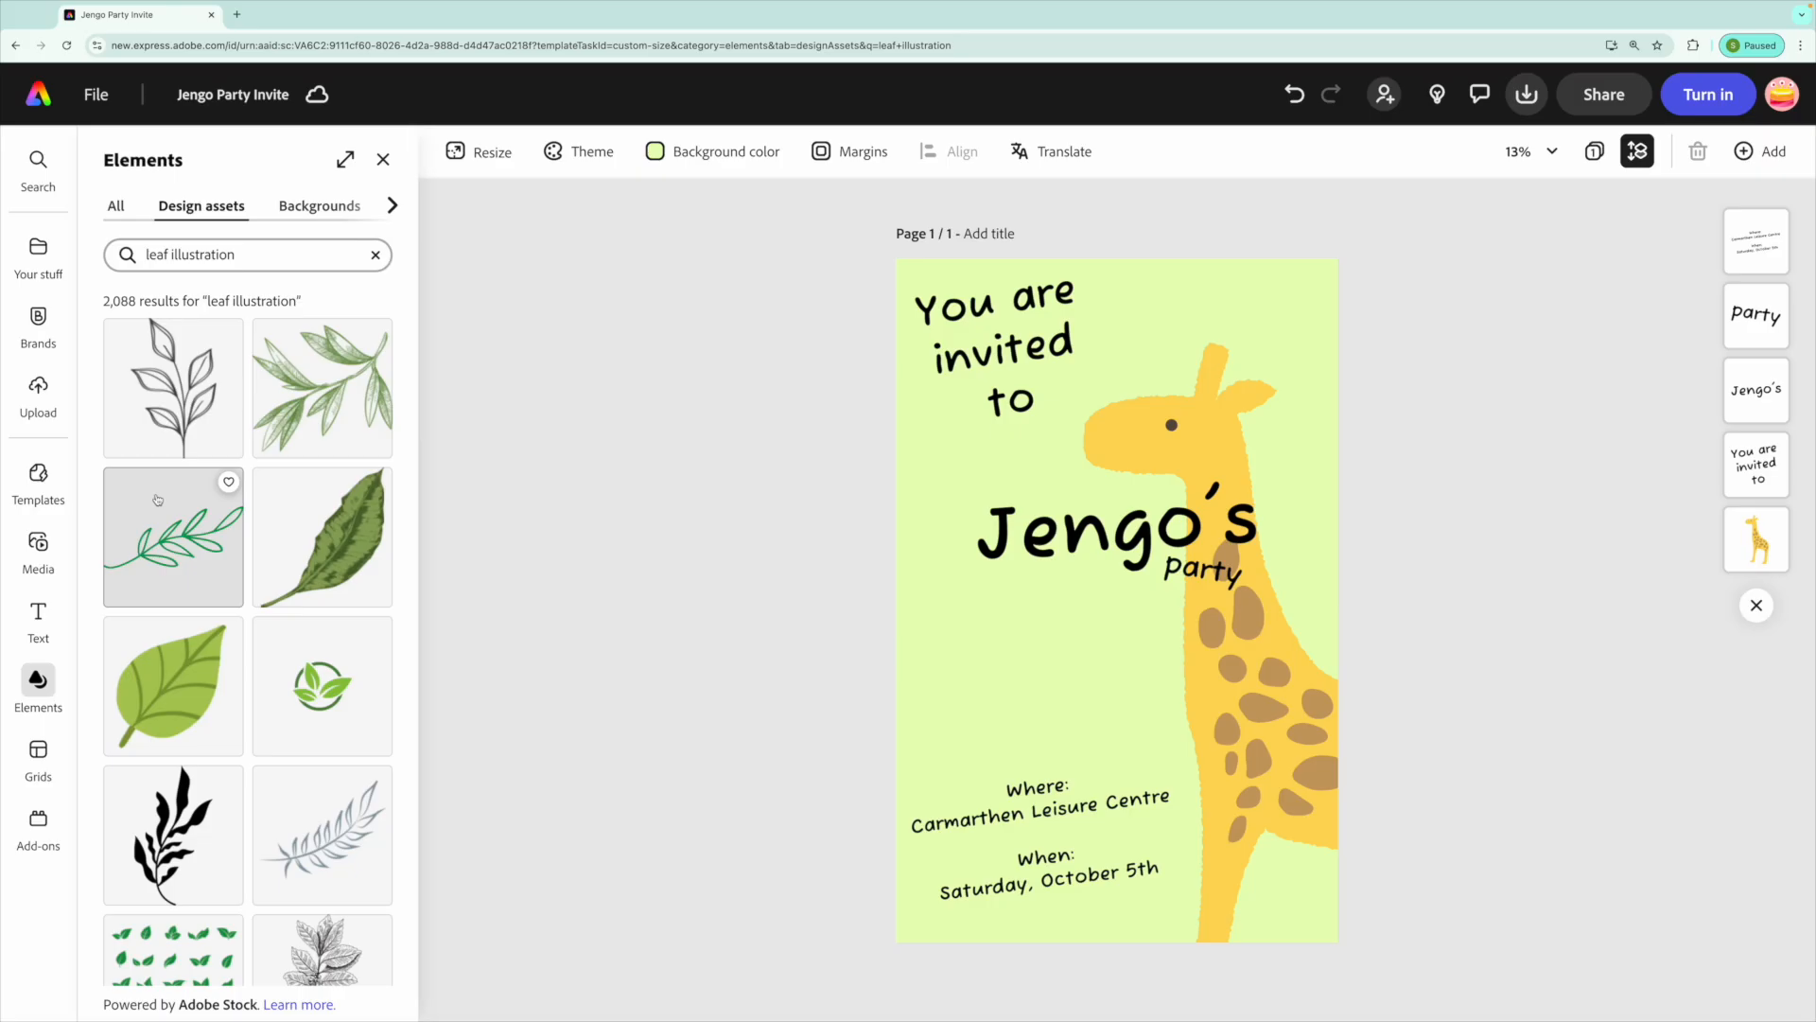
scroll(157, 499, "down", 15)
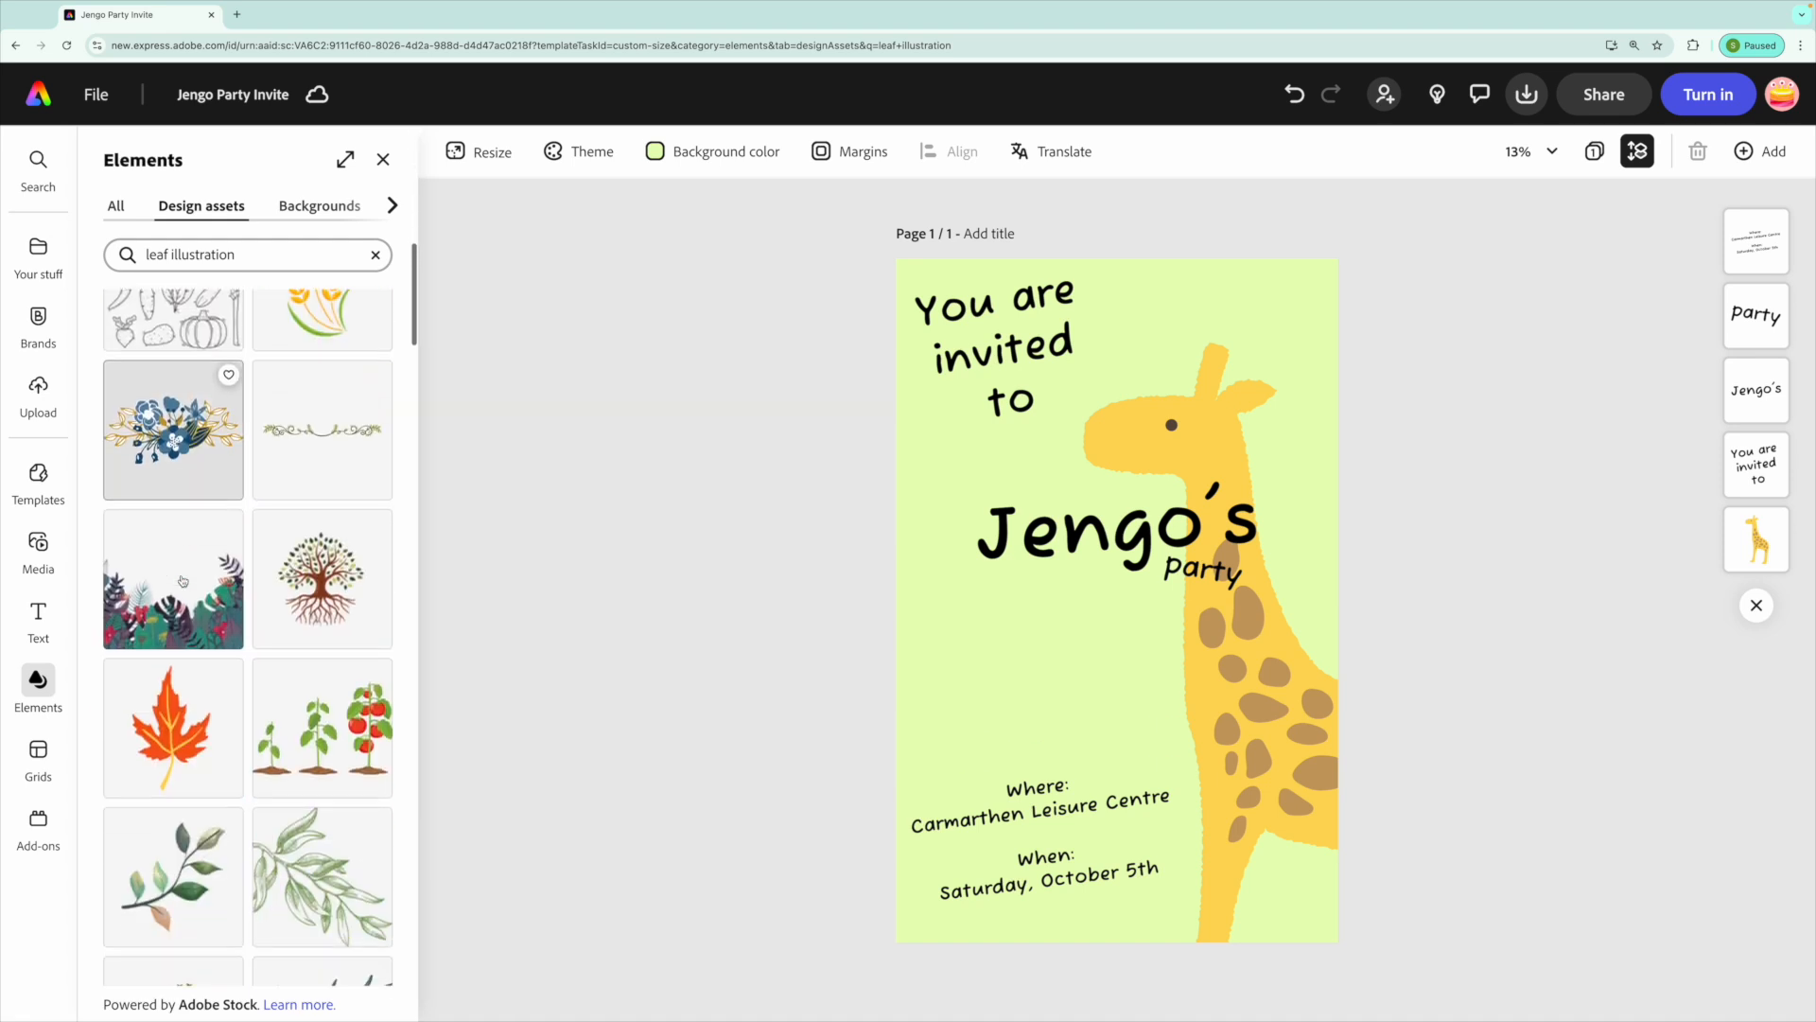
scroll(188, 583, "down", 10)
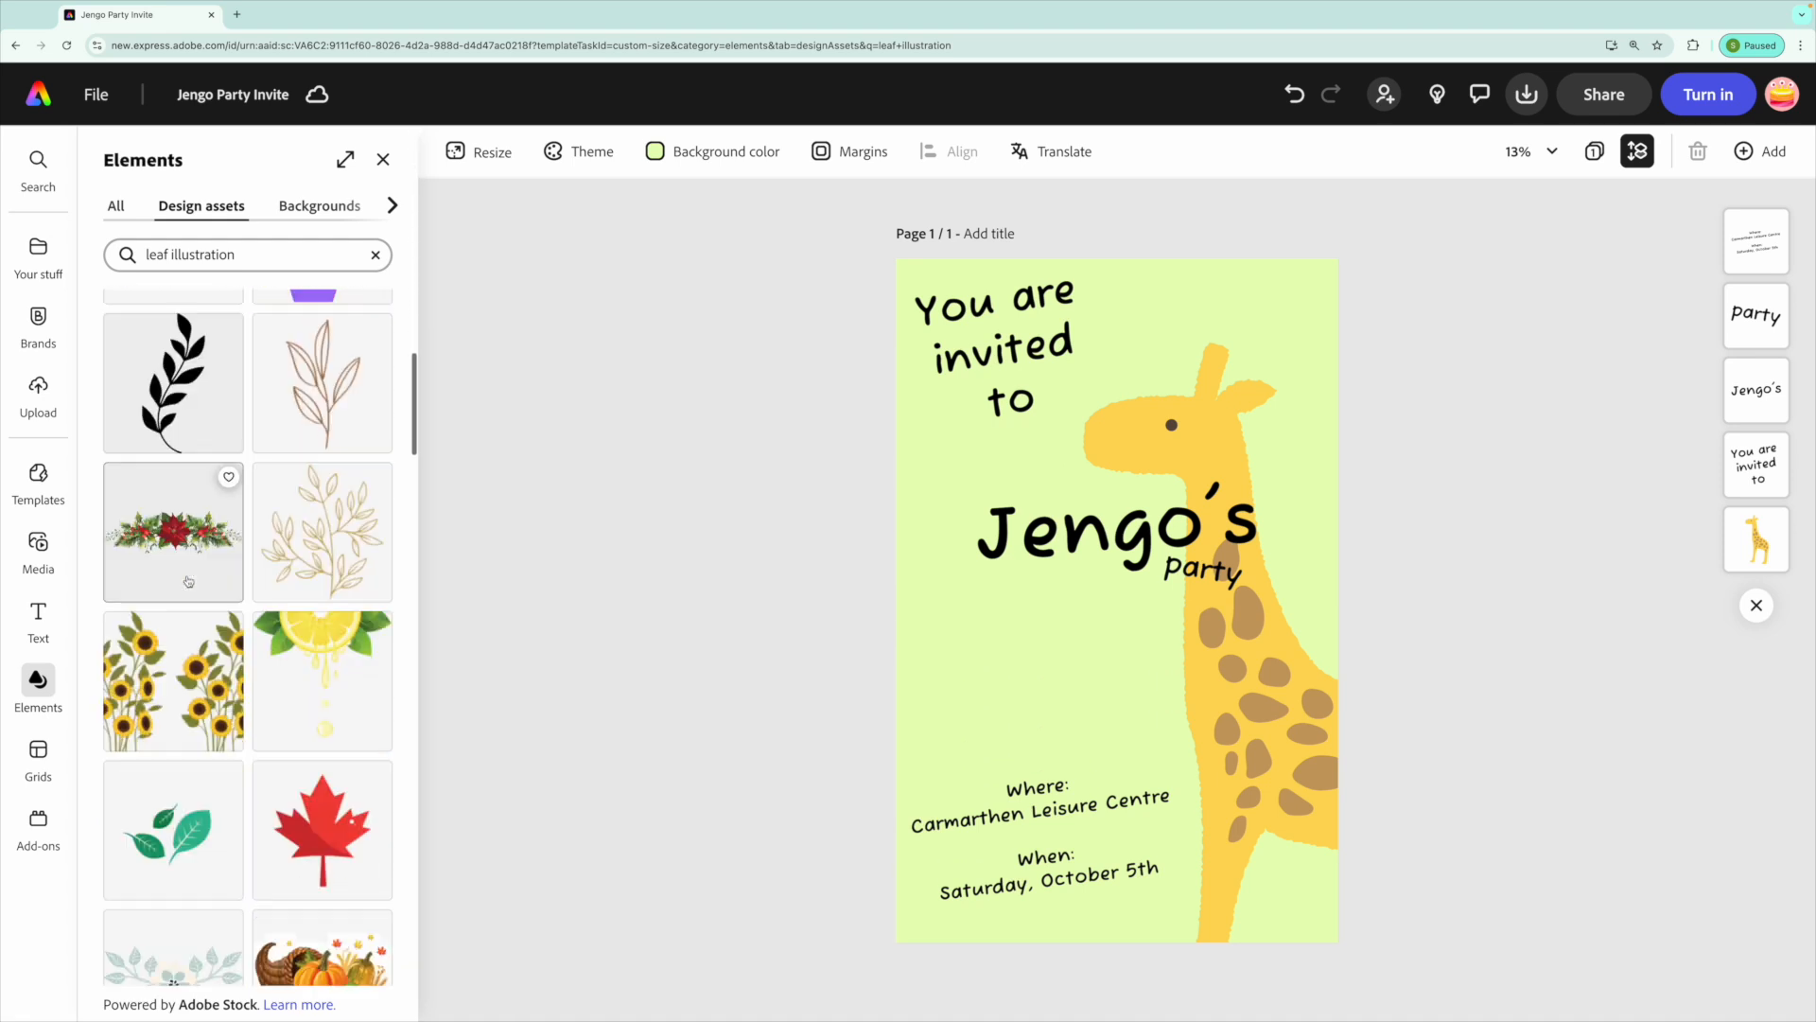
left_click(174, 601)
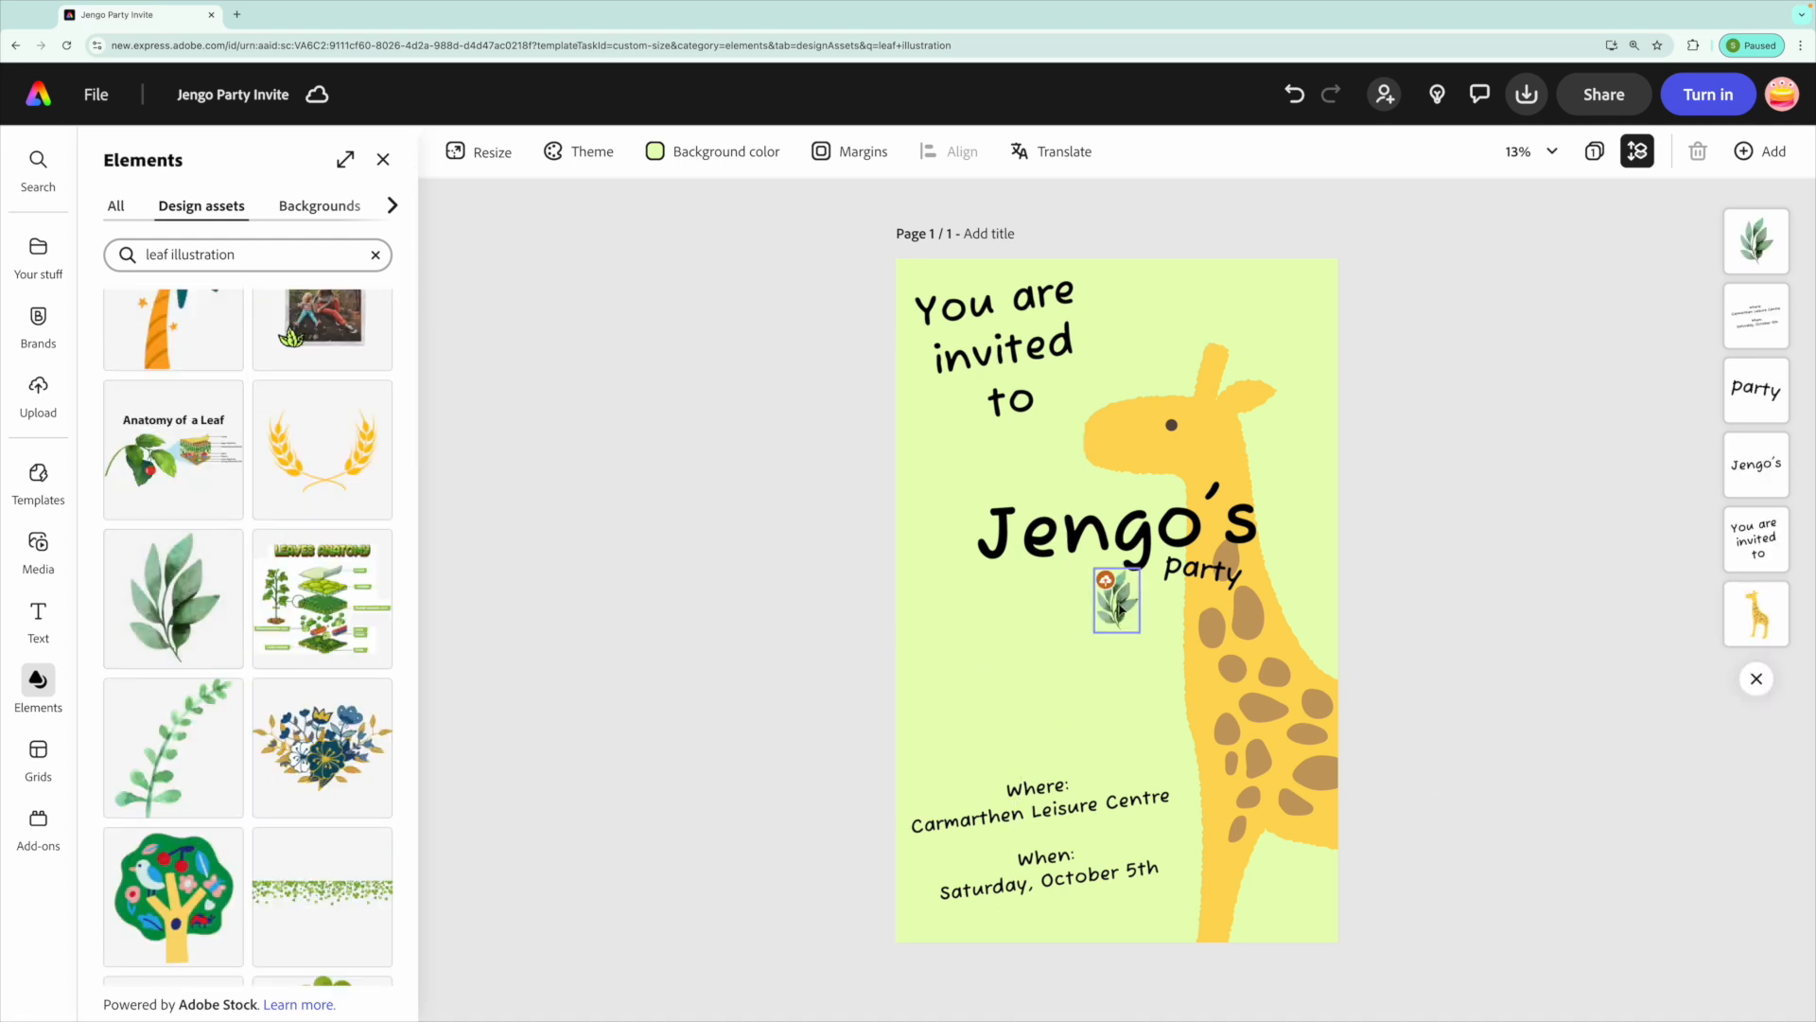
Enlarge the leaves and position them in the page's bottom-right corner, rotating them slightly.
left_click(1130, 611)
left_click_drag(1142, 633, 1428, 875)
left_click_drag(1226, 969, 1324, 850)
left_click_drag(1281, 634, 1199, 648)
Duplicate the leaves twice, placing one copy at the top-right corner and another on the left edge.
key("ctrl+d")
left_click_drag(1350, 551, 1294, 254)
right_click(1314, 254)
left_click(1371, 324)
left_click_drag(1344, 331, 1245, 394)
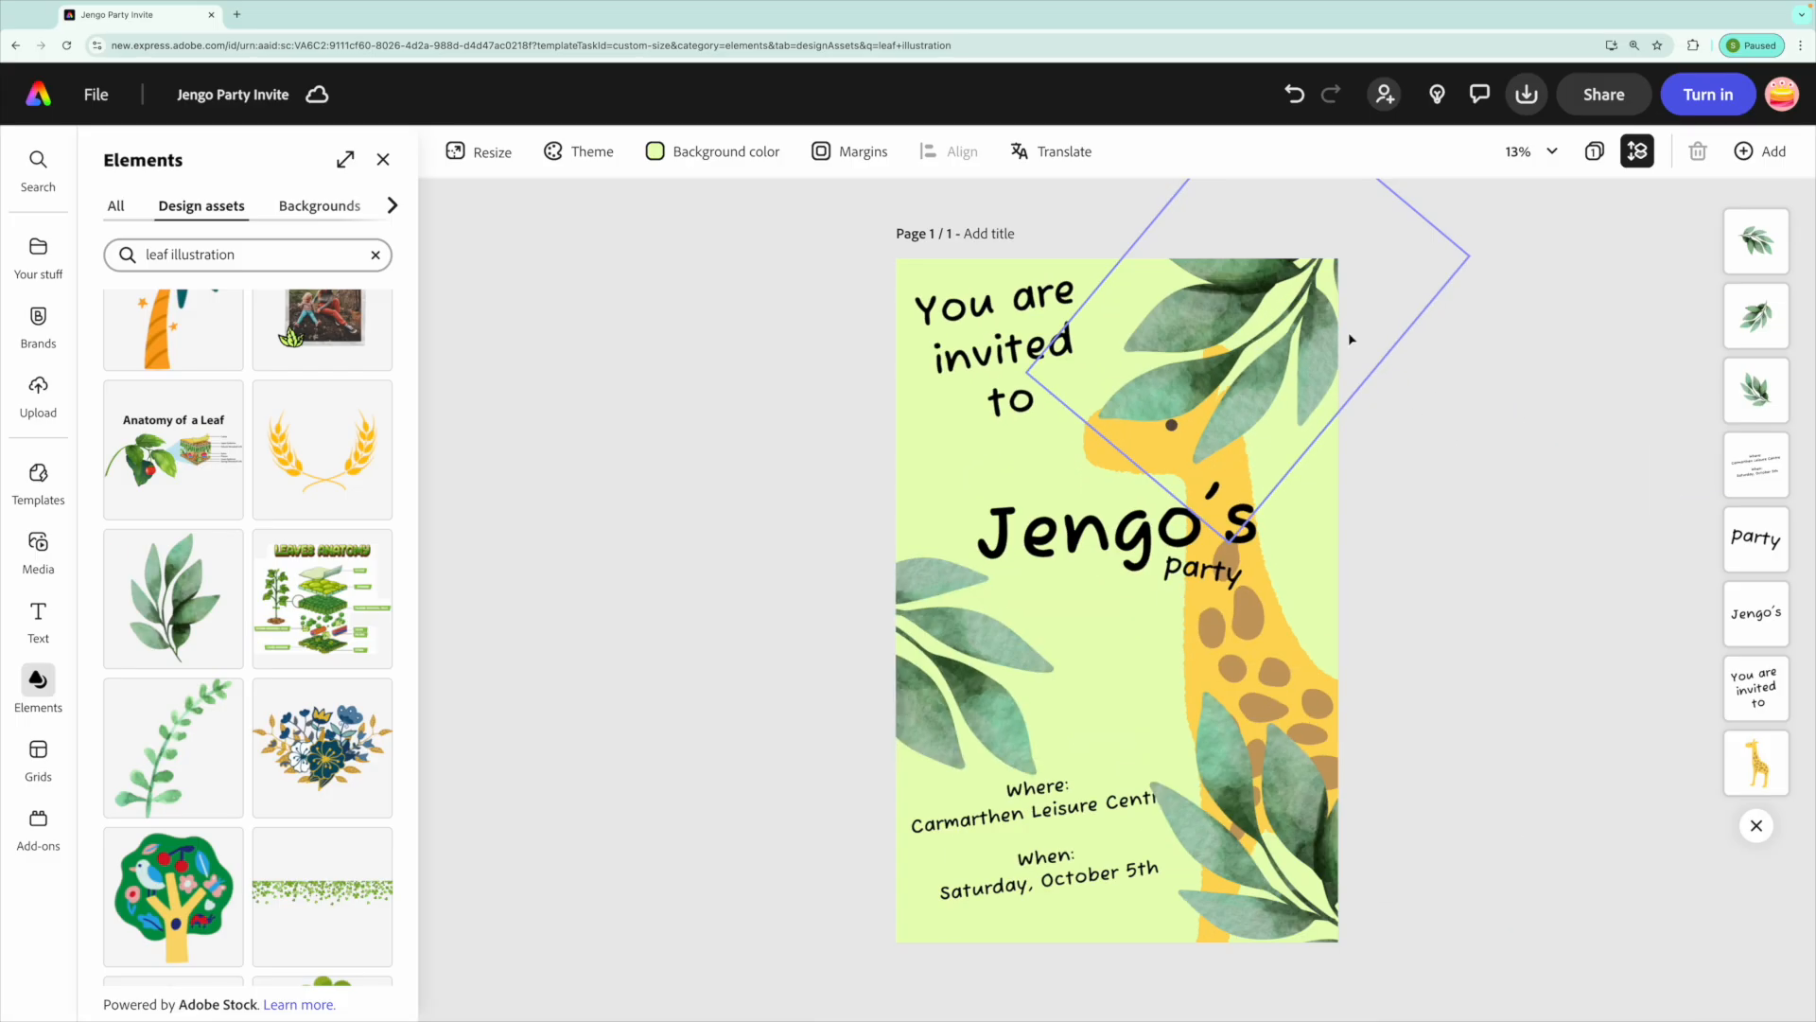
Reorder the leaf layers so the leaves sit behind the text, then deselect.
left_click(1359, 229)
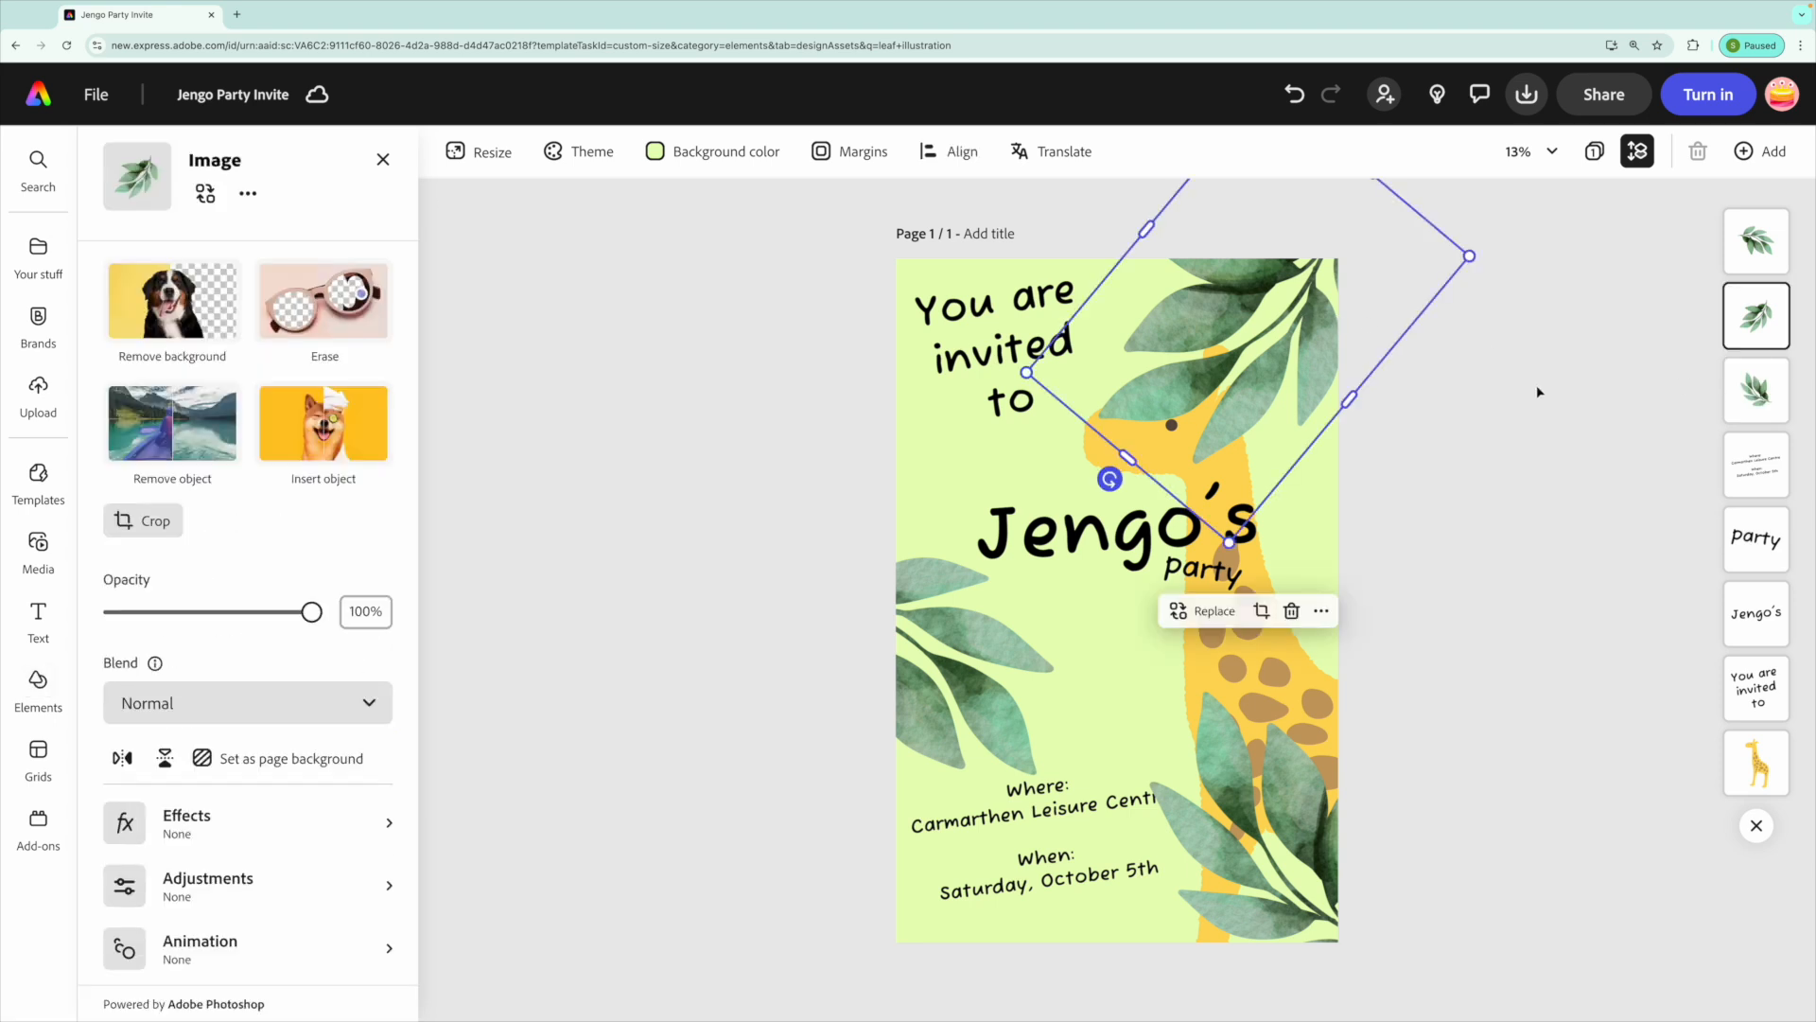
left_click_drag(1756, 320, 1758, 761)
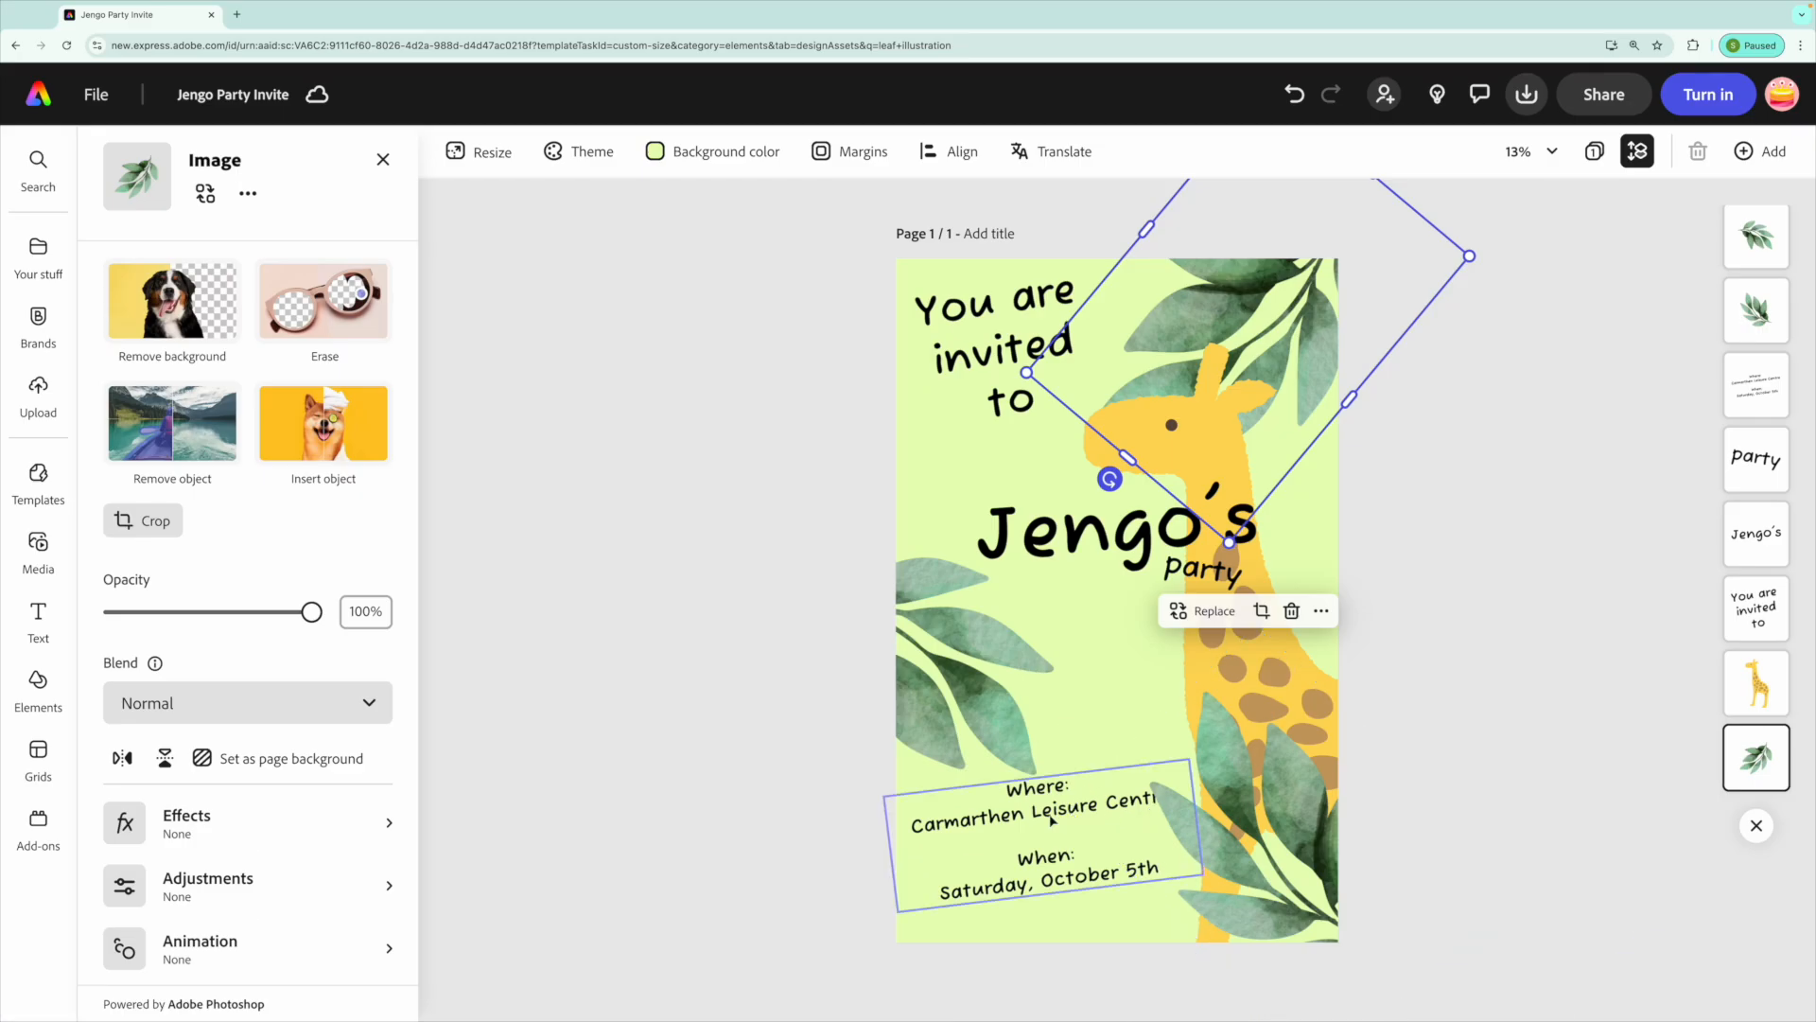
left_click(1065, 734)
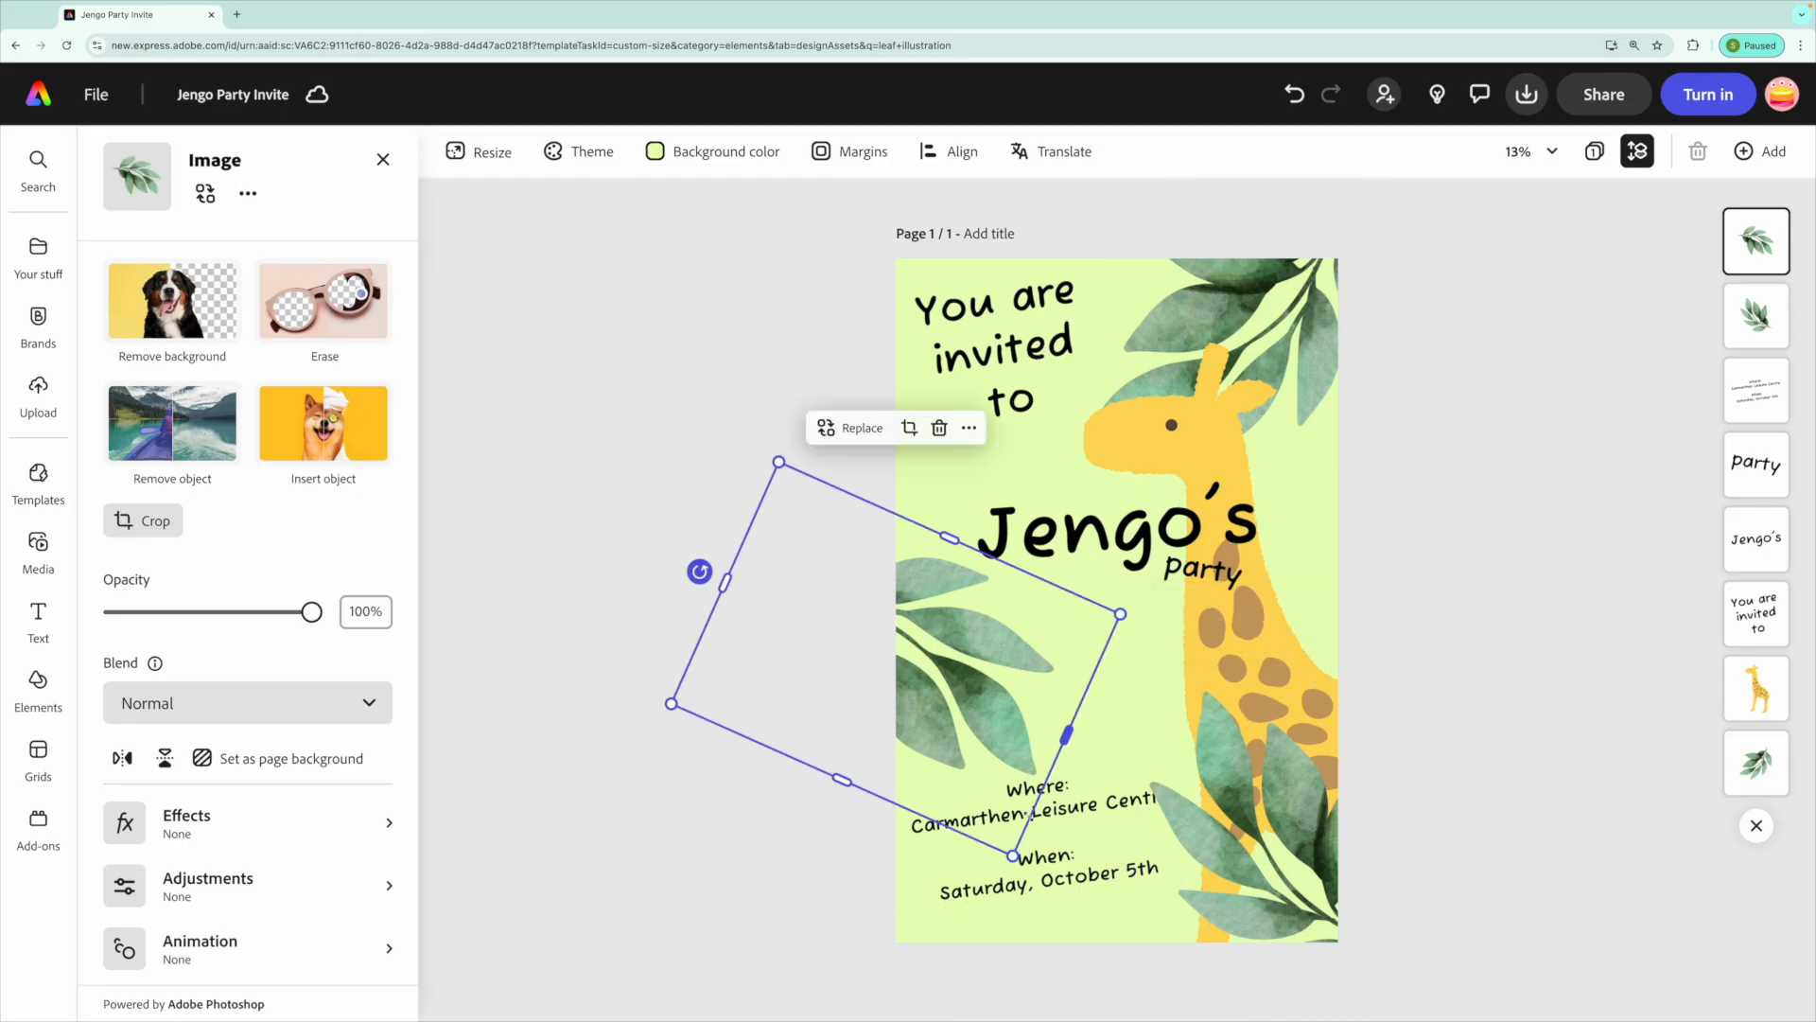
left_click(1079, 845)
left_click_drag(1764, 411, 1763, 238)
left_click(1573, 518)
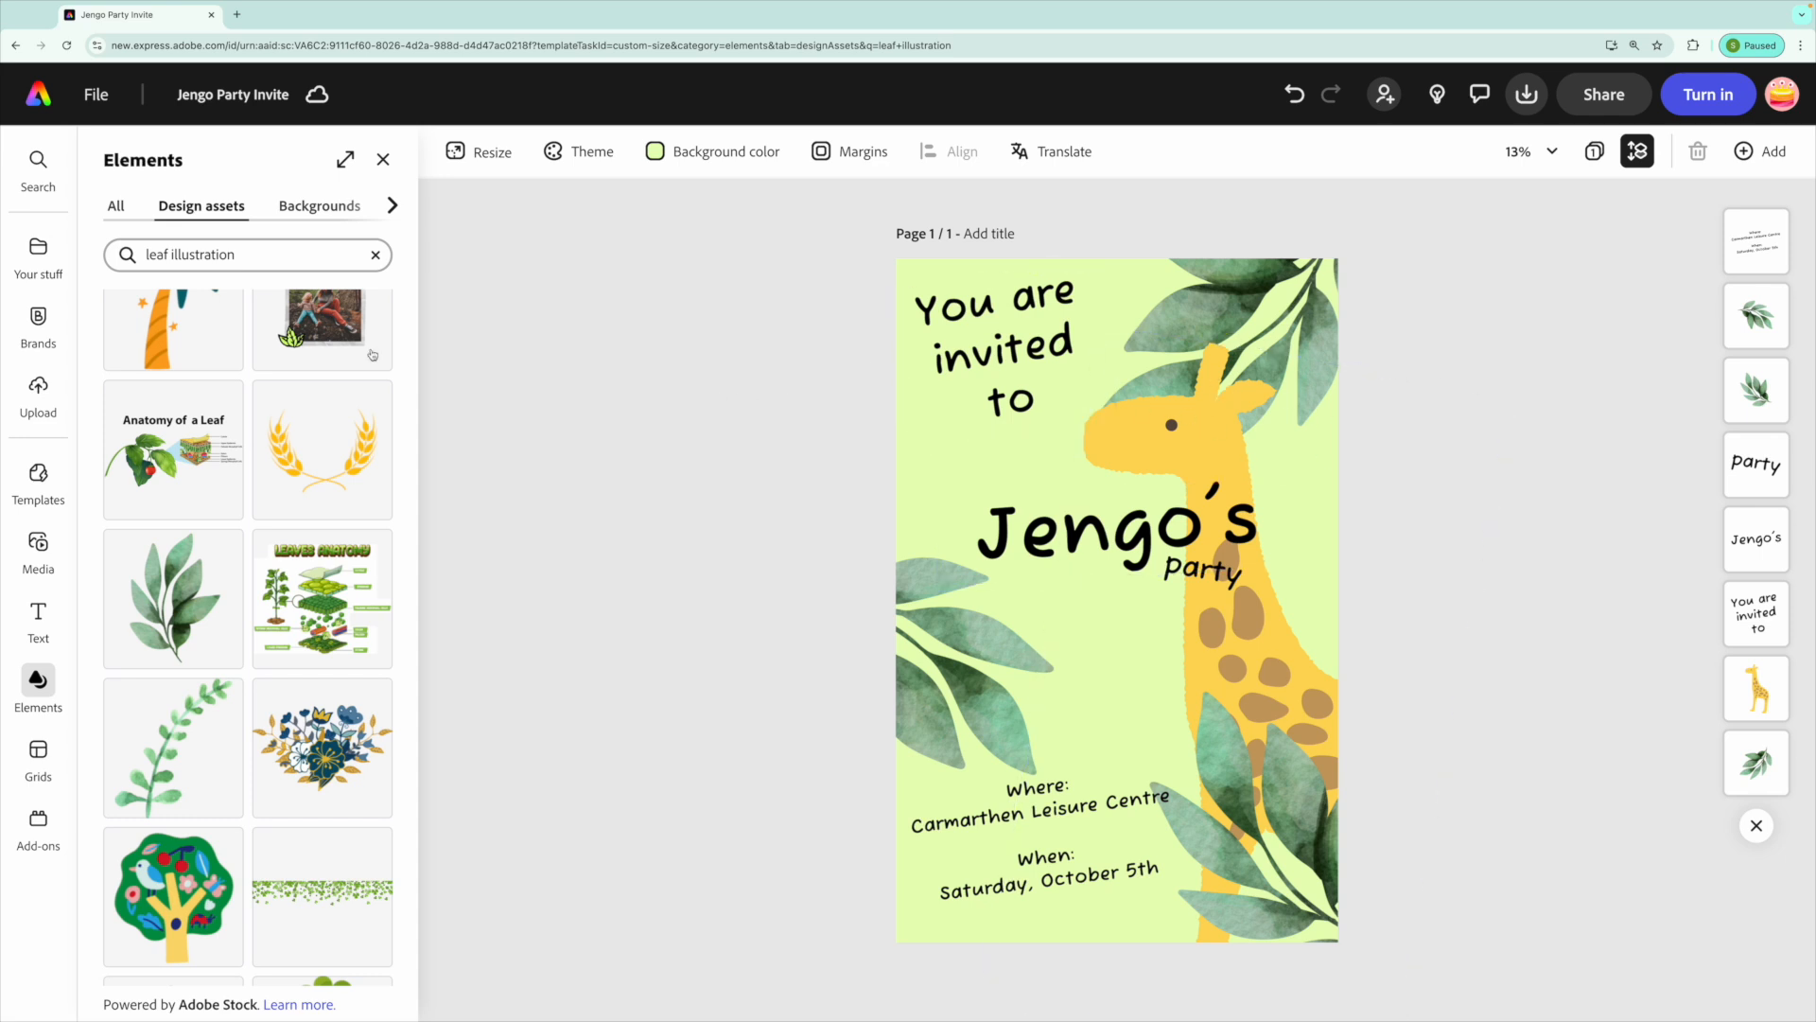
Search the design assets for "party" and add the red striped party hat to the page.
left_click(376, 255)
left_click(200, 253)
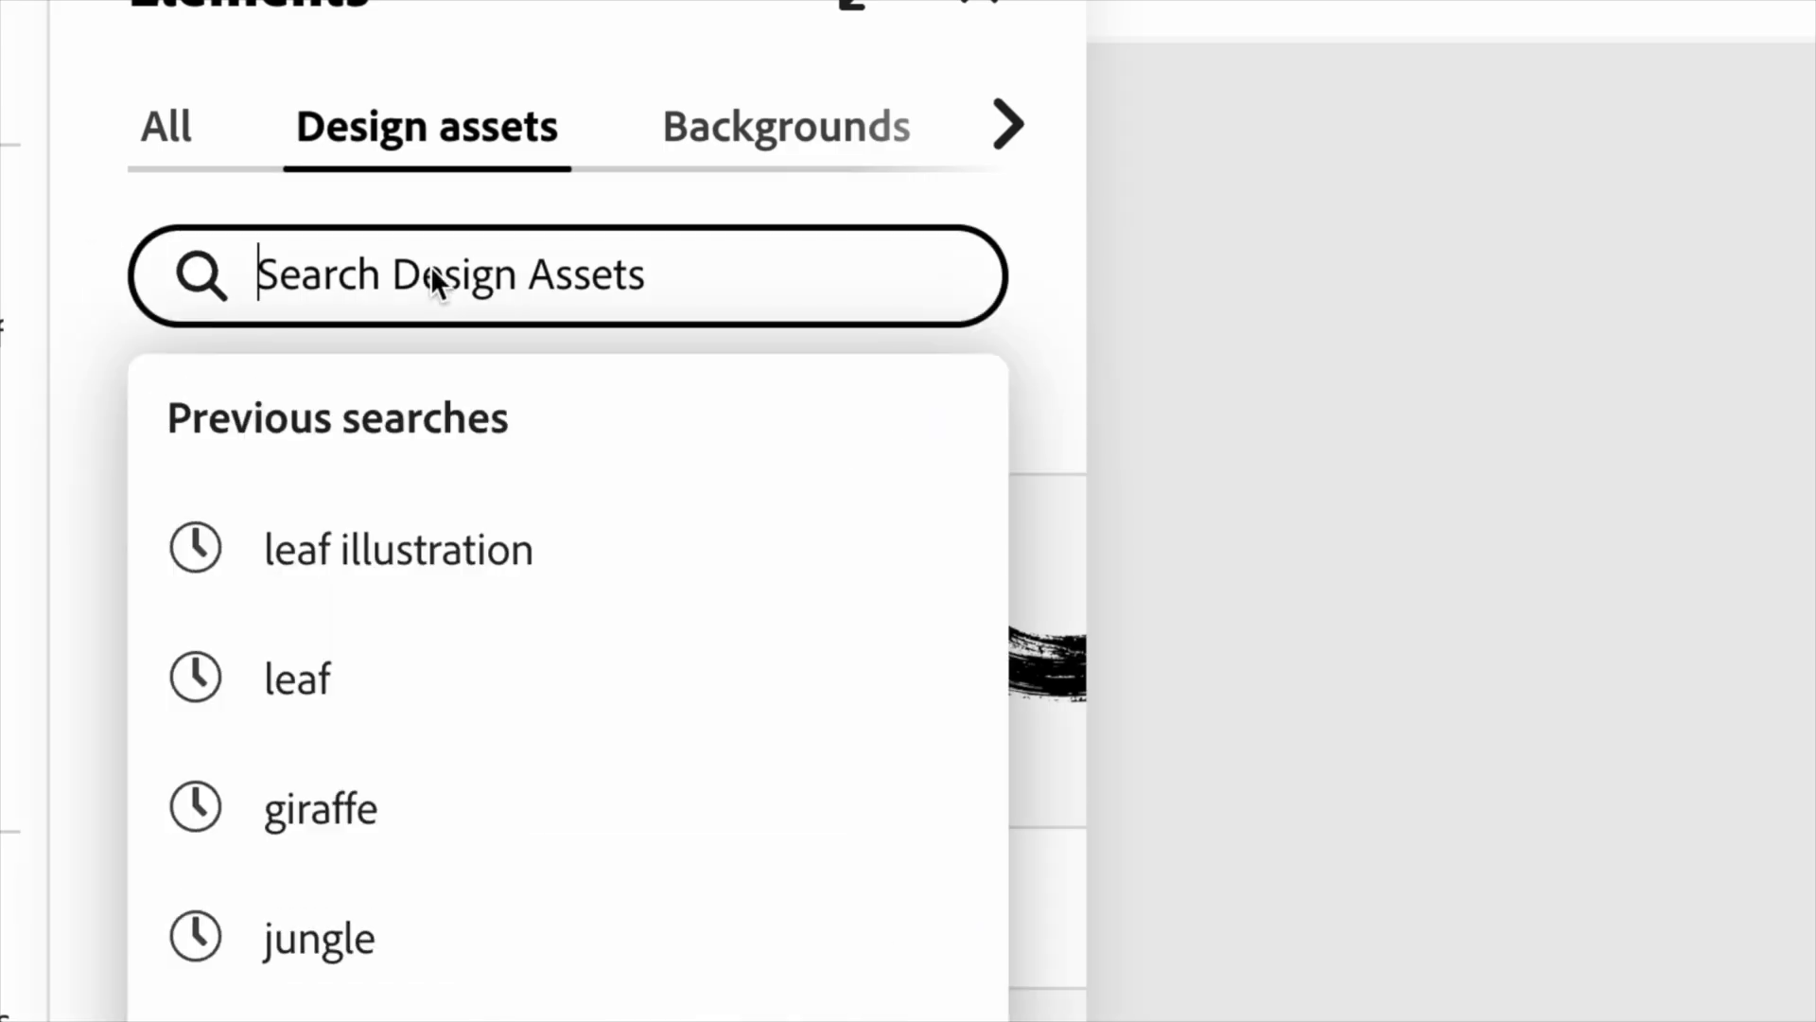
type("party")
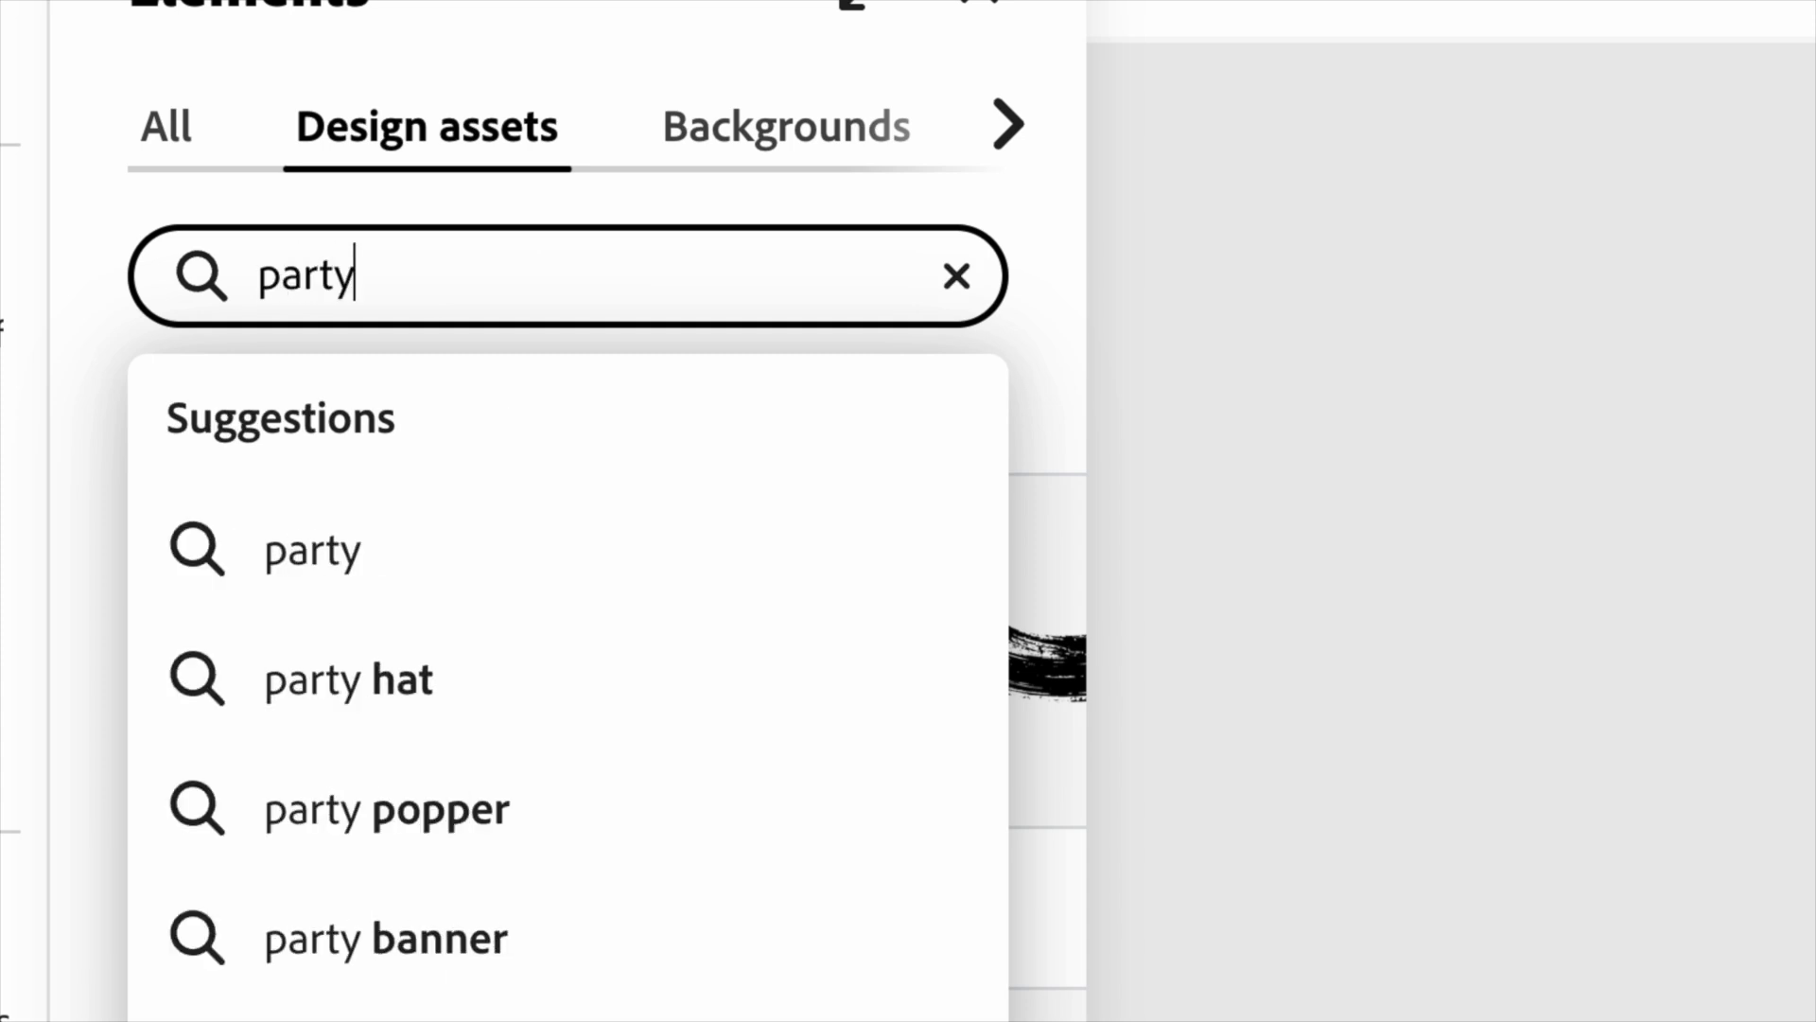
key("Return")
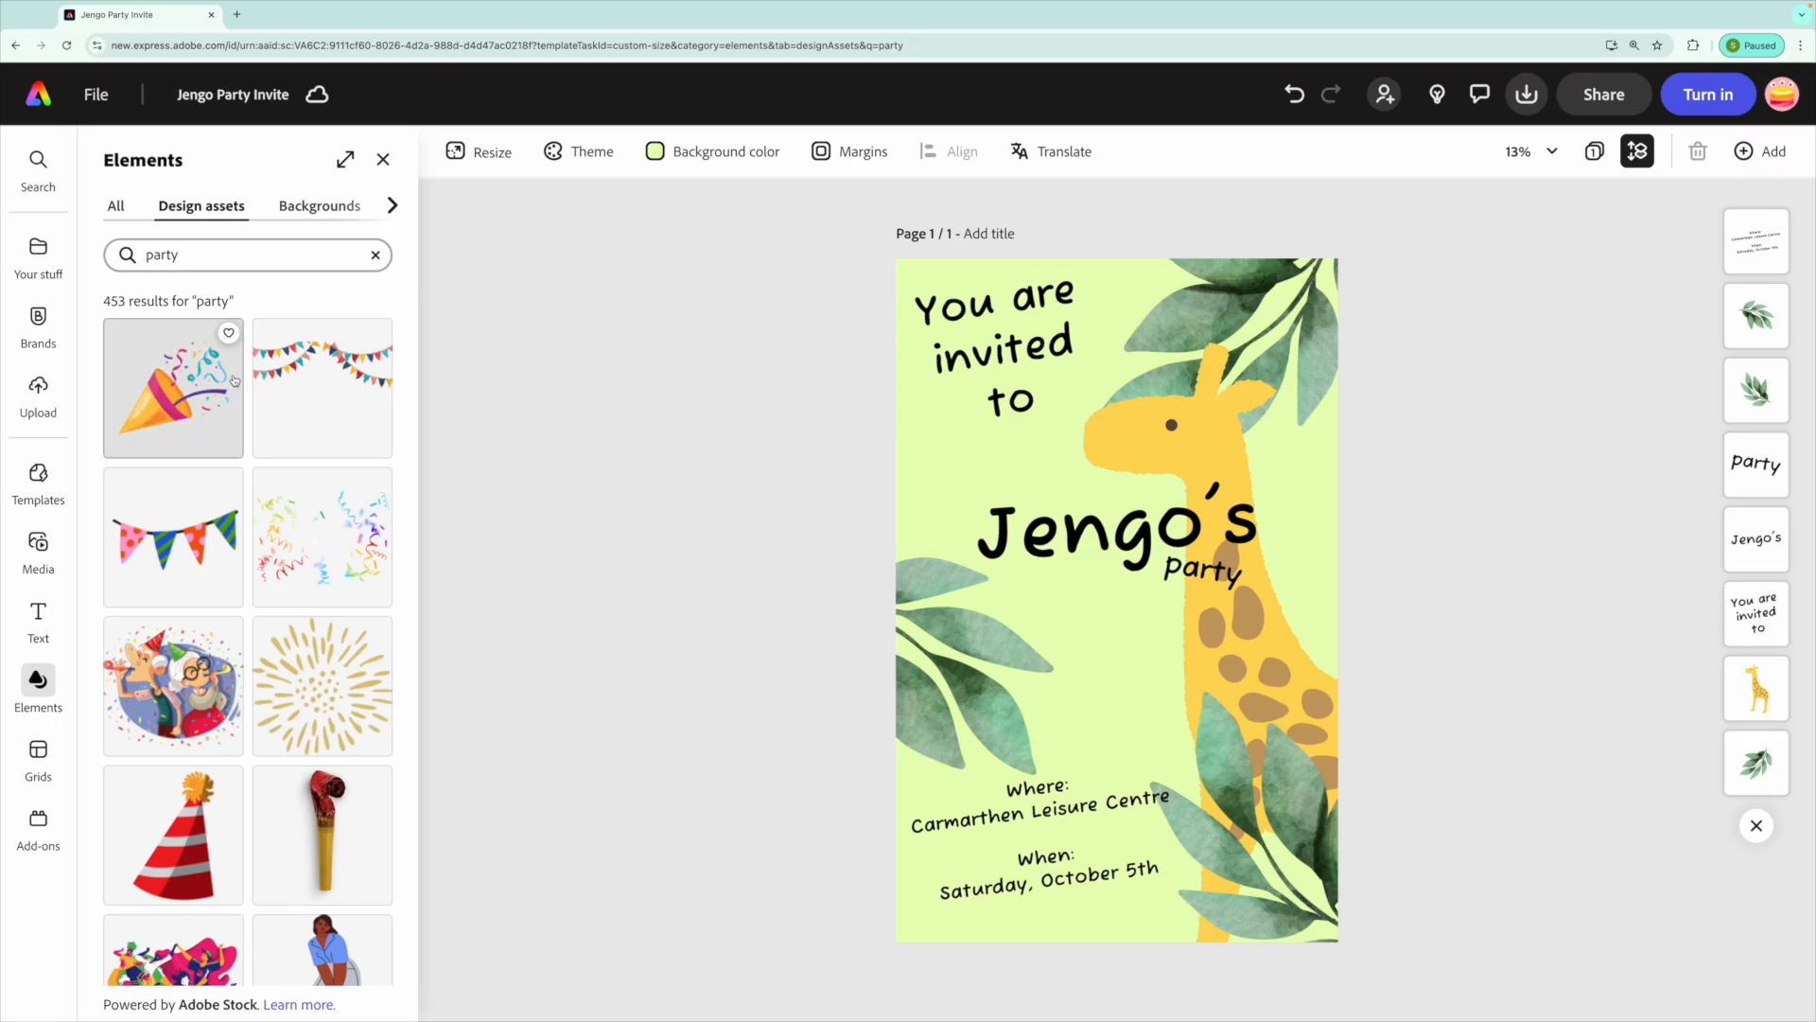
scroll(321, 686, "down", 3)
left_click(173, 709)
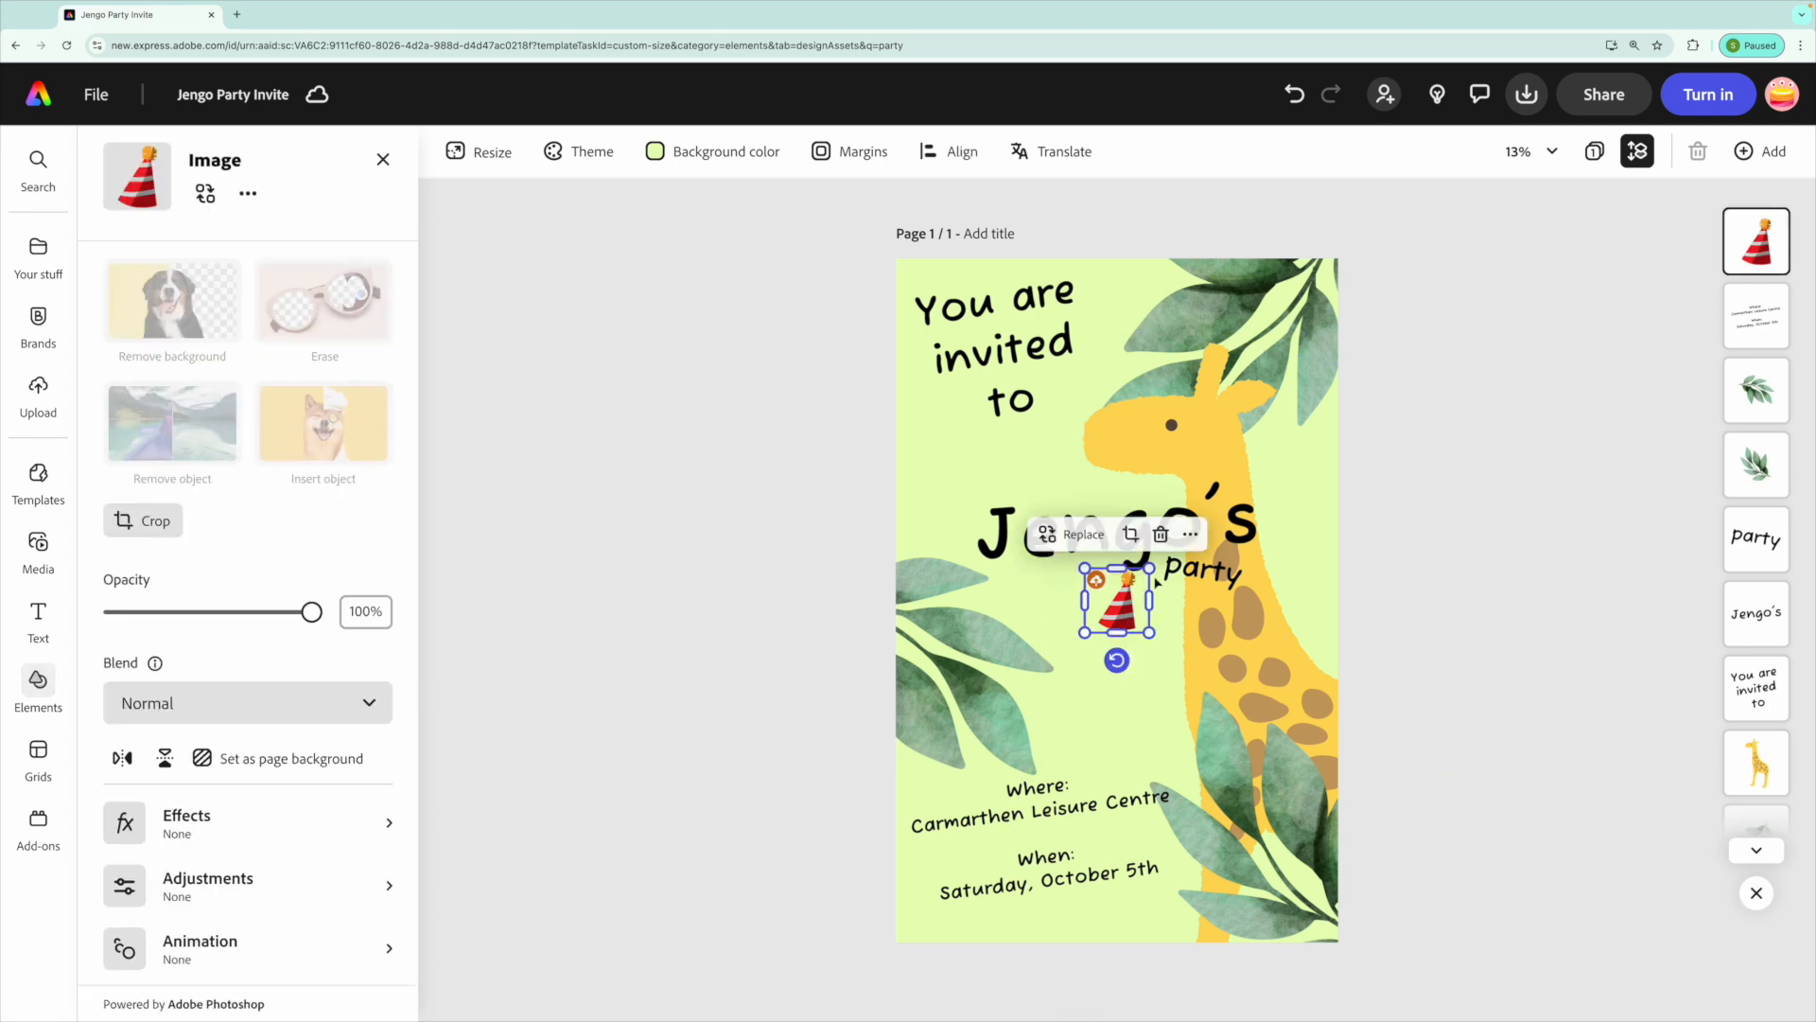
Place the party hat on the giraffe's head and deselect it.
left_click_drag(1130, 598, 1191, 445)
left_click_drag(1209, 380, 1214, 374)
left_click(831, 444)
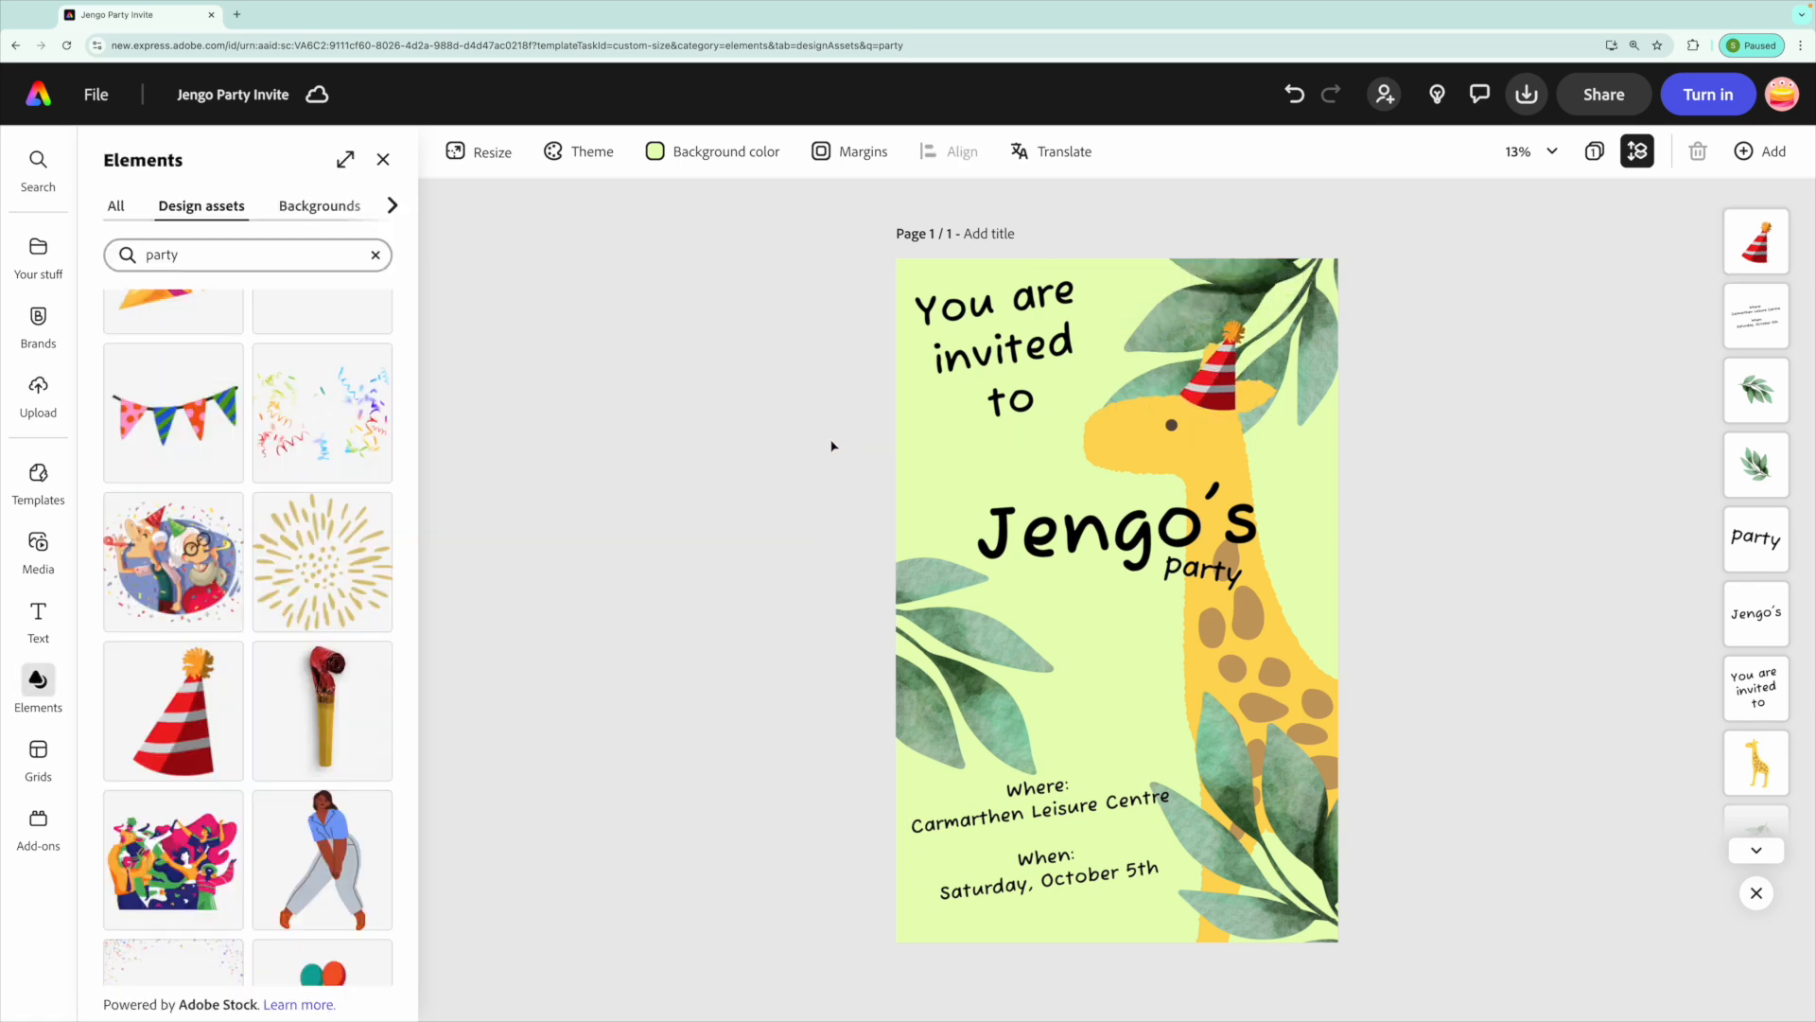
Select the "Jengo's" title and set its outline thickness to 100.
left_click(383, 159)
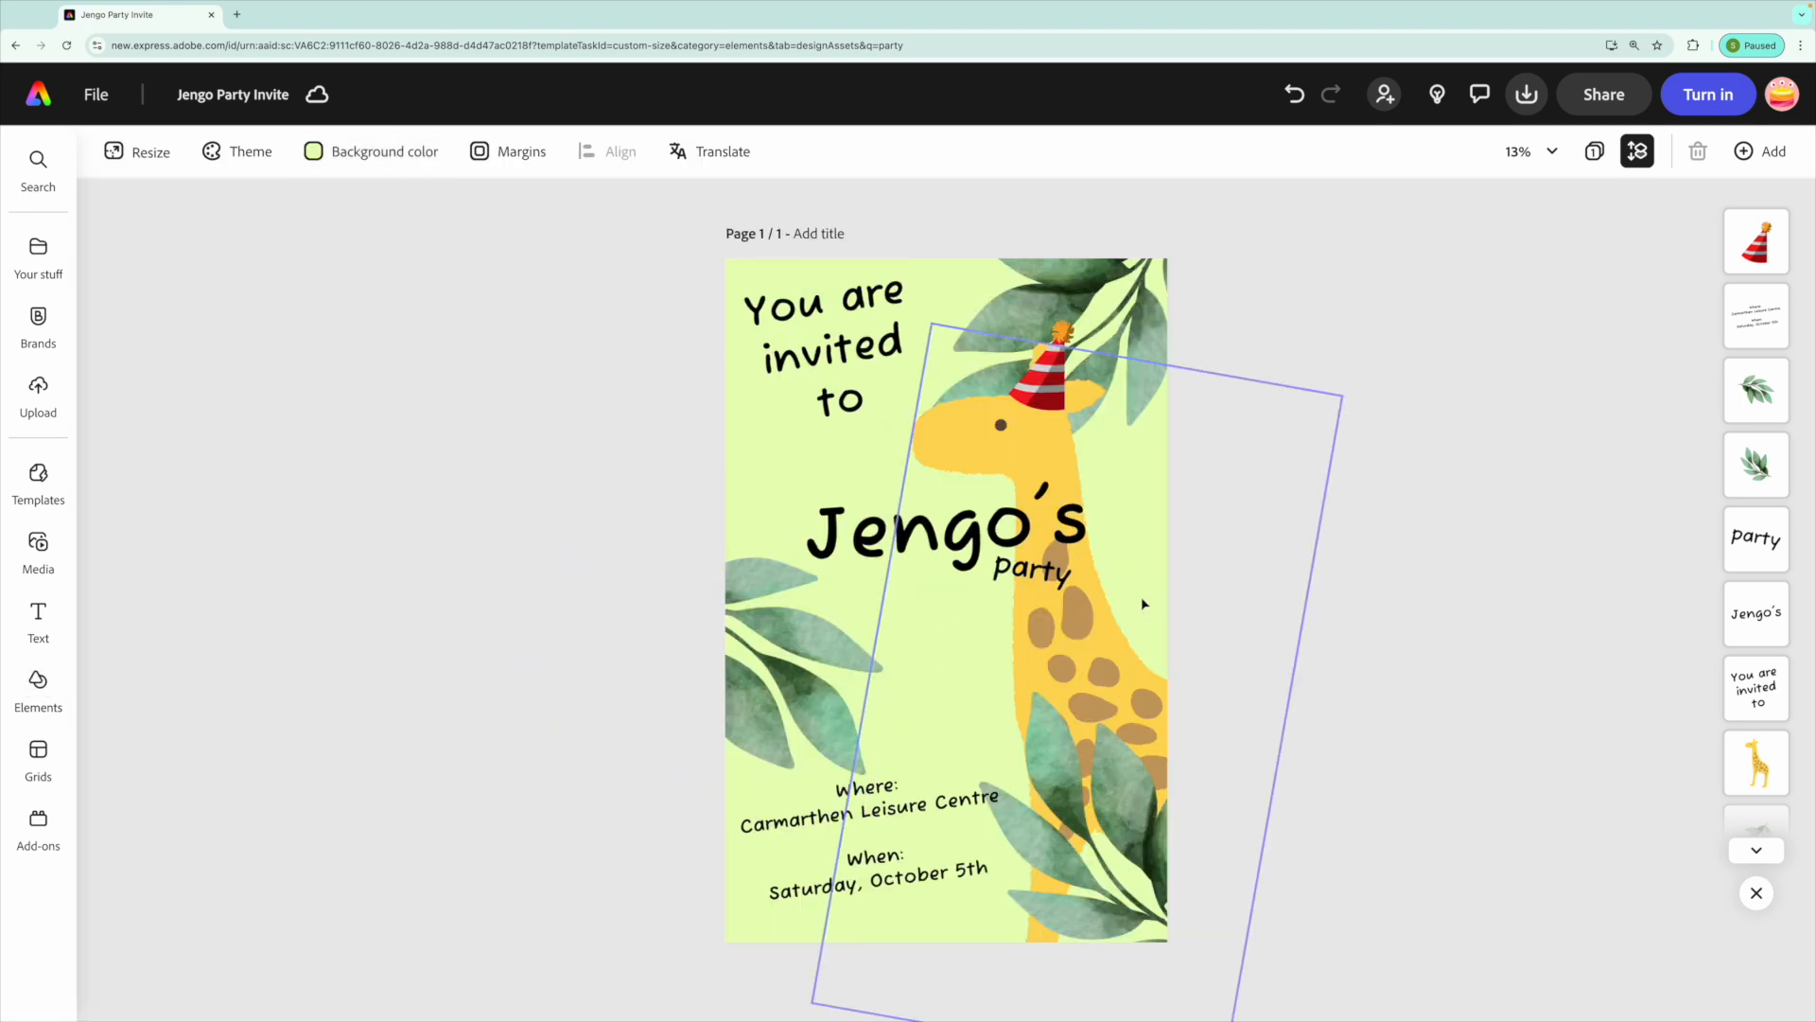
left_click(908, 539)
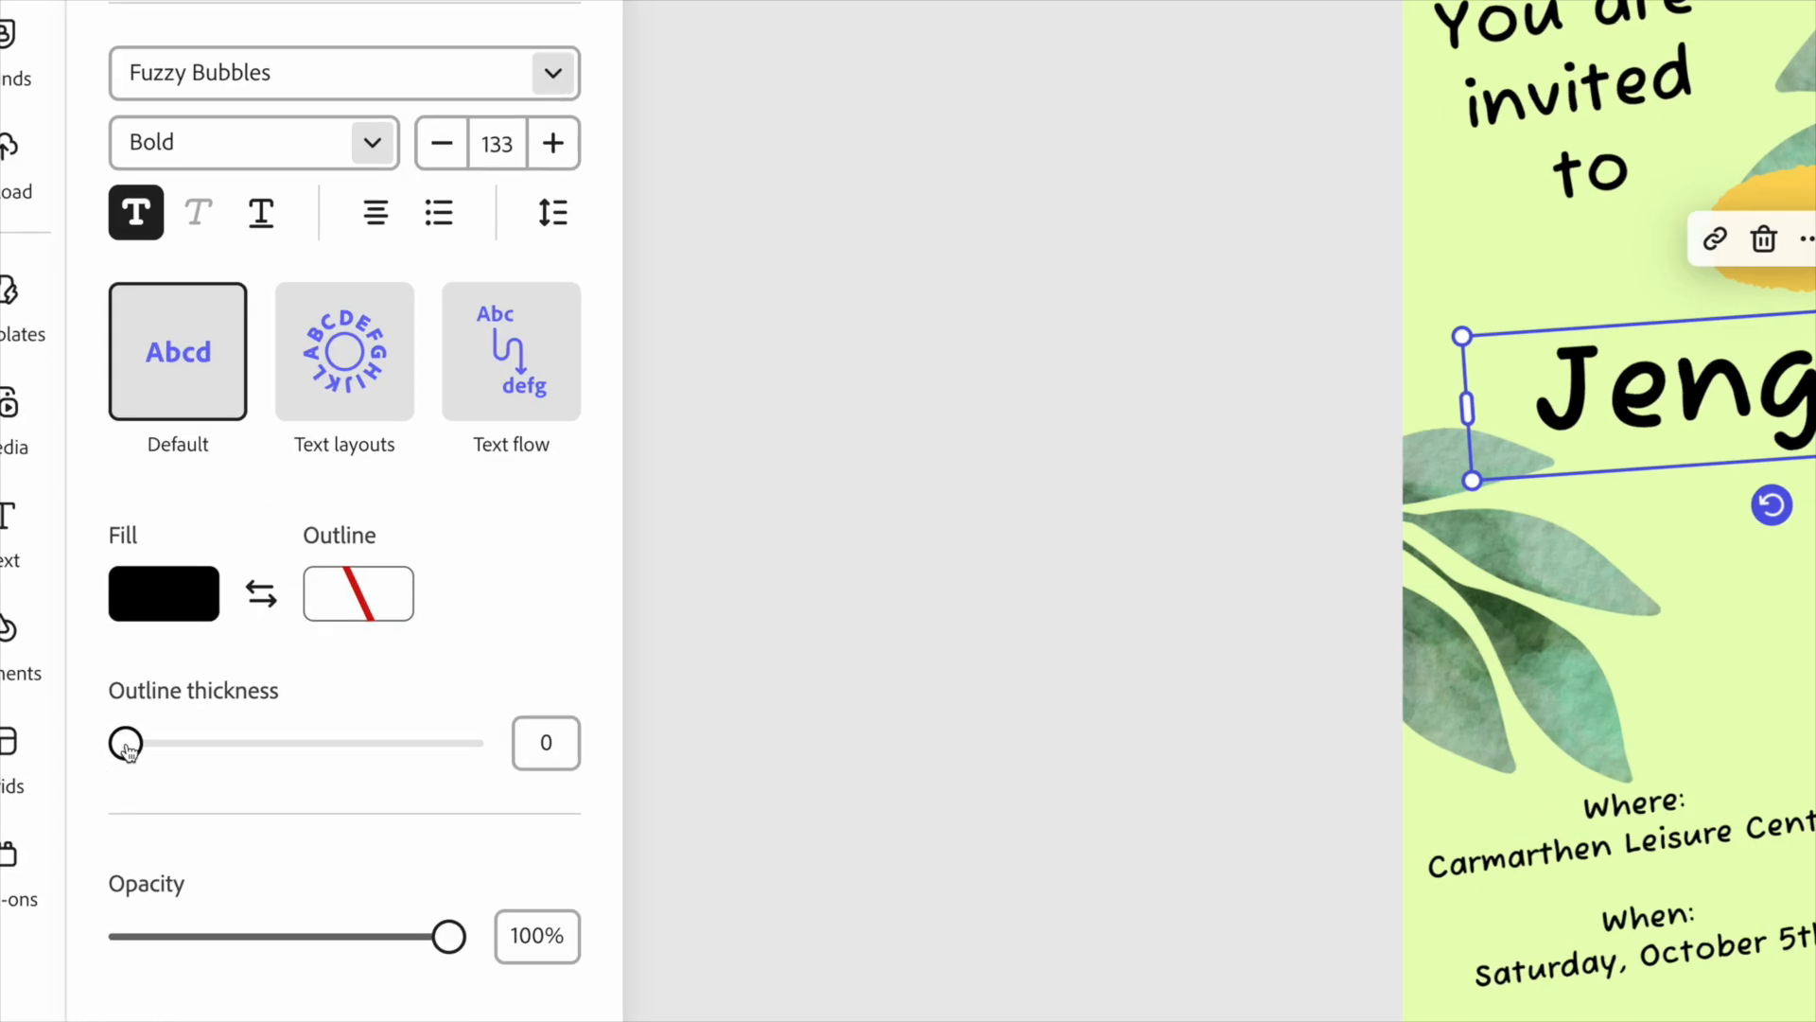
left_click_drag(114, 750, 556, 757)
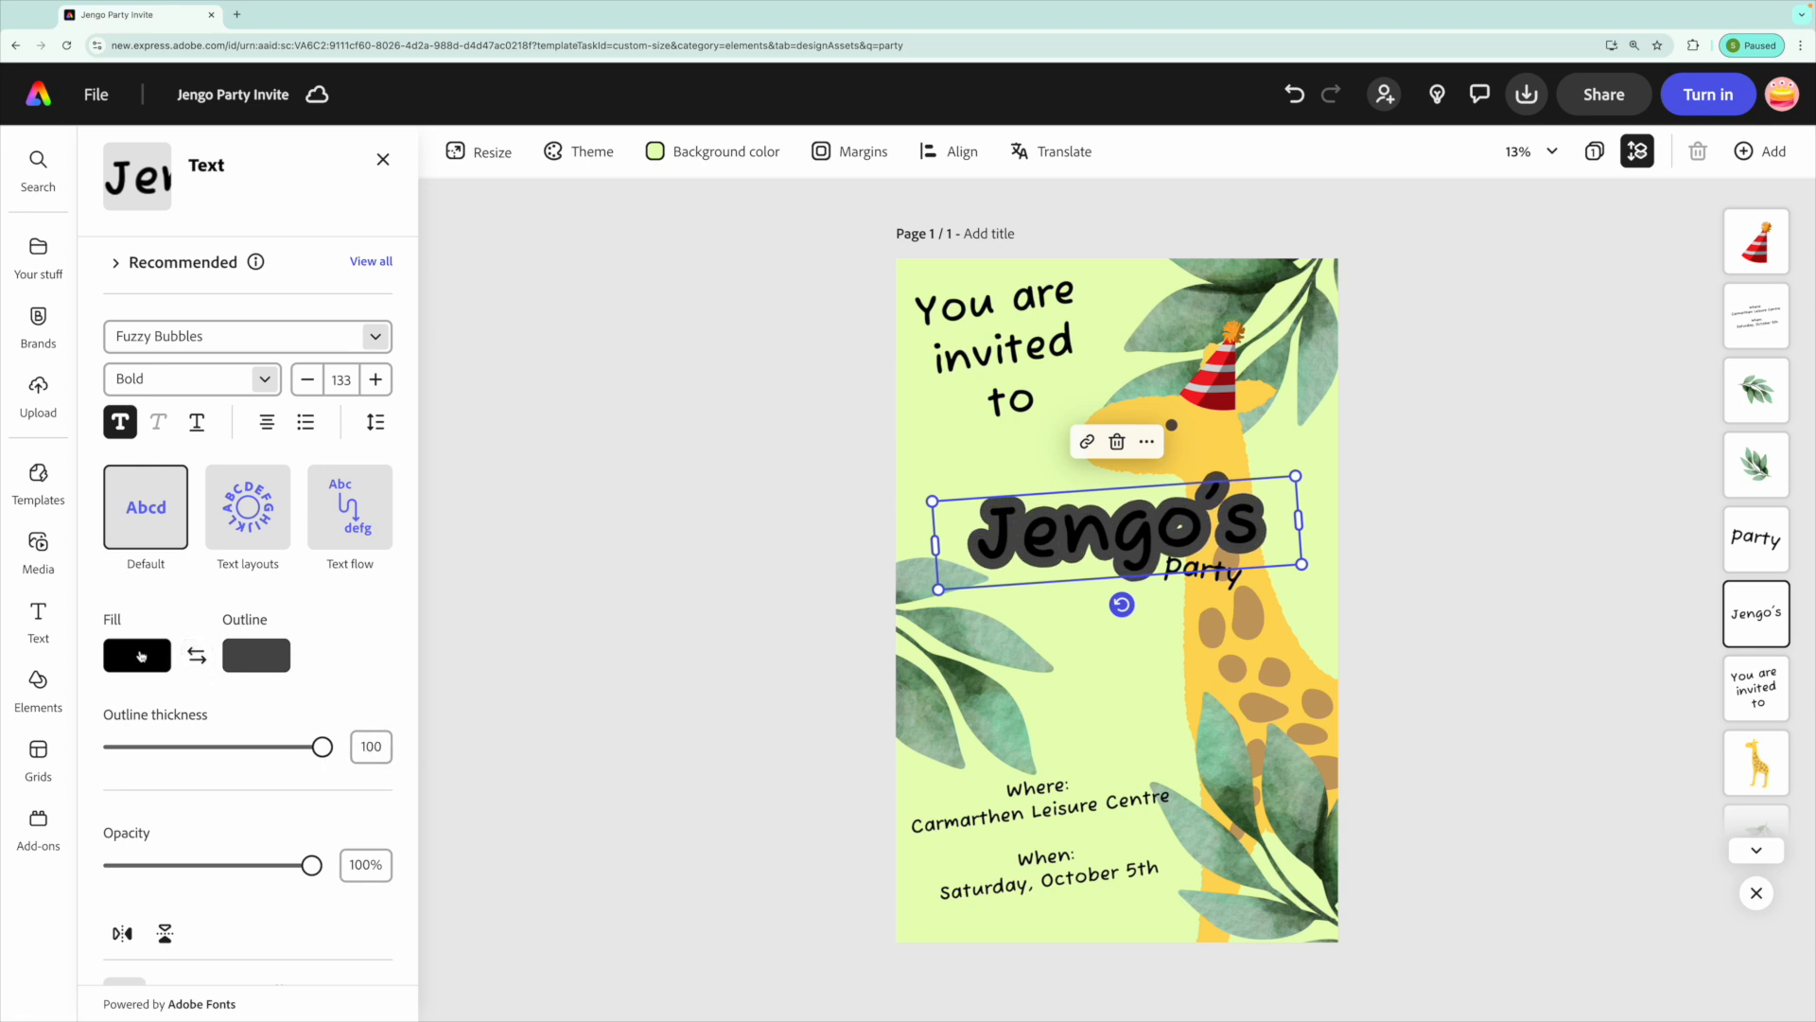
Set the title's fill colour to the dark green sampled from a leaf with the eyedropper.
left_click(140, 655)
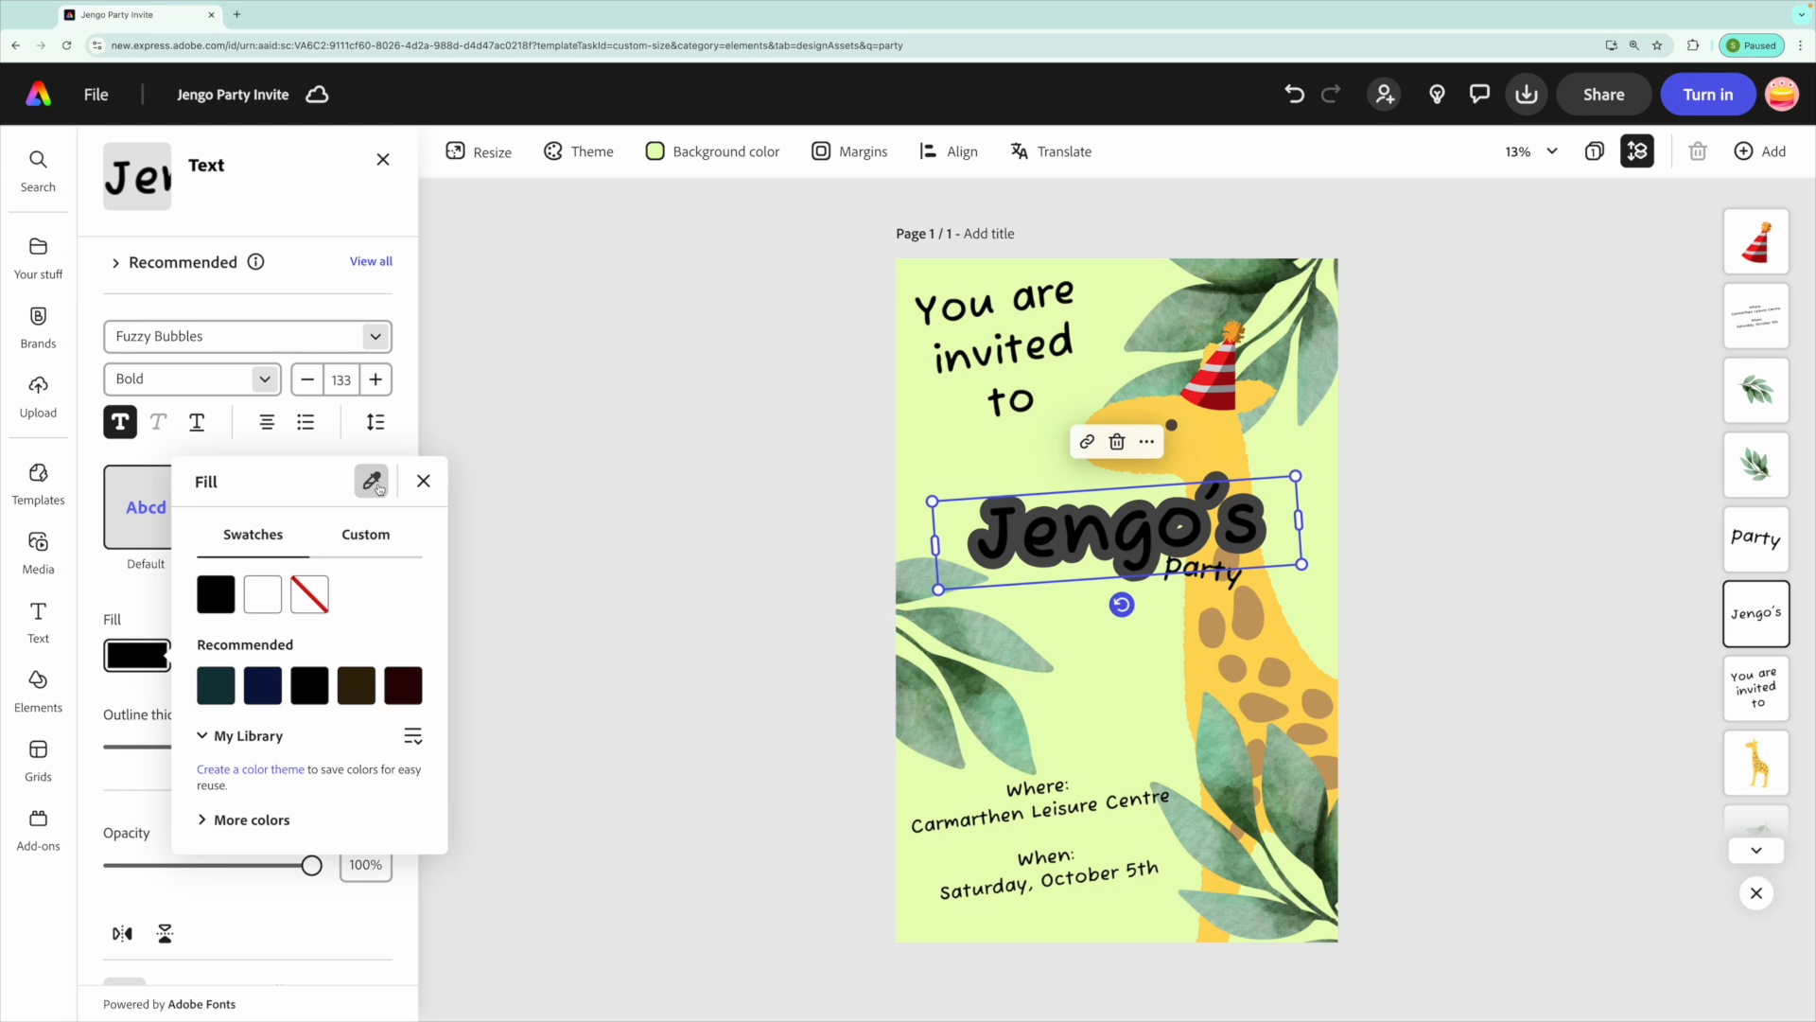
left_click(426, 465)
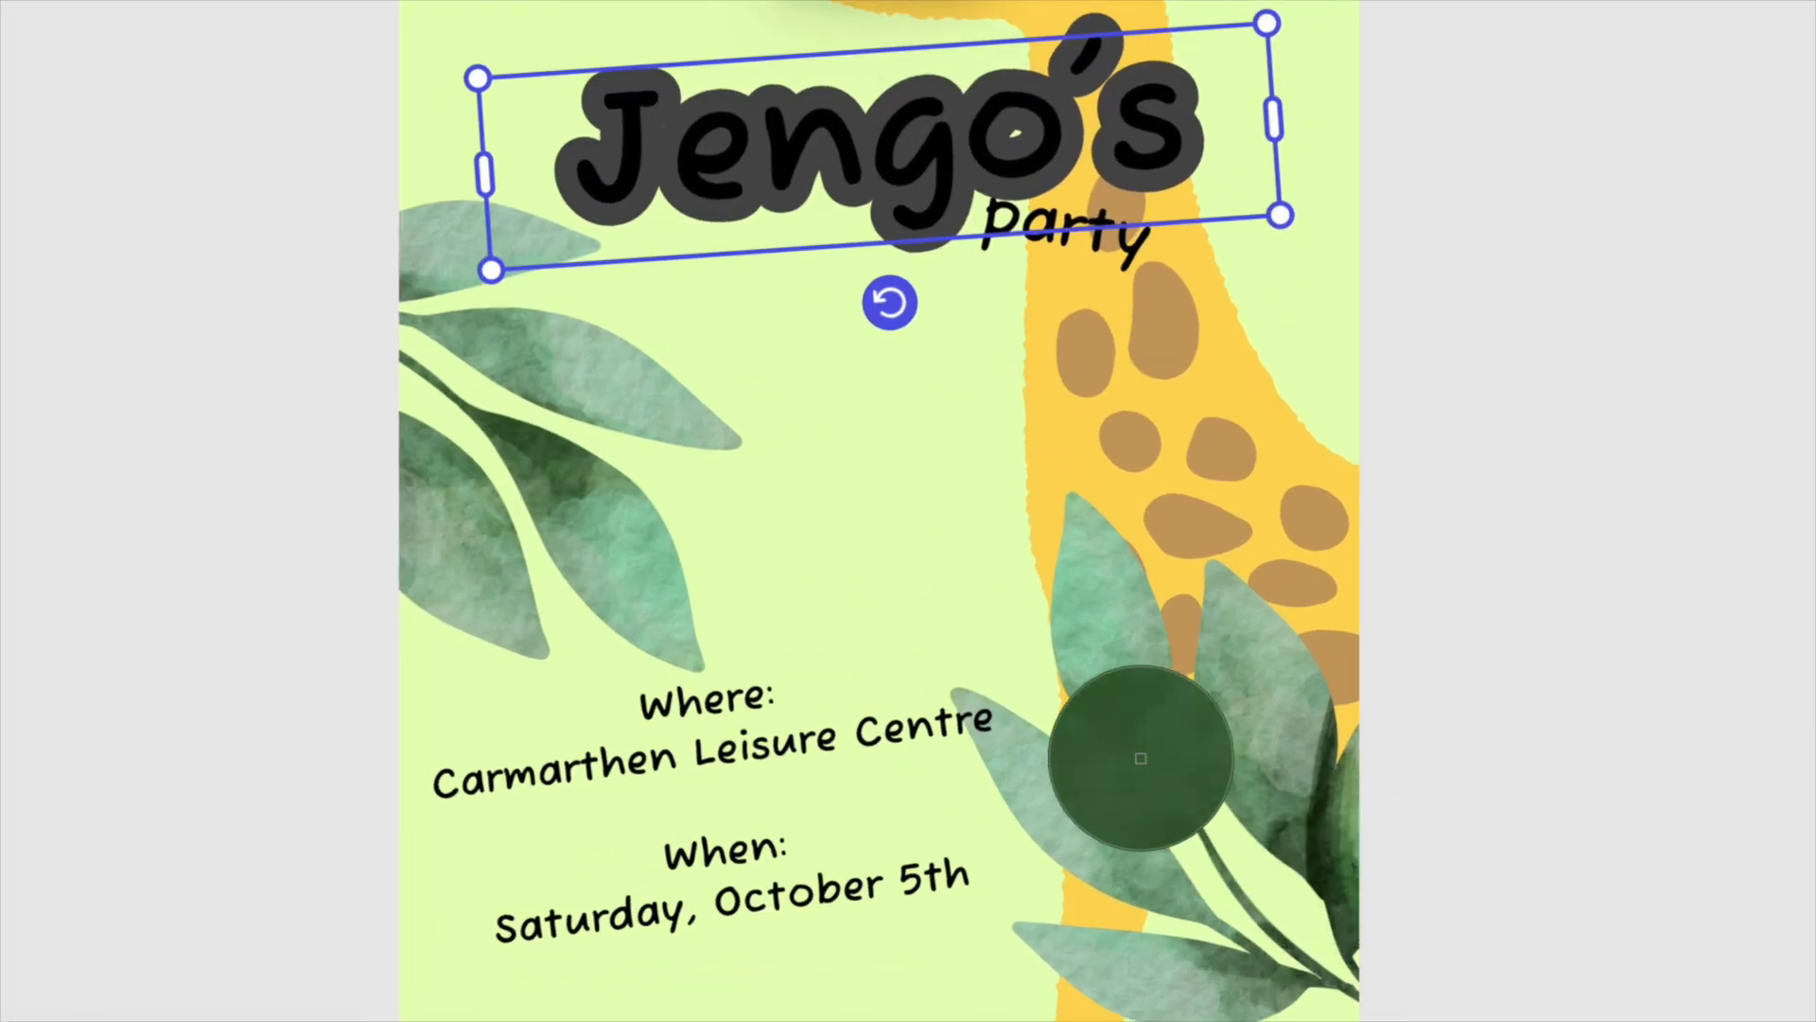
left_click(1141, 758)
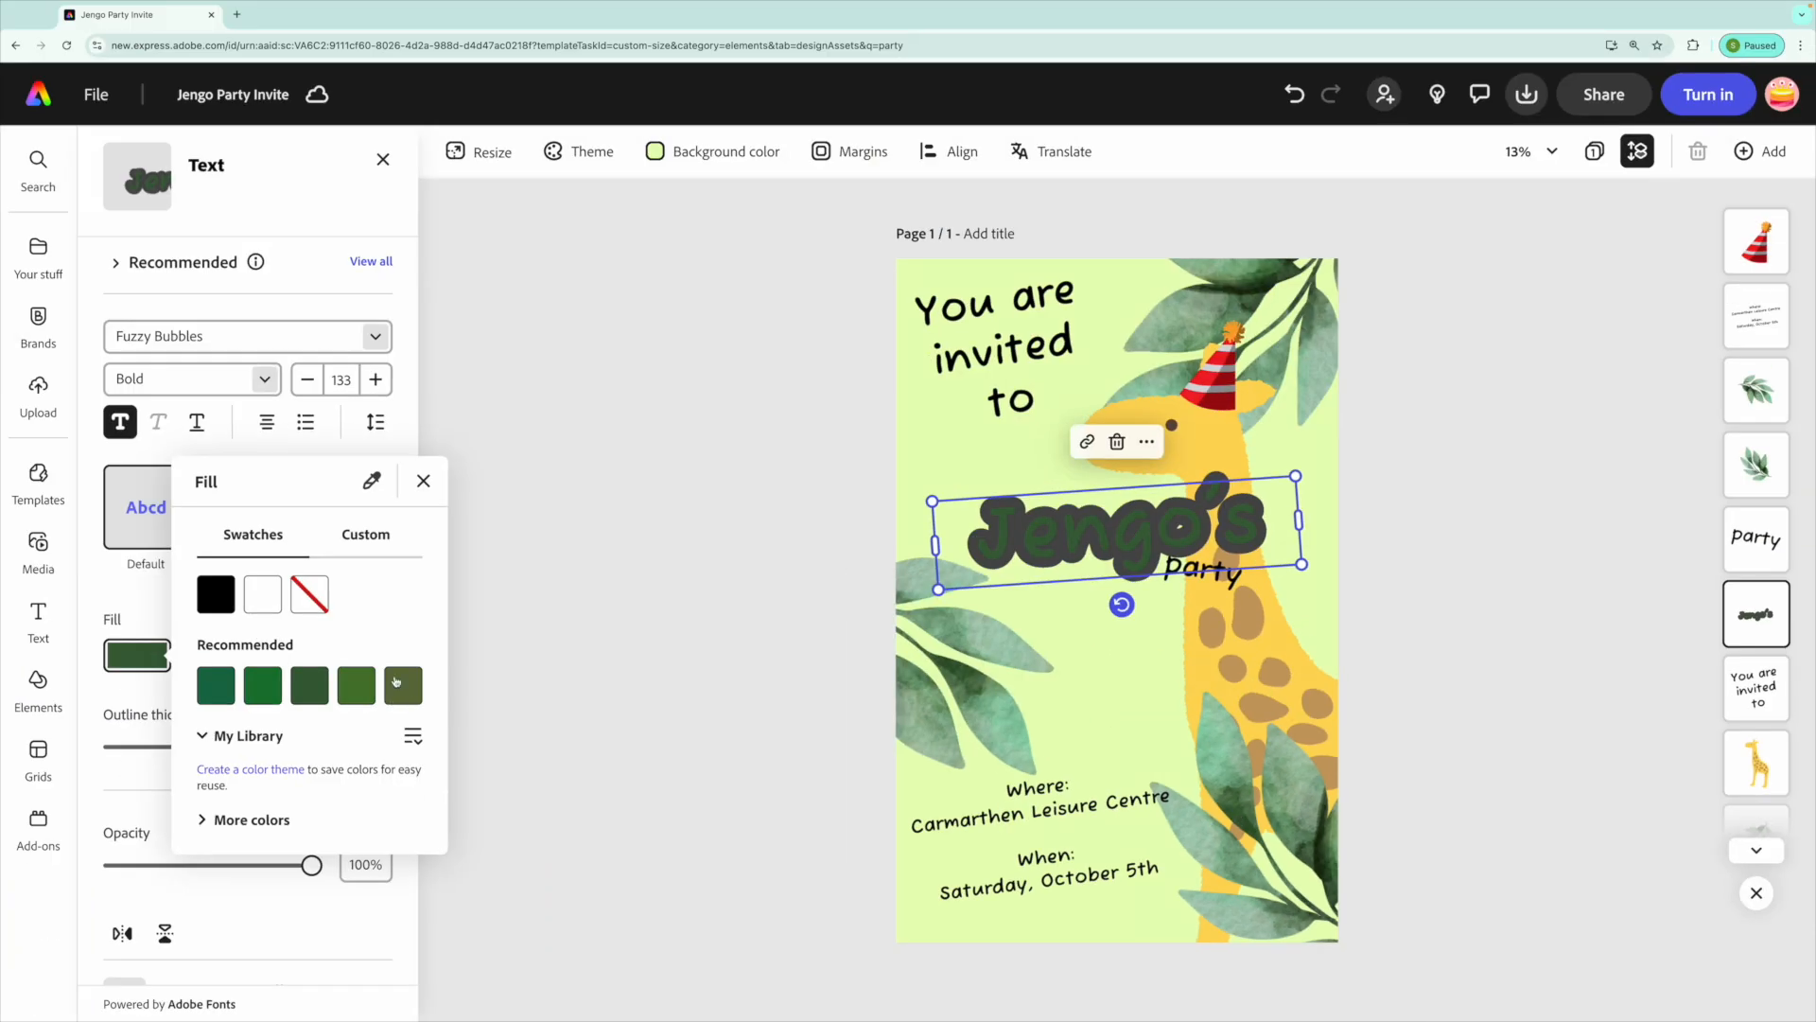
left_click(147, 613)
Set the title's outline colour to the light green sampled from the top leaf with the eyedropper, then deselect.
left_click(256, 654)
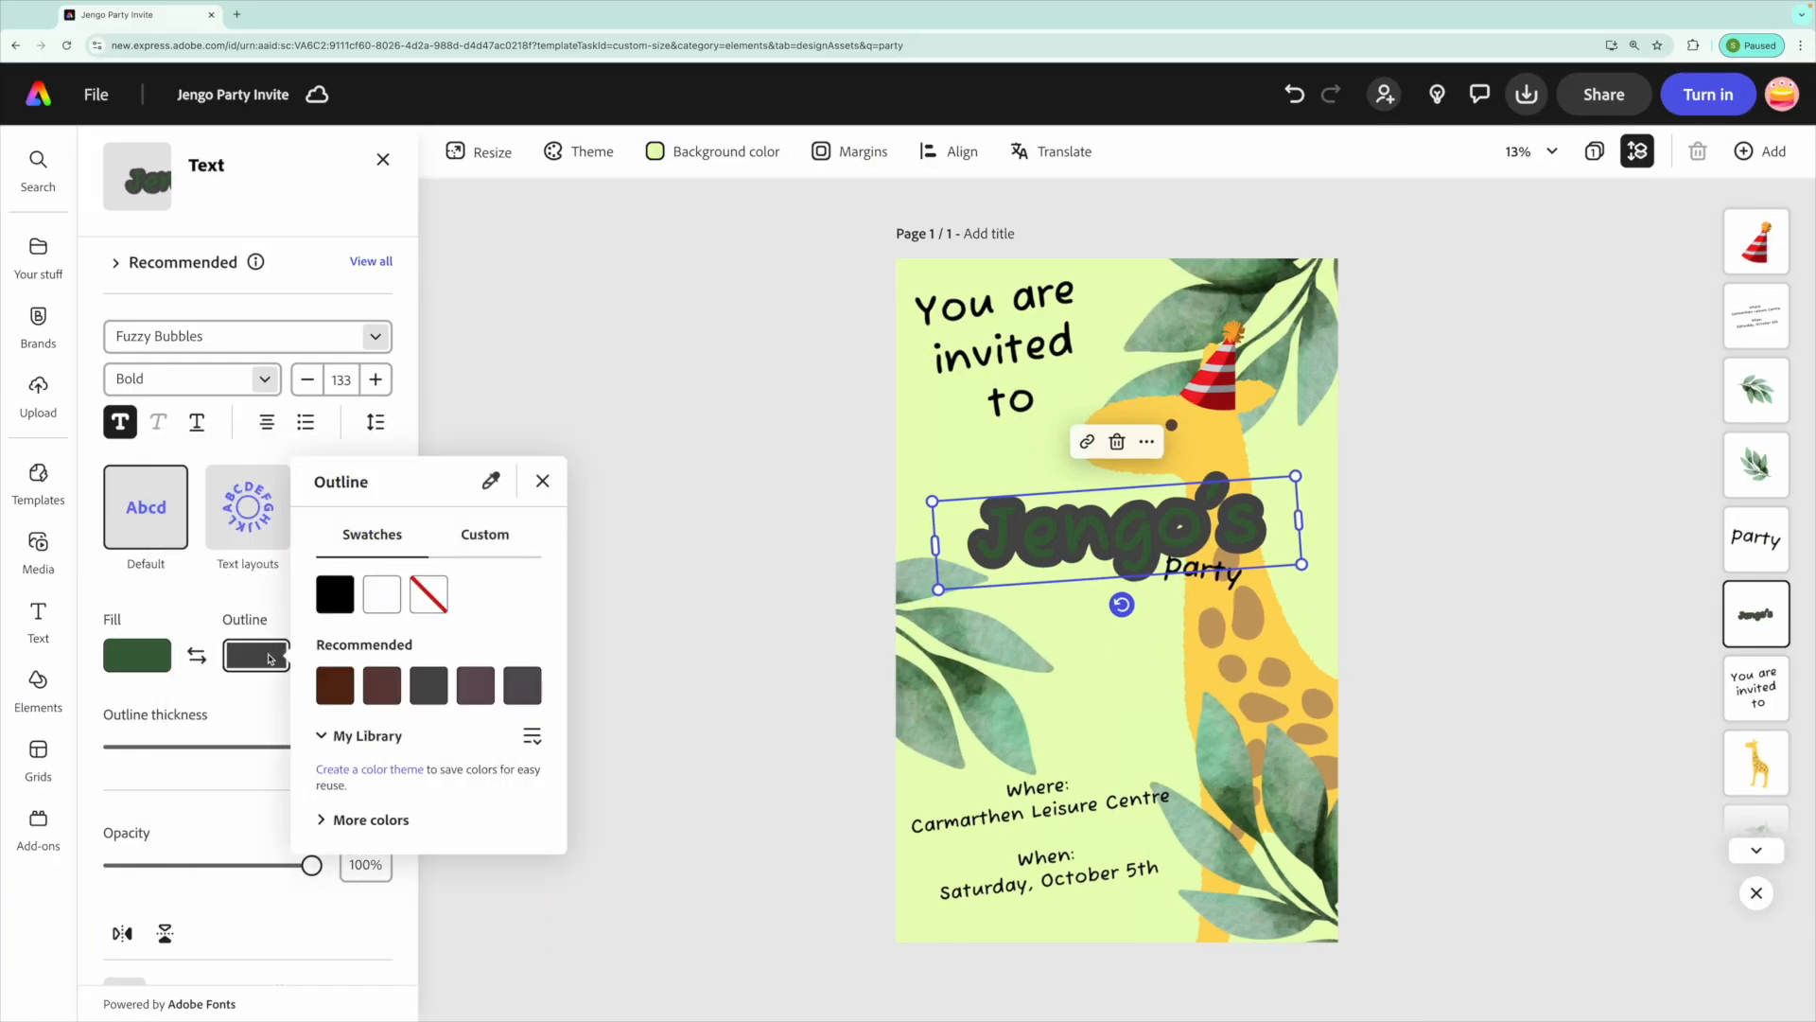
left_click(491, 481)
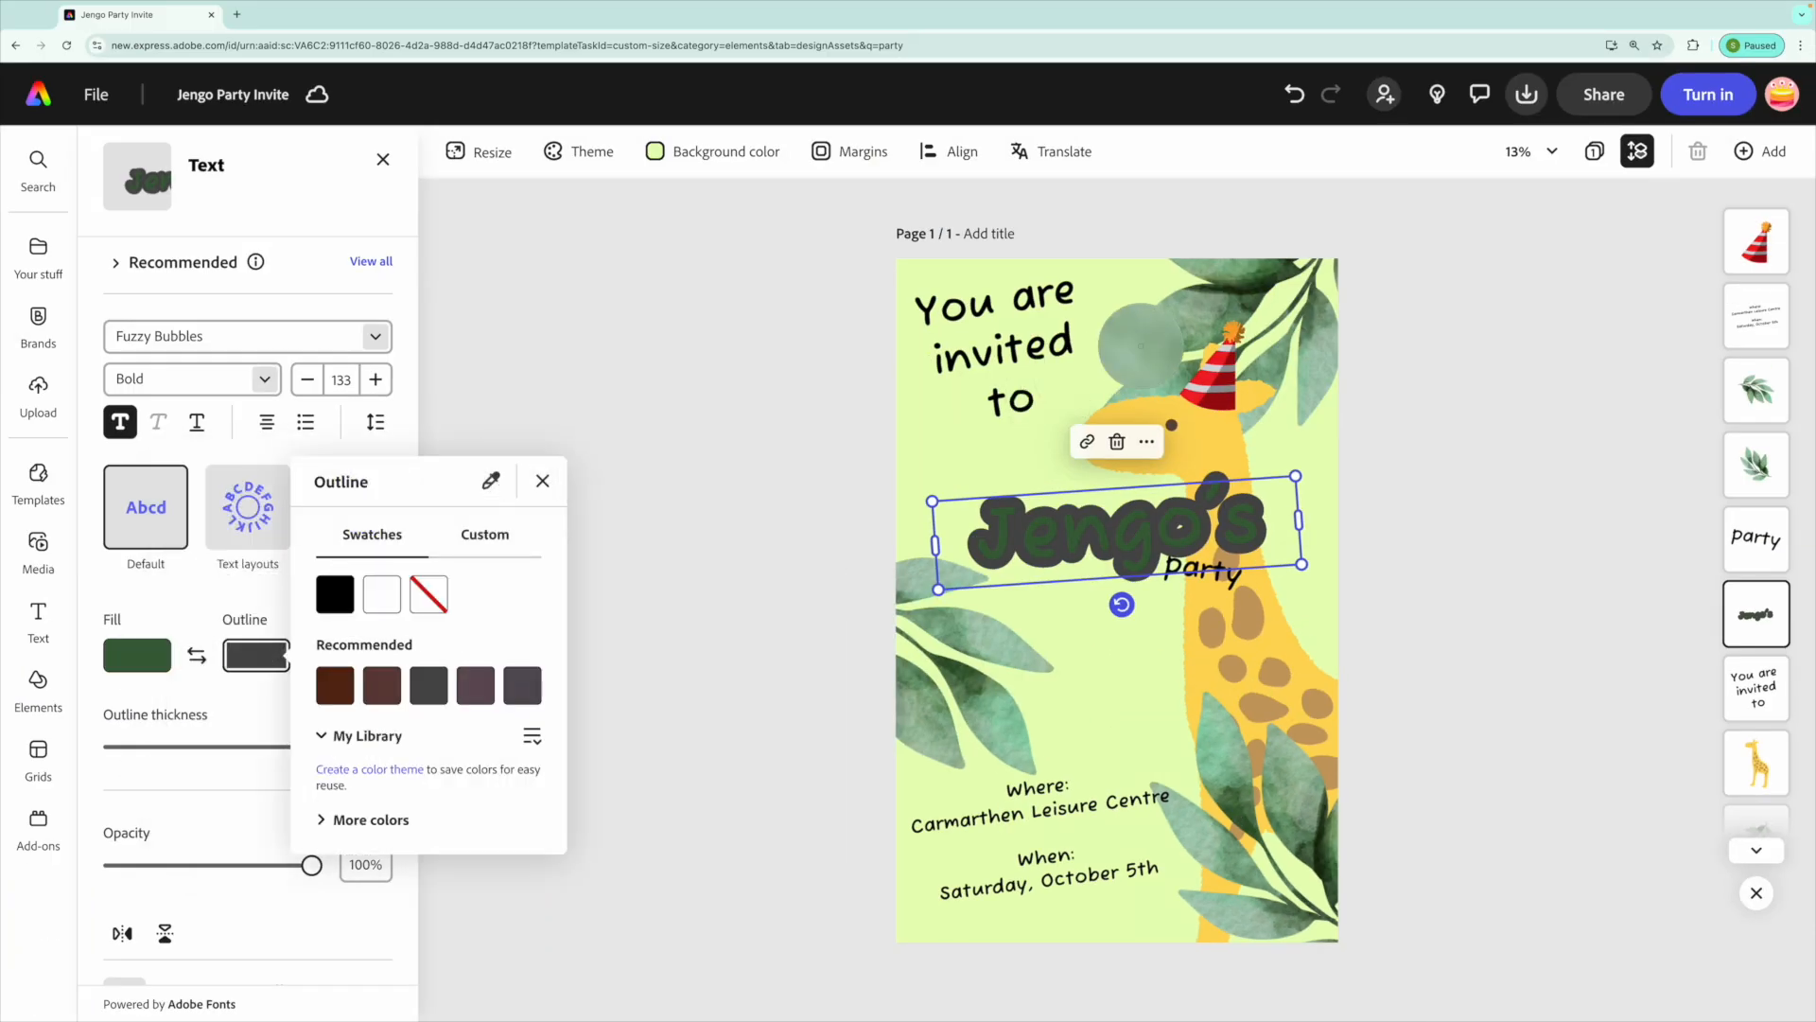
left_click(1148, 337)
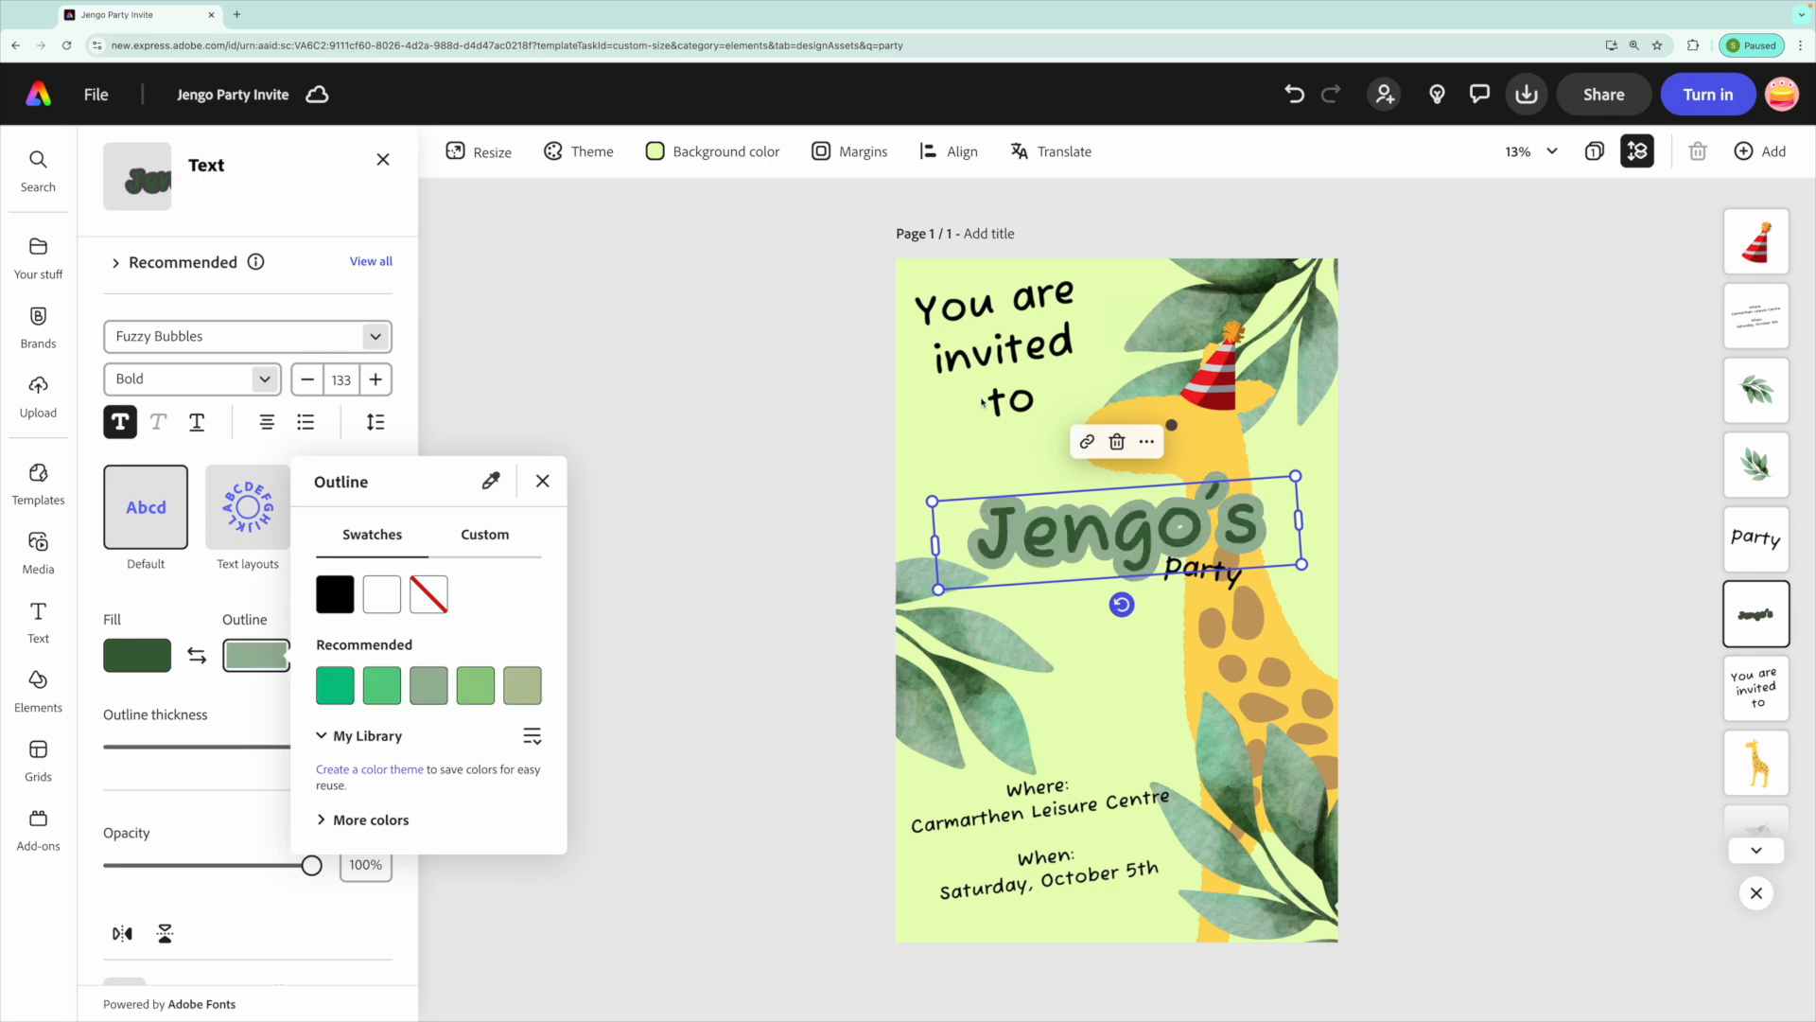
left_click(542, 483)
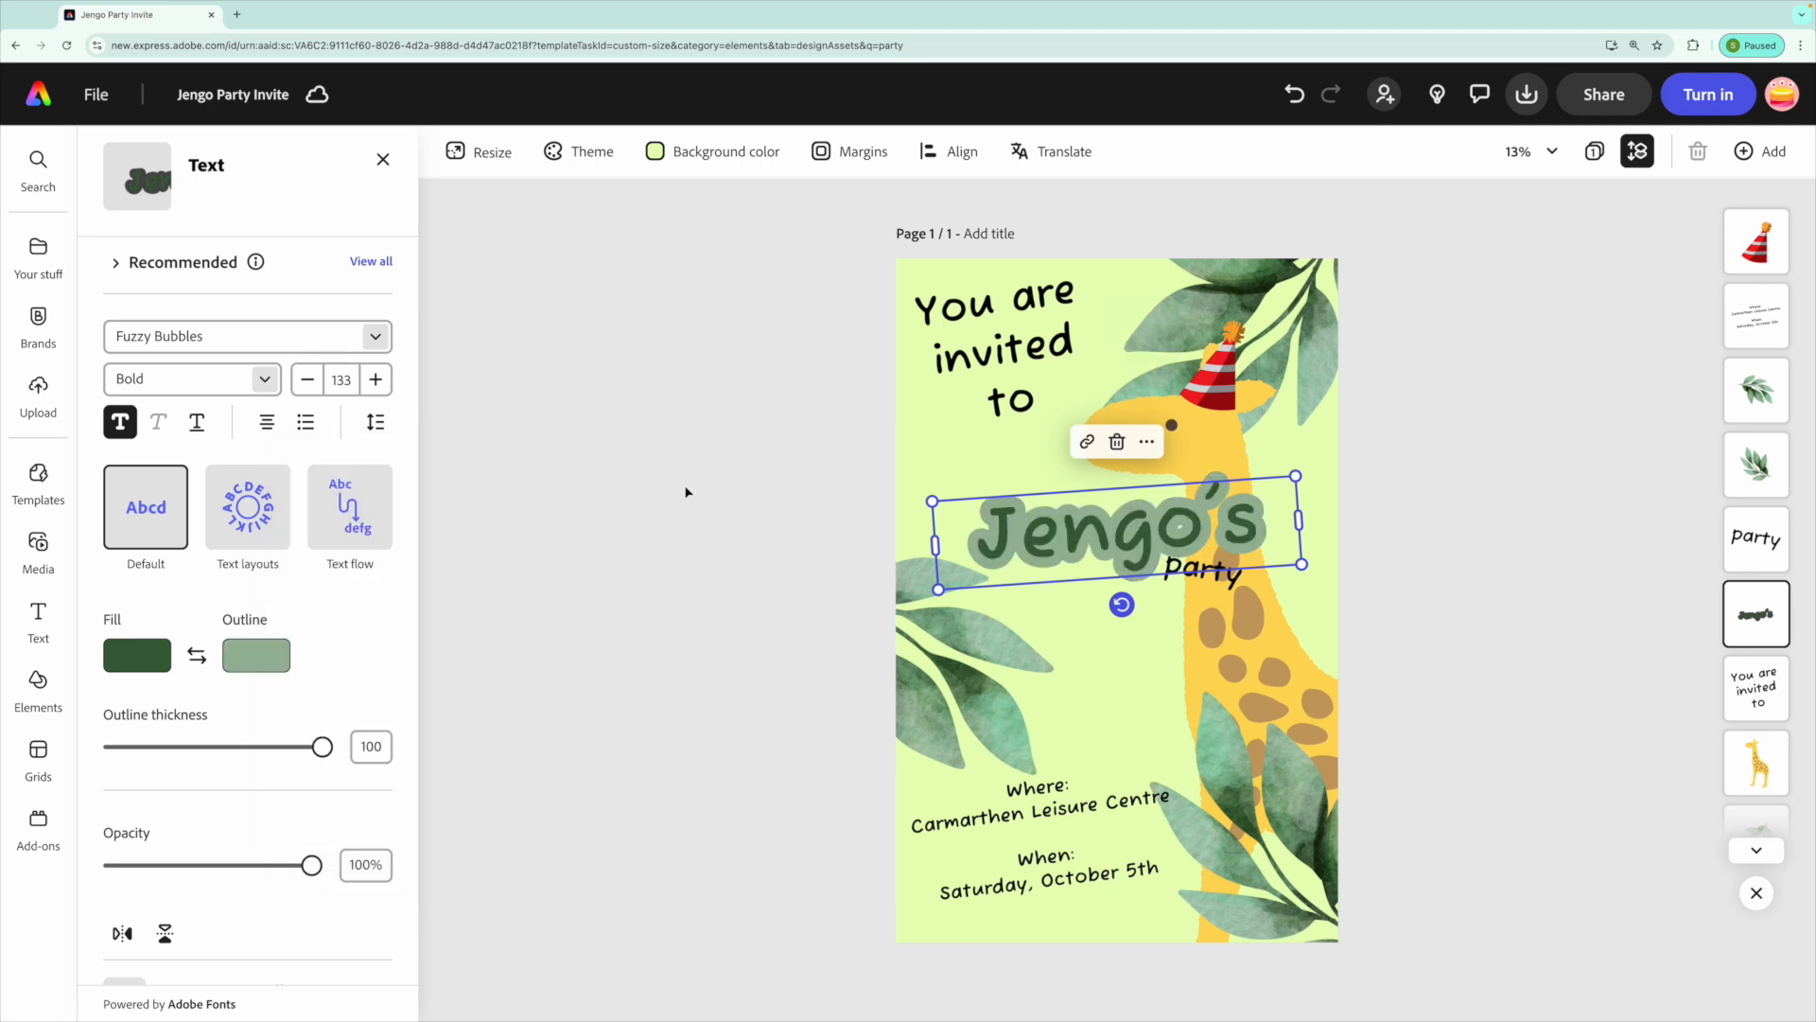
left_click(749, 491)
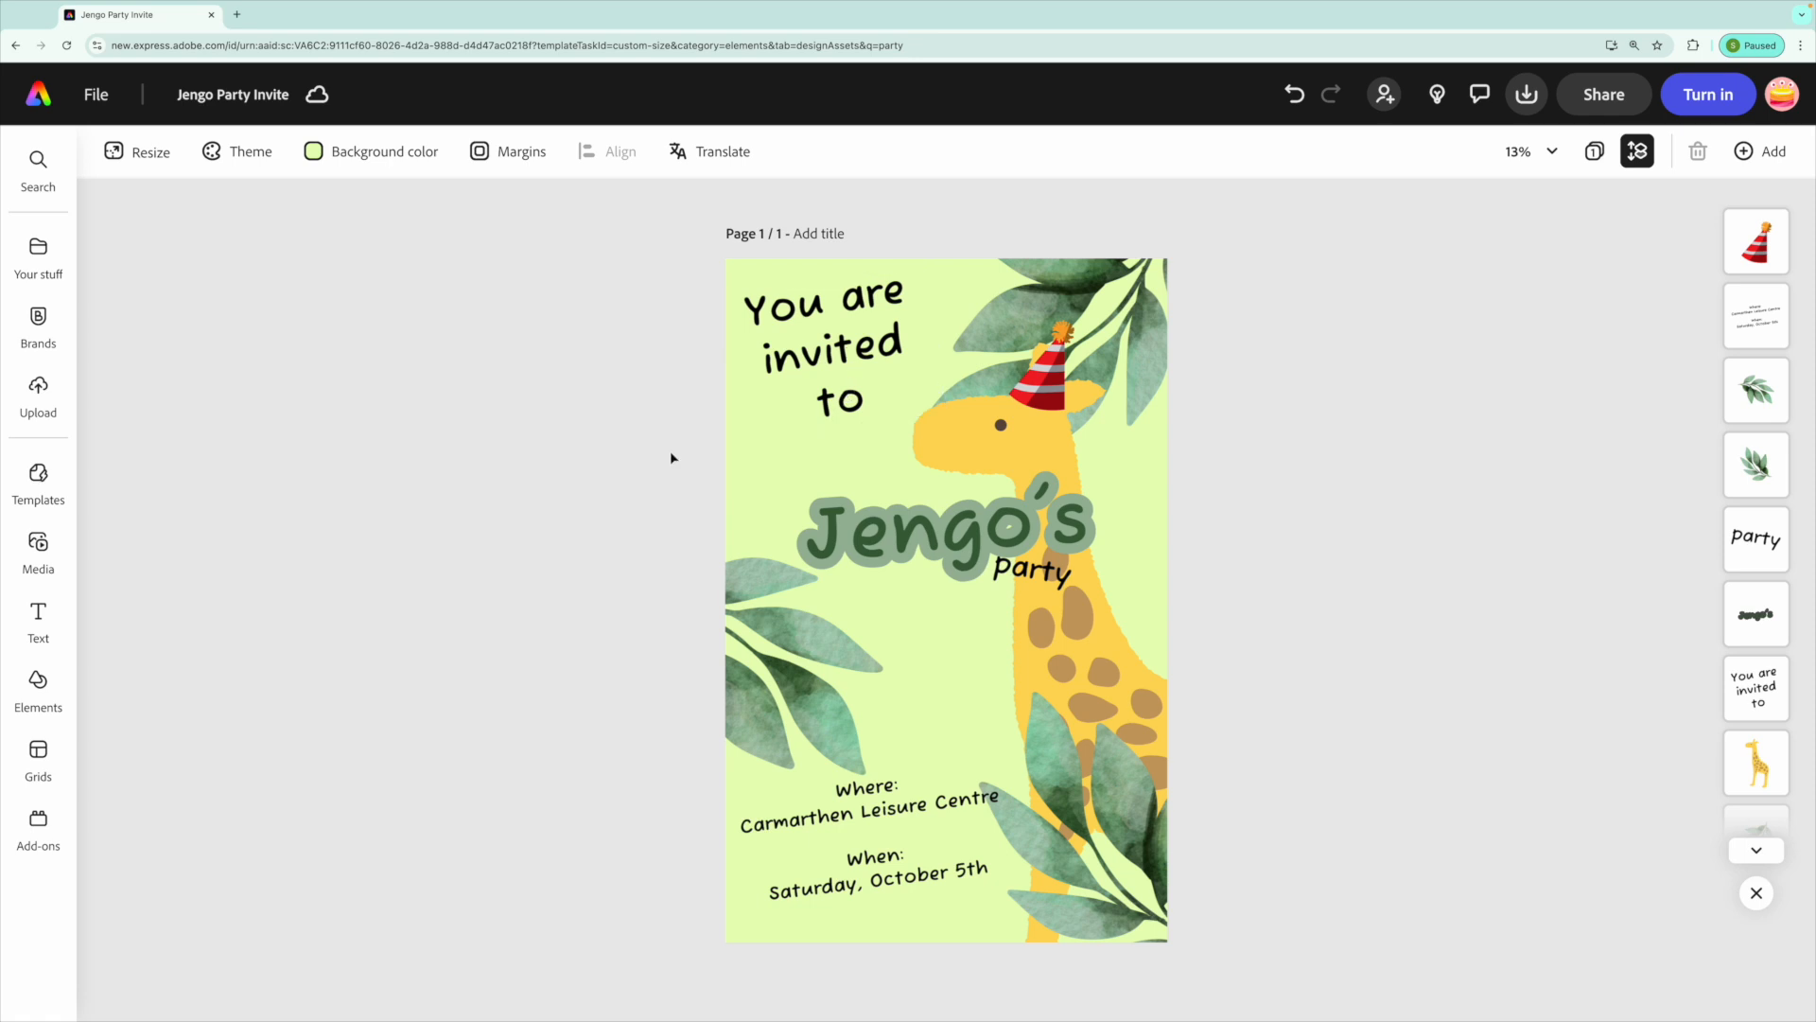
Nudge the "You are invited to" text and the "party" text slightly lower, then deselect.
left_click(831, 402)
left_click_drag(1028, 357, 1034, 380)
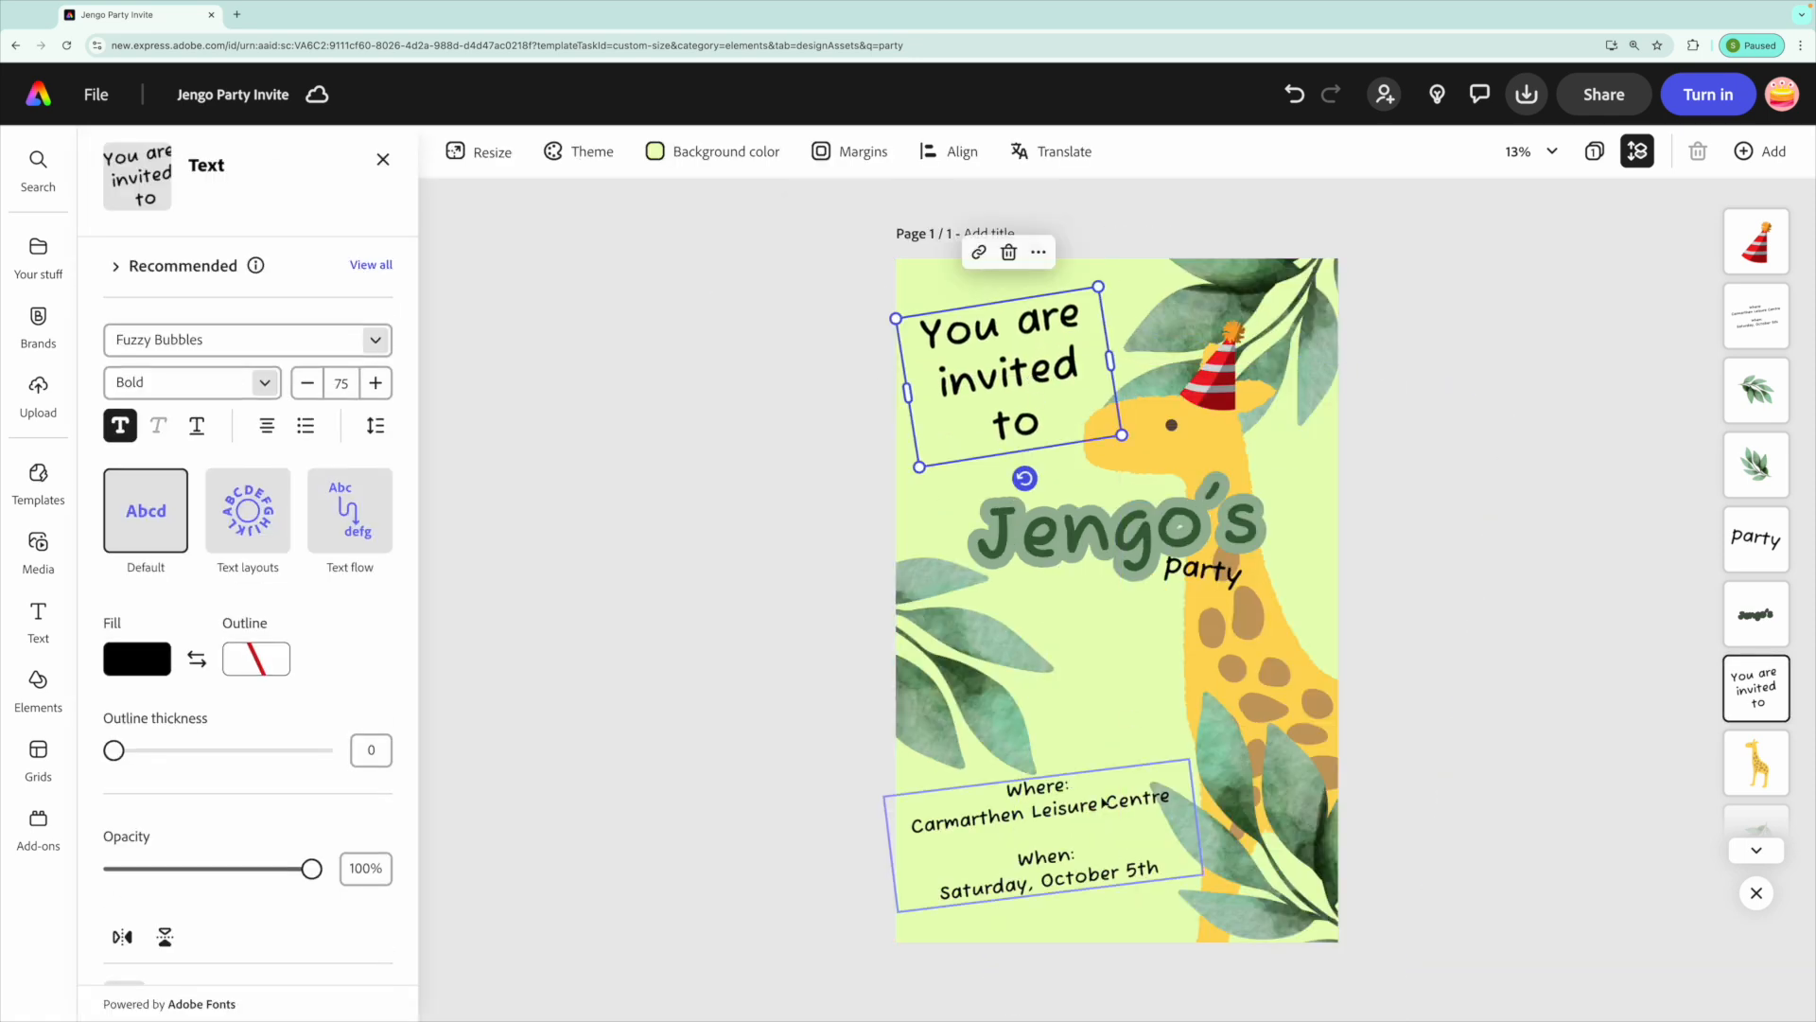
left_click(1187, 568)
left_click_drag(1186, 566, 1108, 552)
left_click_drag(946, 677, 950, 669)
left_click(700, 447)
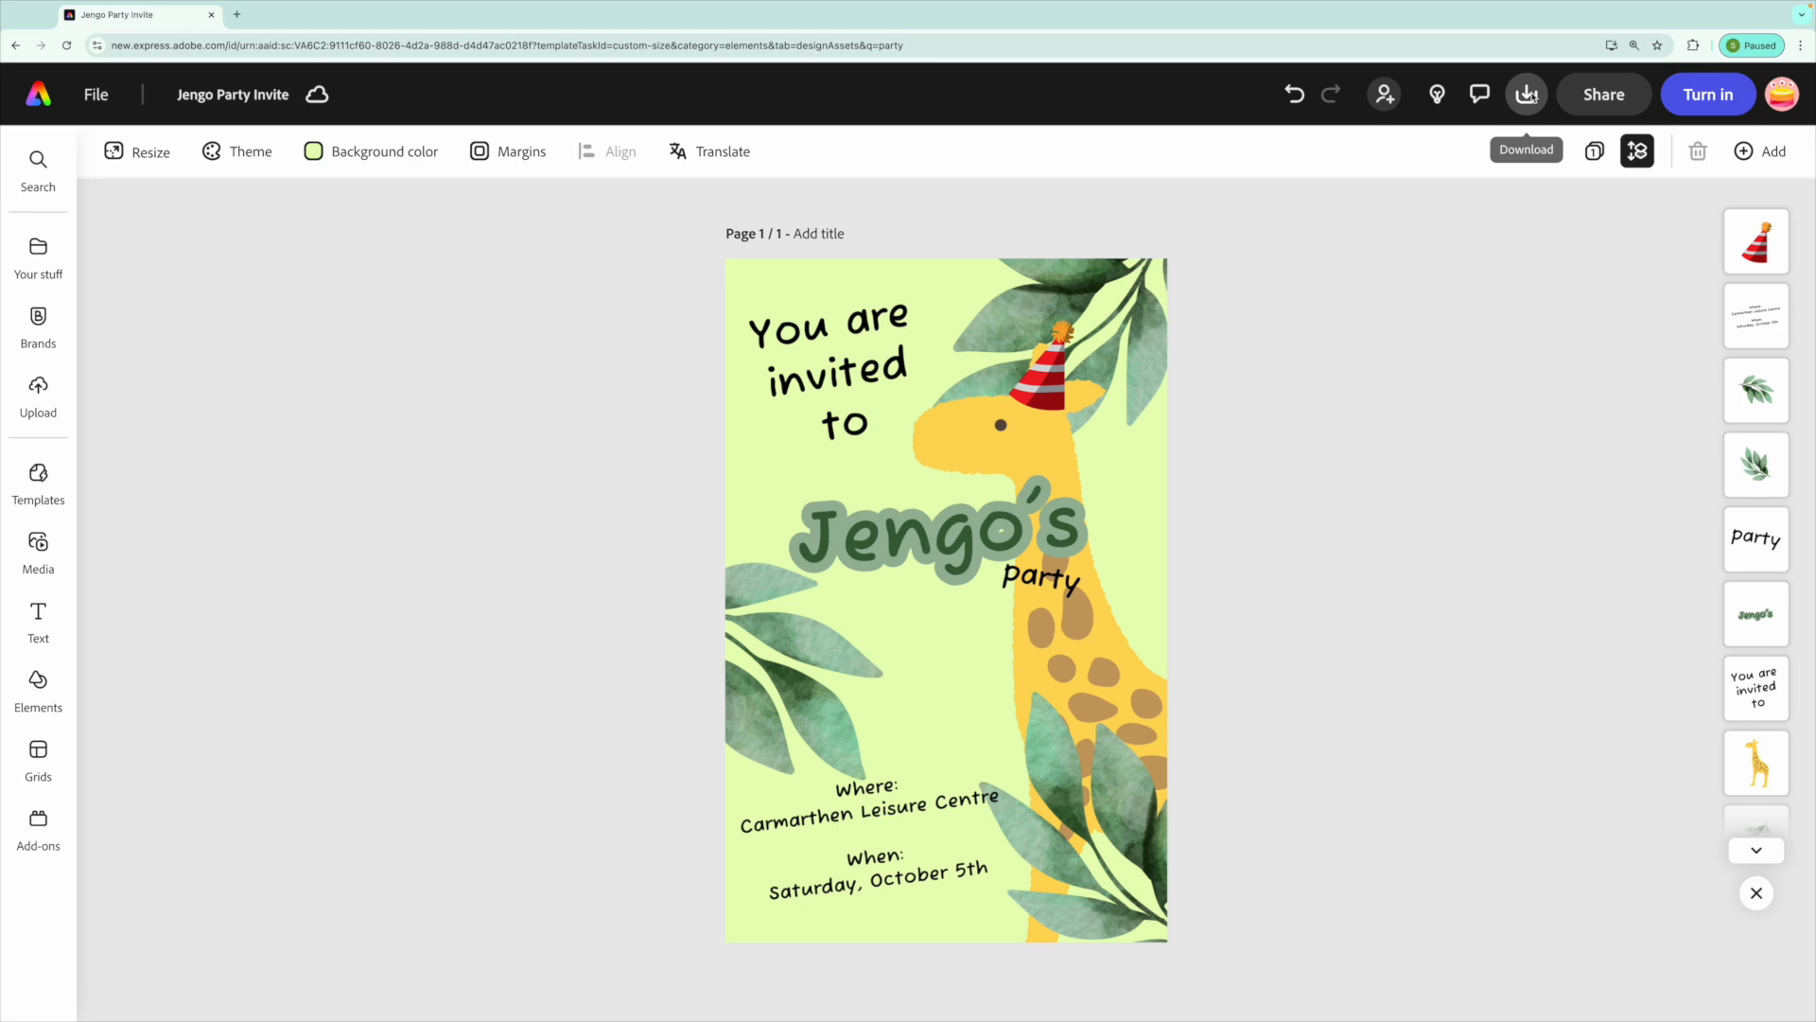
Review the download file format choices and the sharing options without exporting or sharing.
left_click(1532, 95)
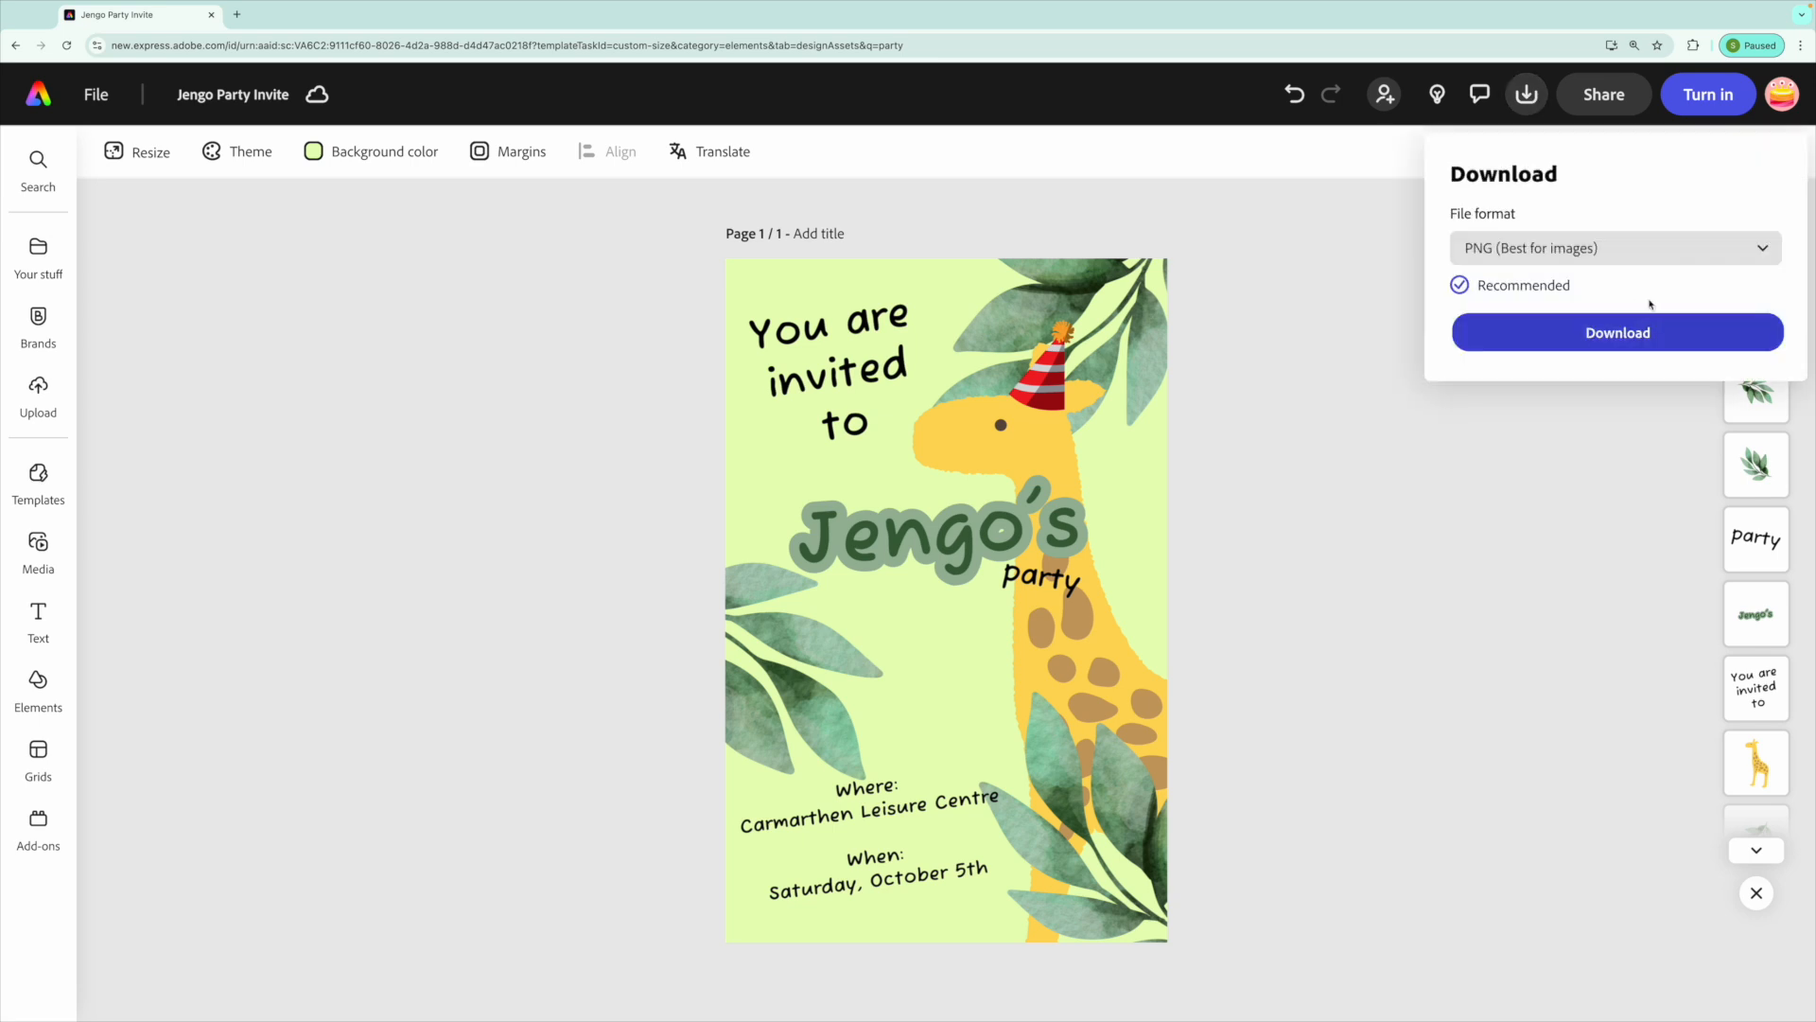
left_click(1627, 254)
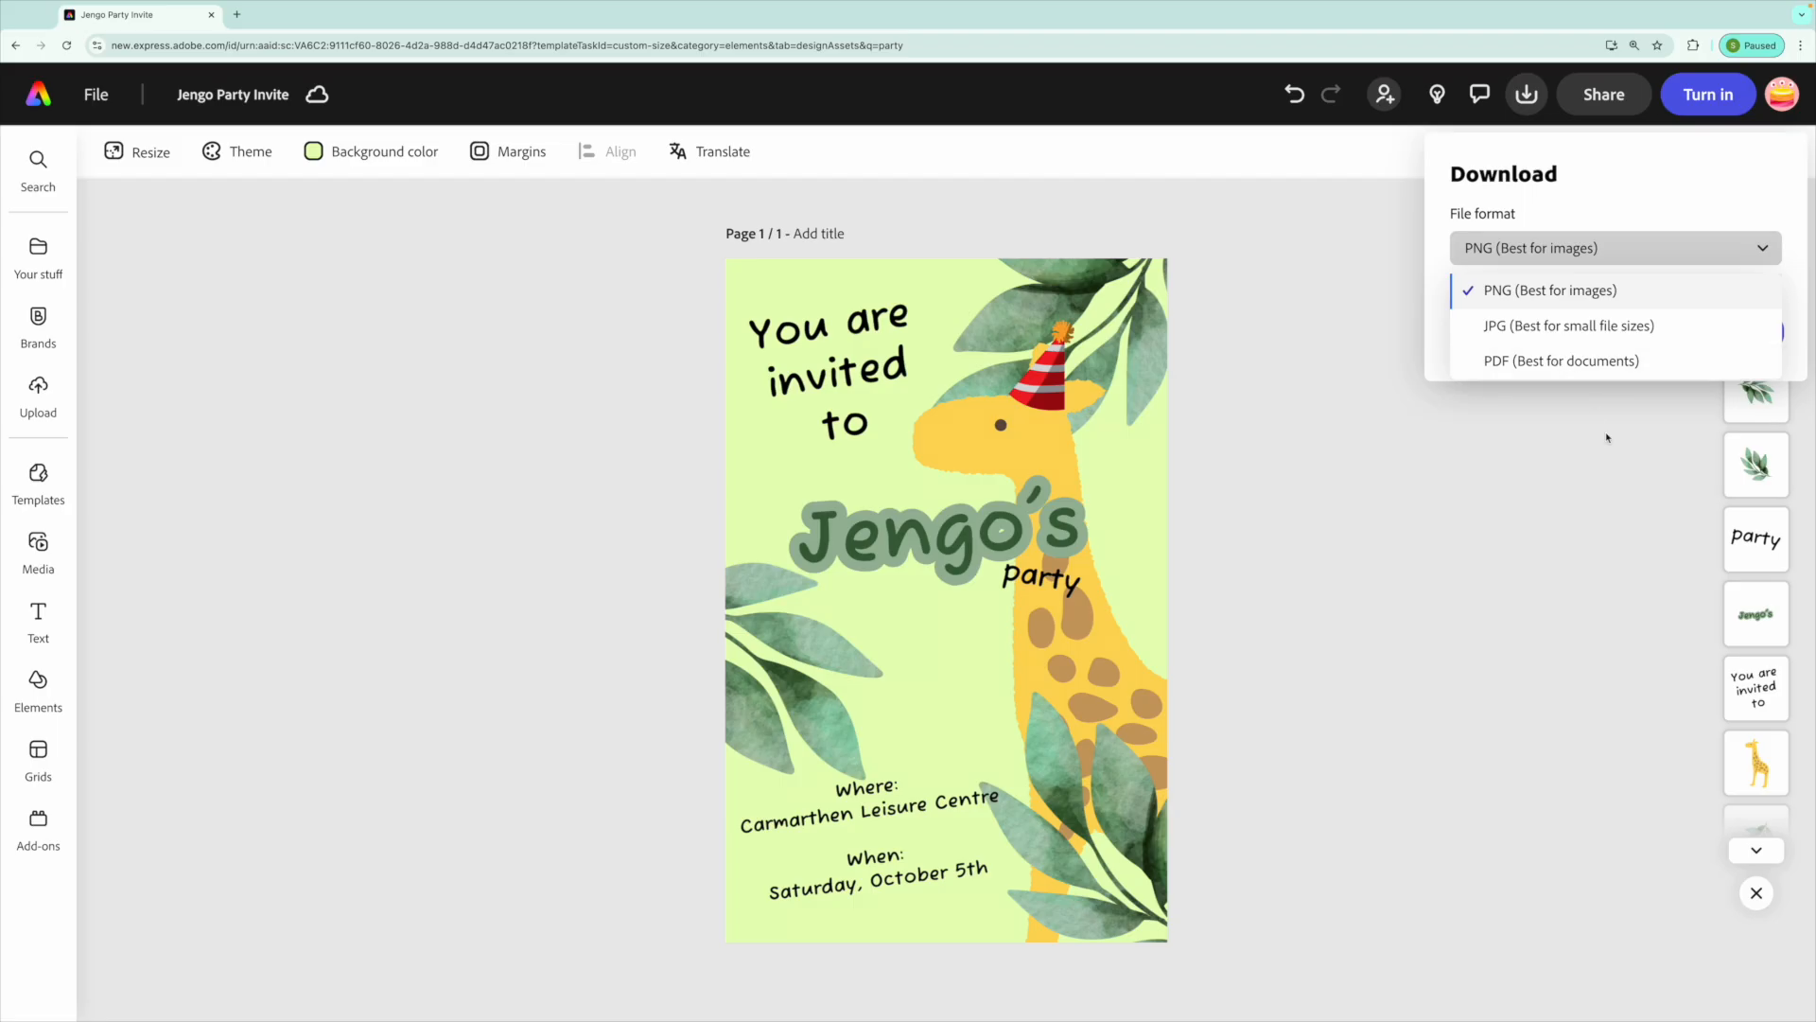
left_click(1494, 562)
left_click(1614, 101)
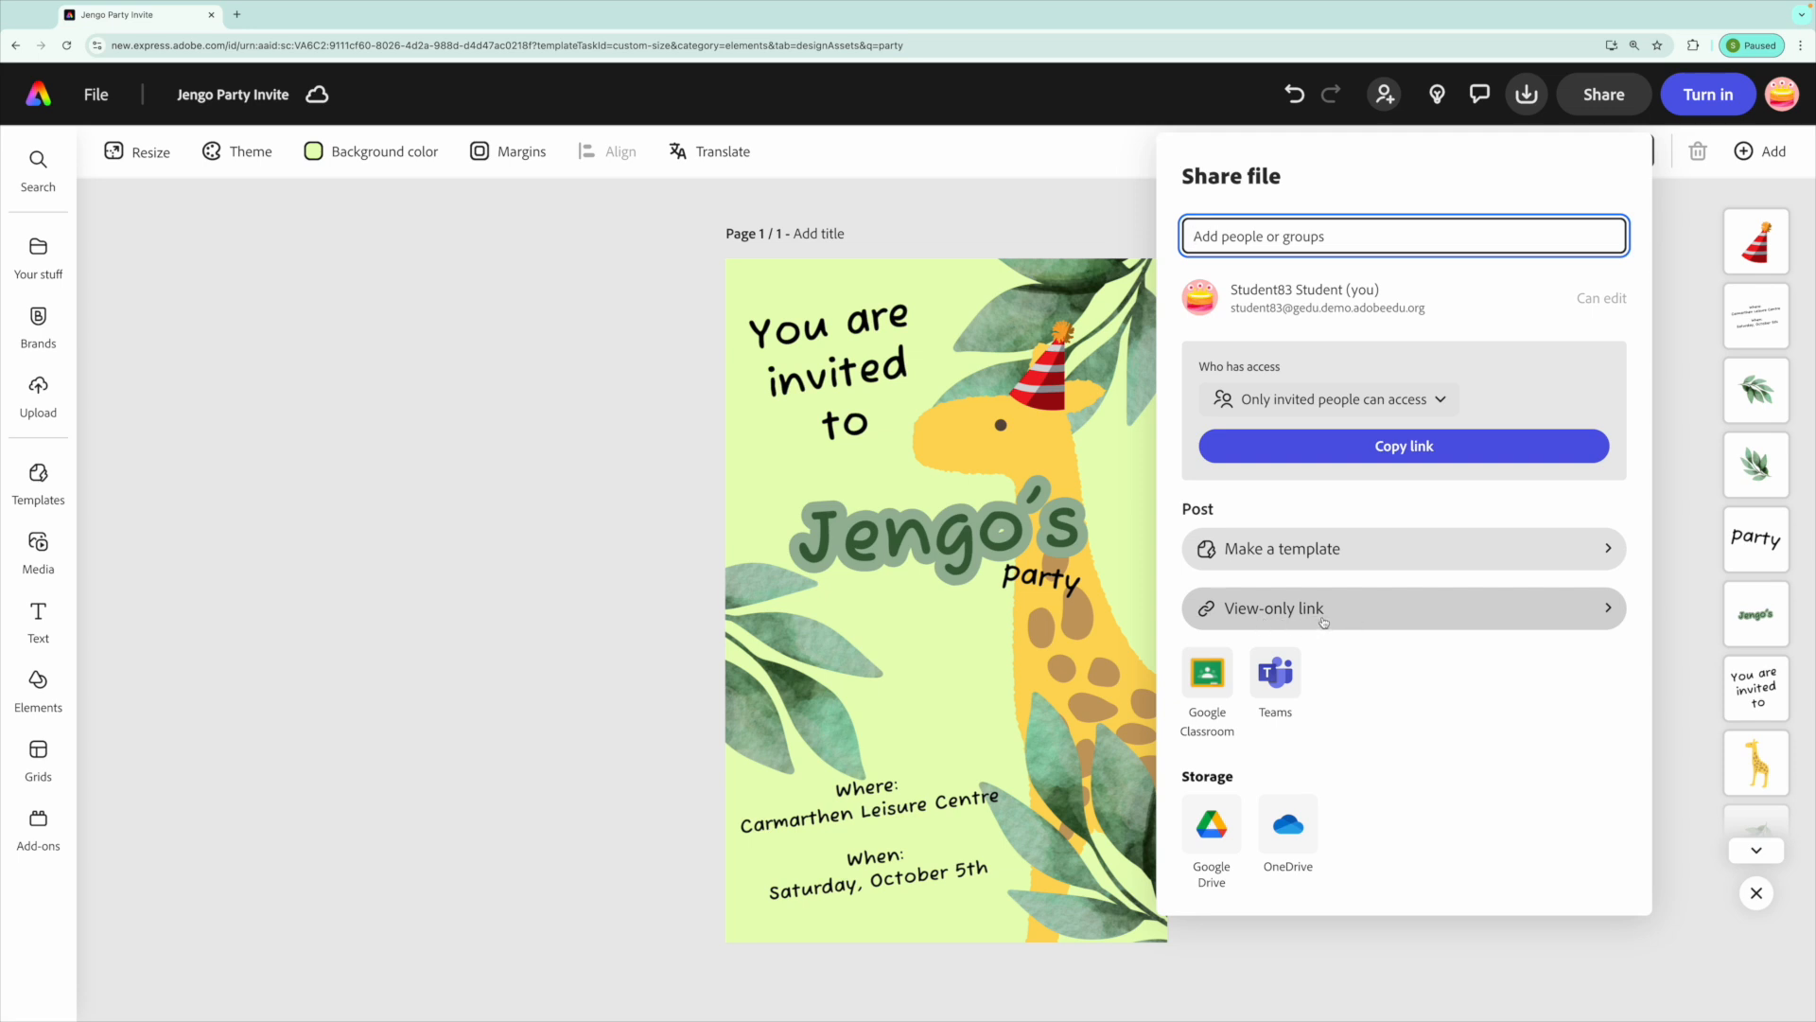
left_click(345, 484)
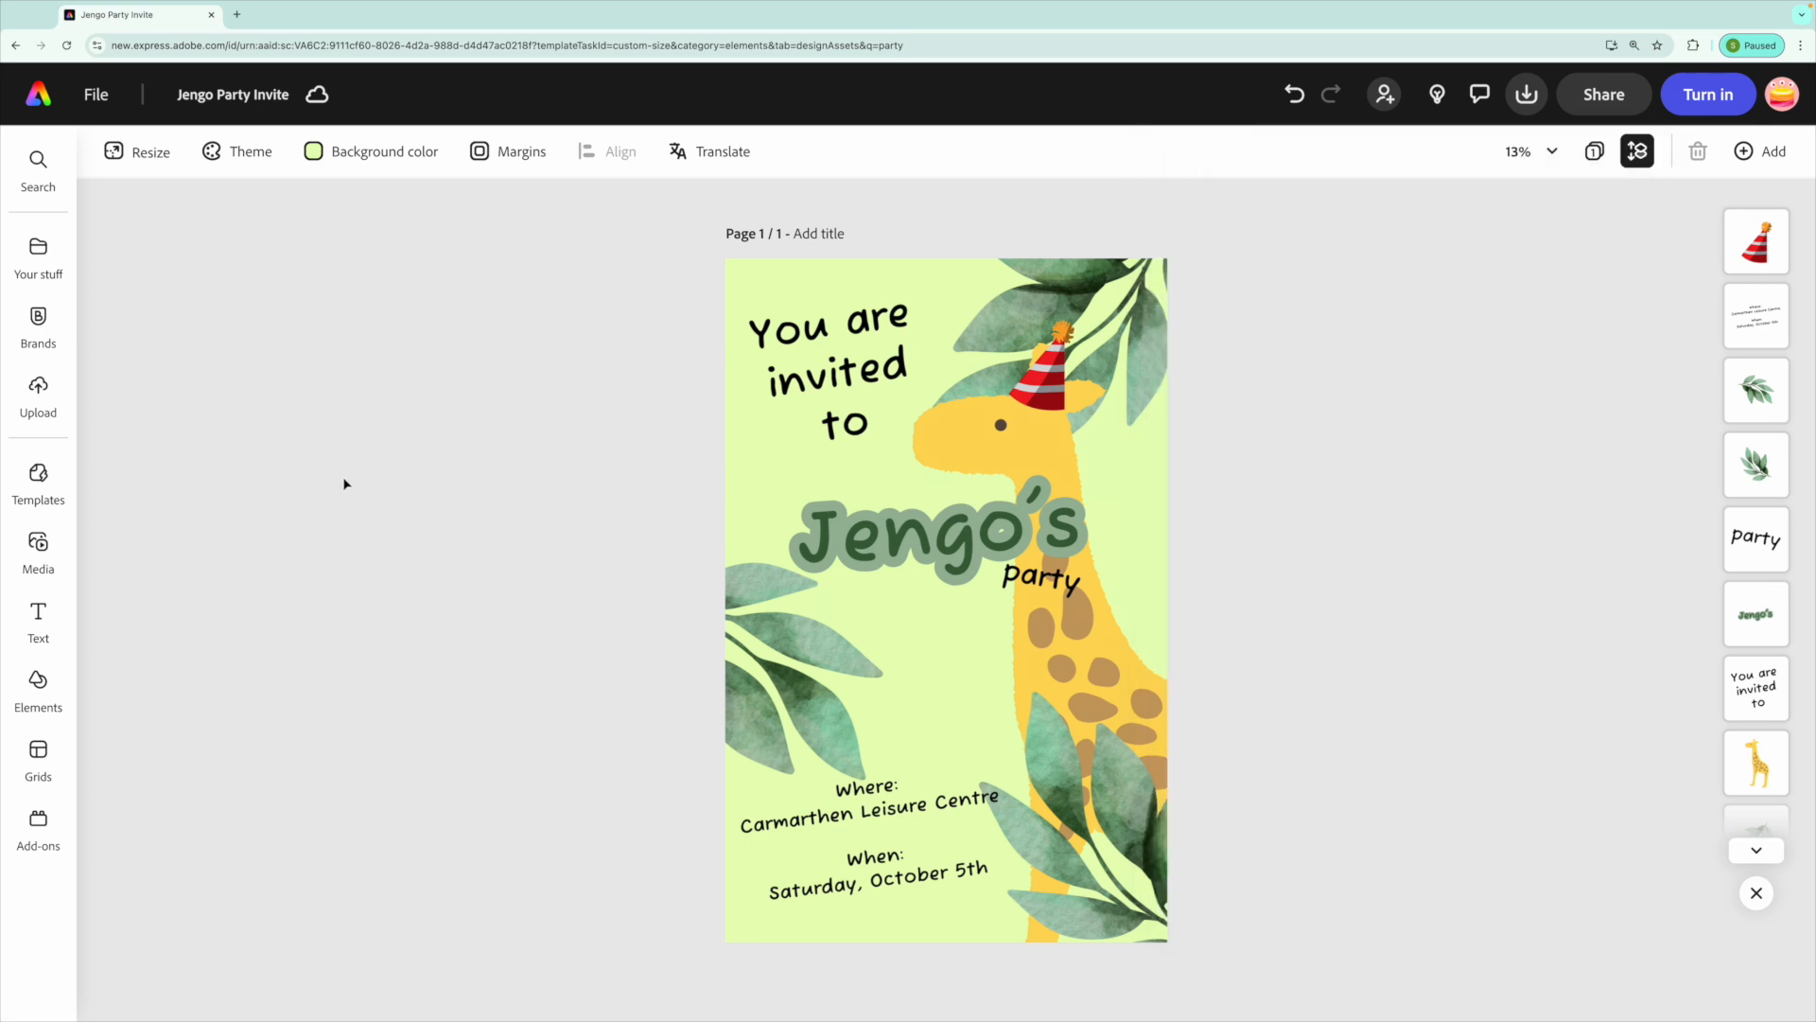